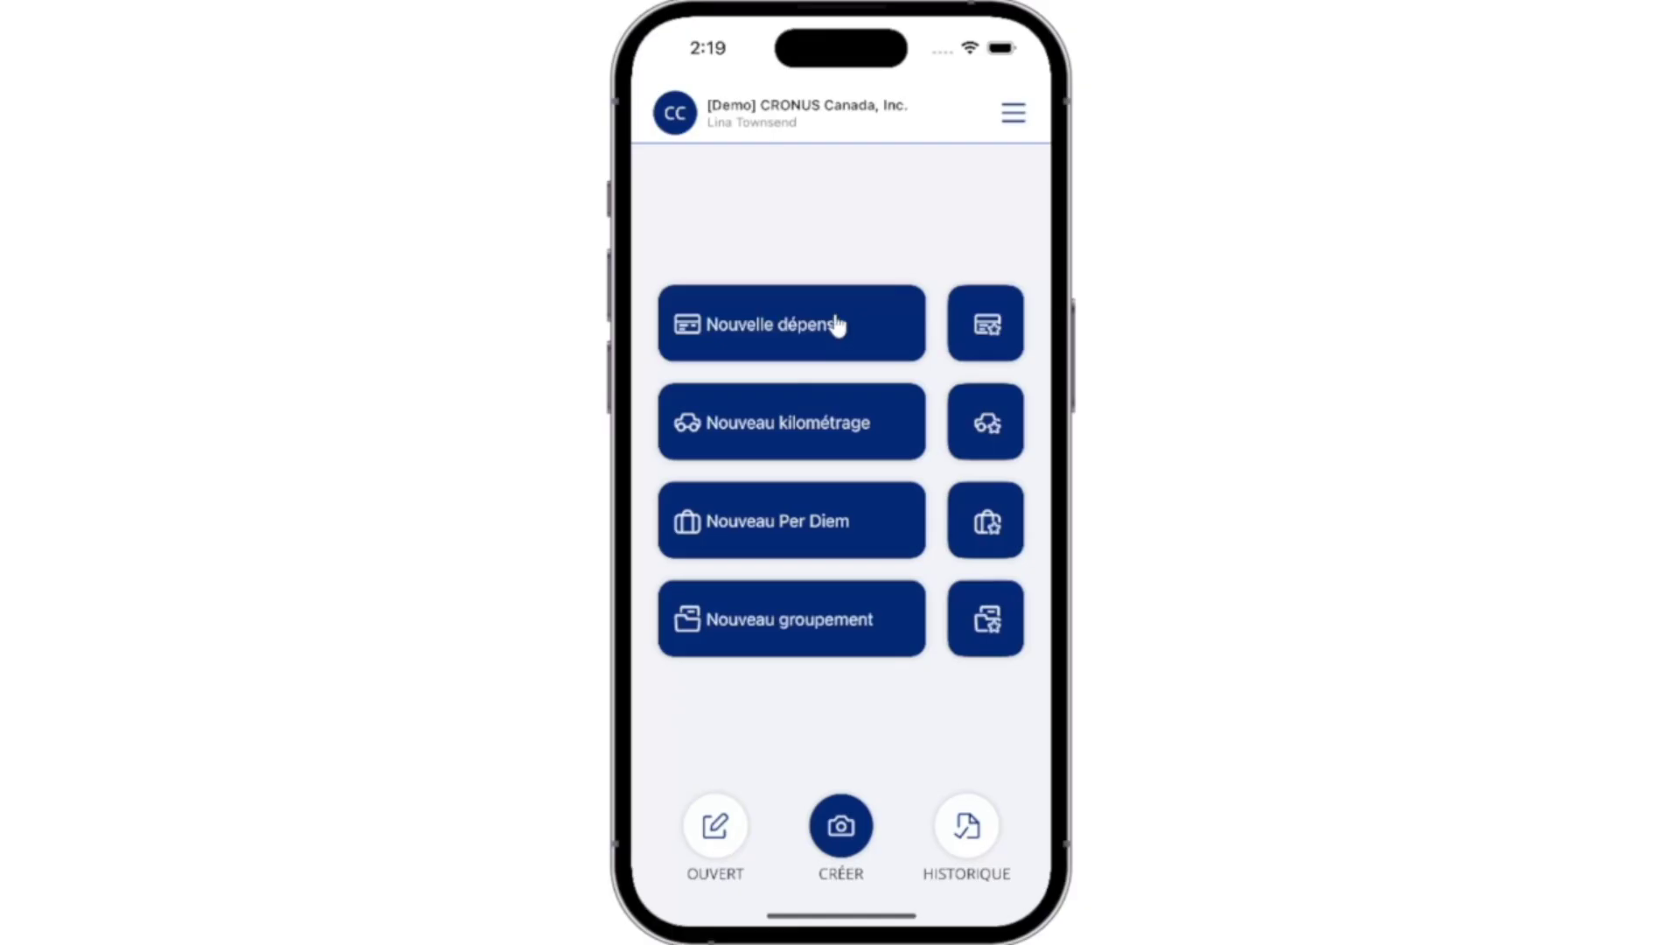
Step: Create a new expense from the Food Market receipt for CAD 16.84 dated 10 March 2025
{"action": "left_click", "coordinate": [779, 345]}
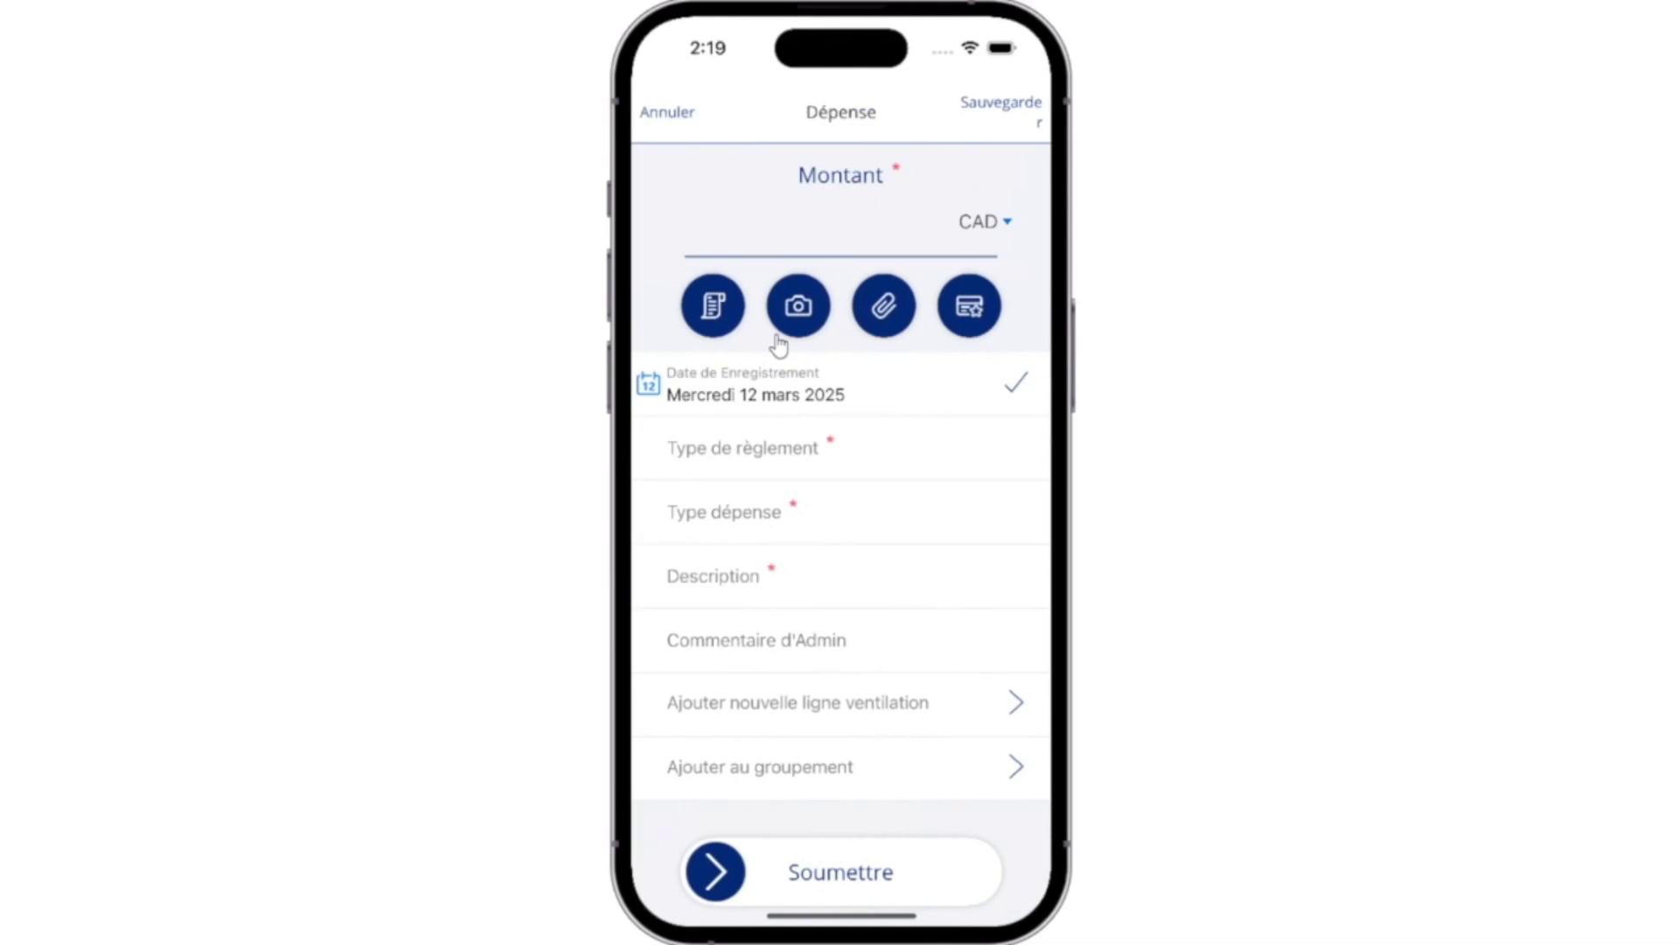
{"action": "left_click", "coordinate": [713, 309]}
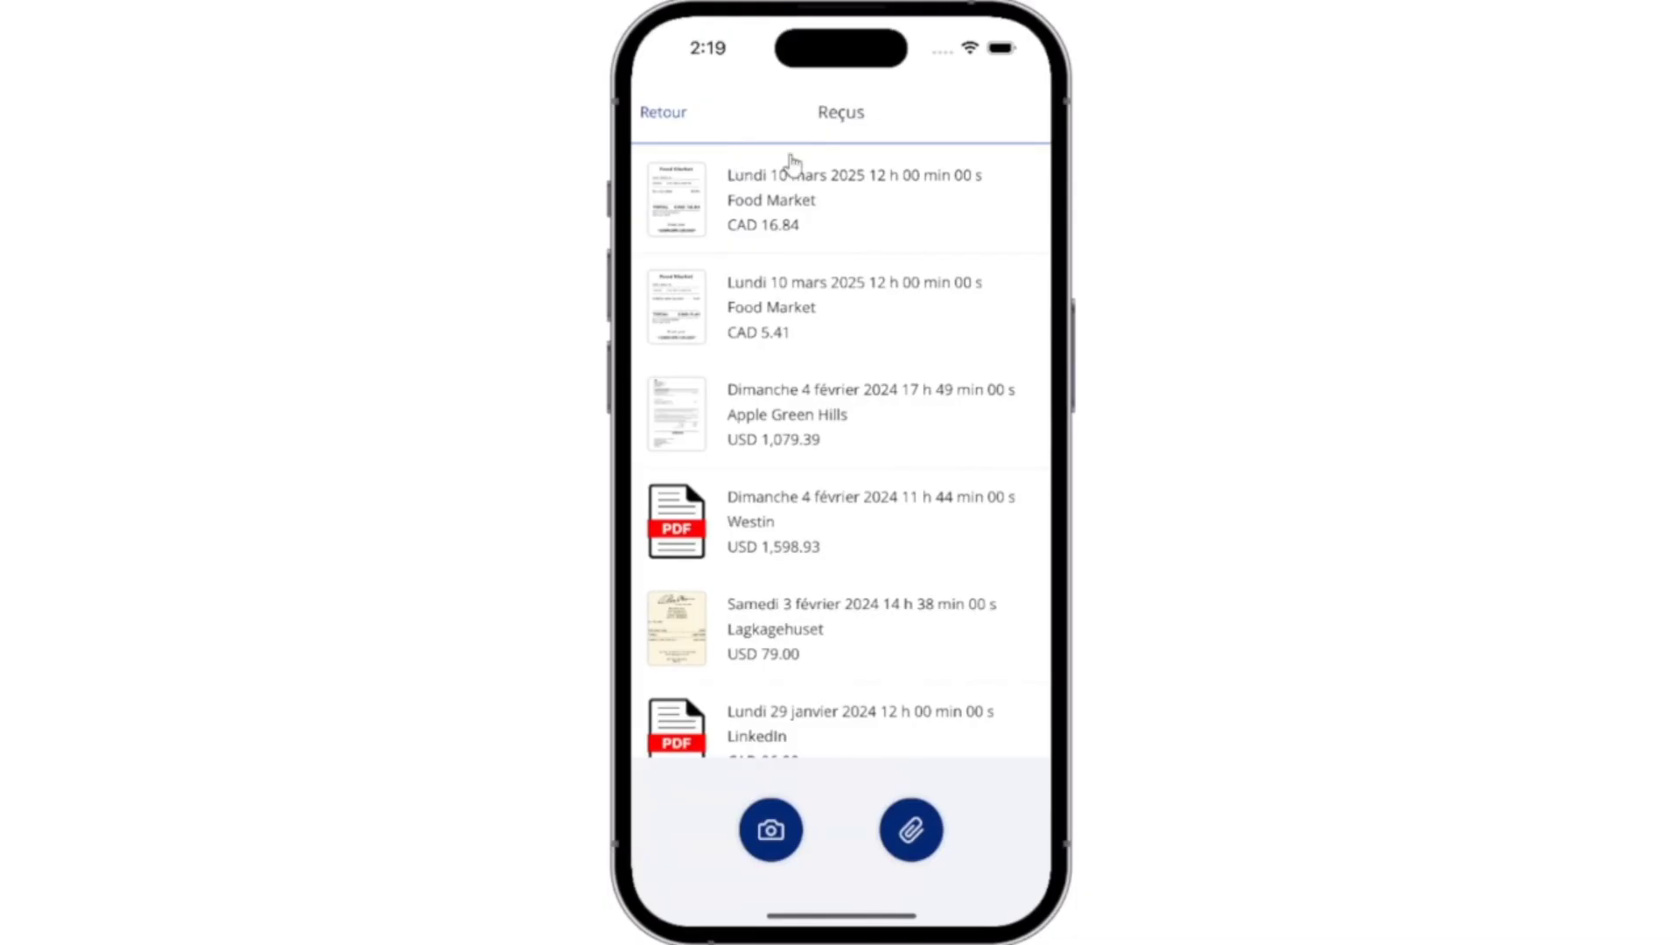
{"action": "left_click", "coordinate": [890, 197]}
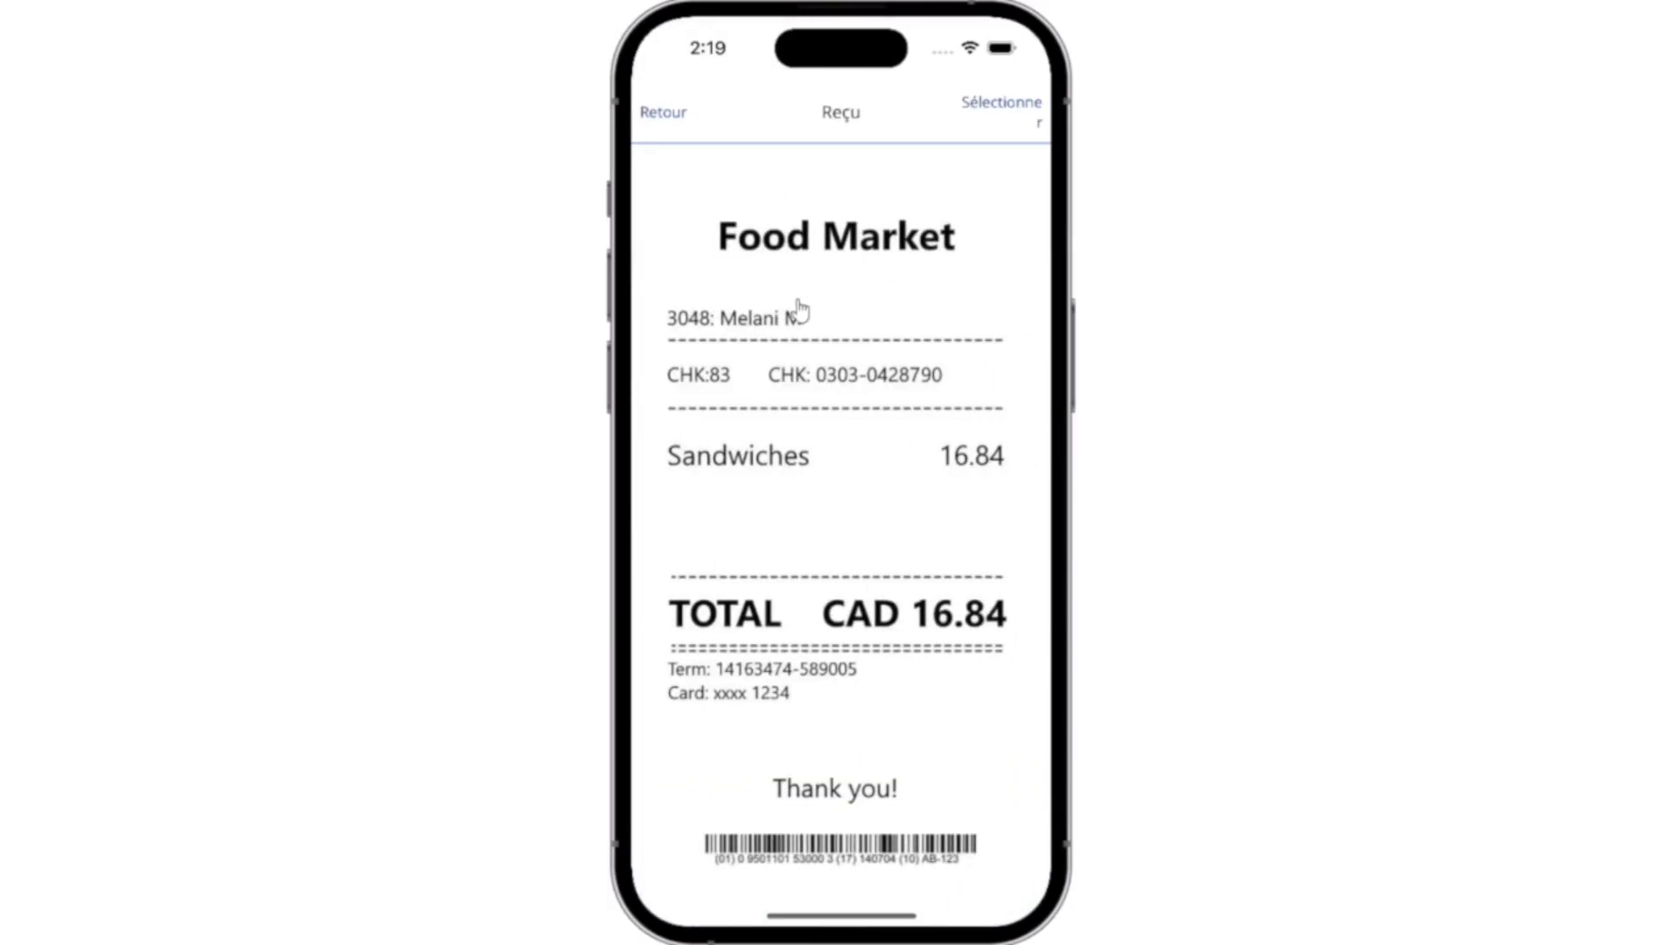
{"action": "left_click", "coordinate": [1022, 111]}
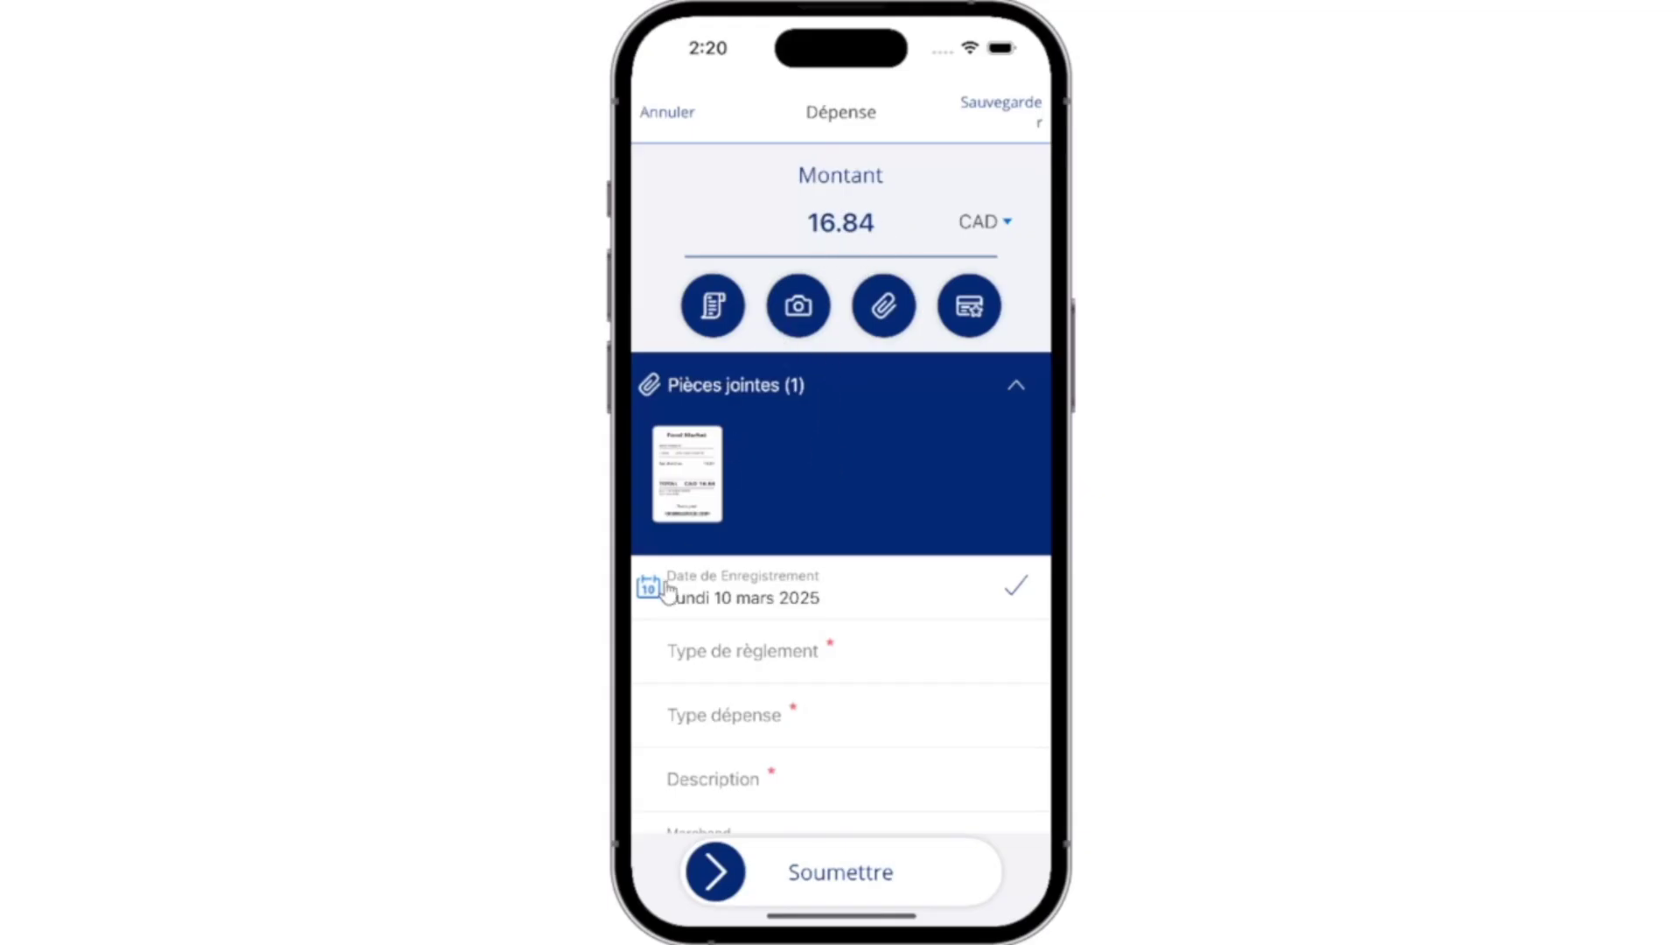
Step: Keep 10 March 2025 as the expense's posting date and set its payment type to Cash/Private Card
{"action": "left_click", "coordinate": [822, 593]}
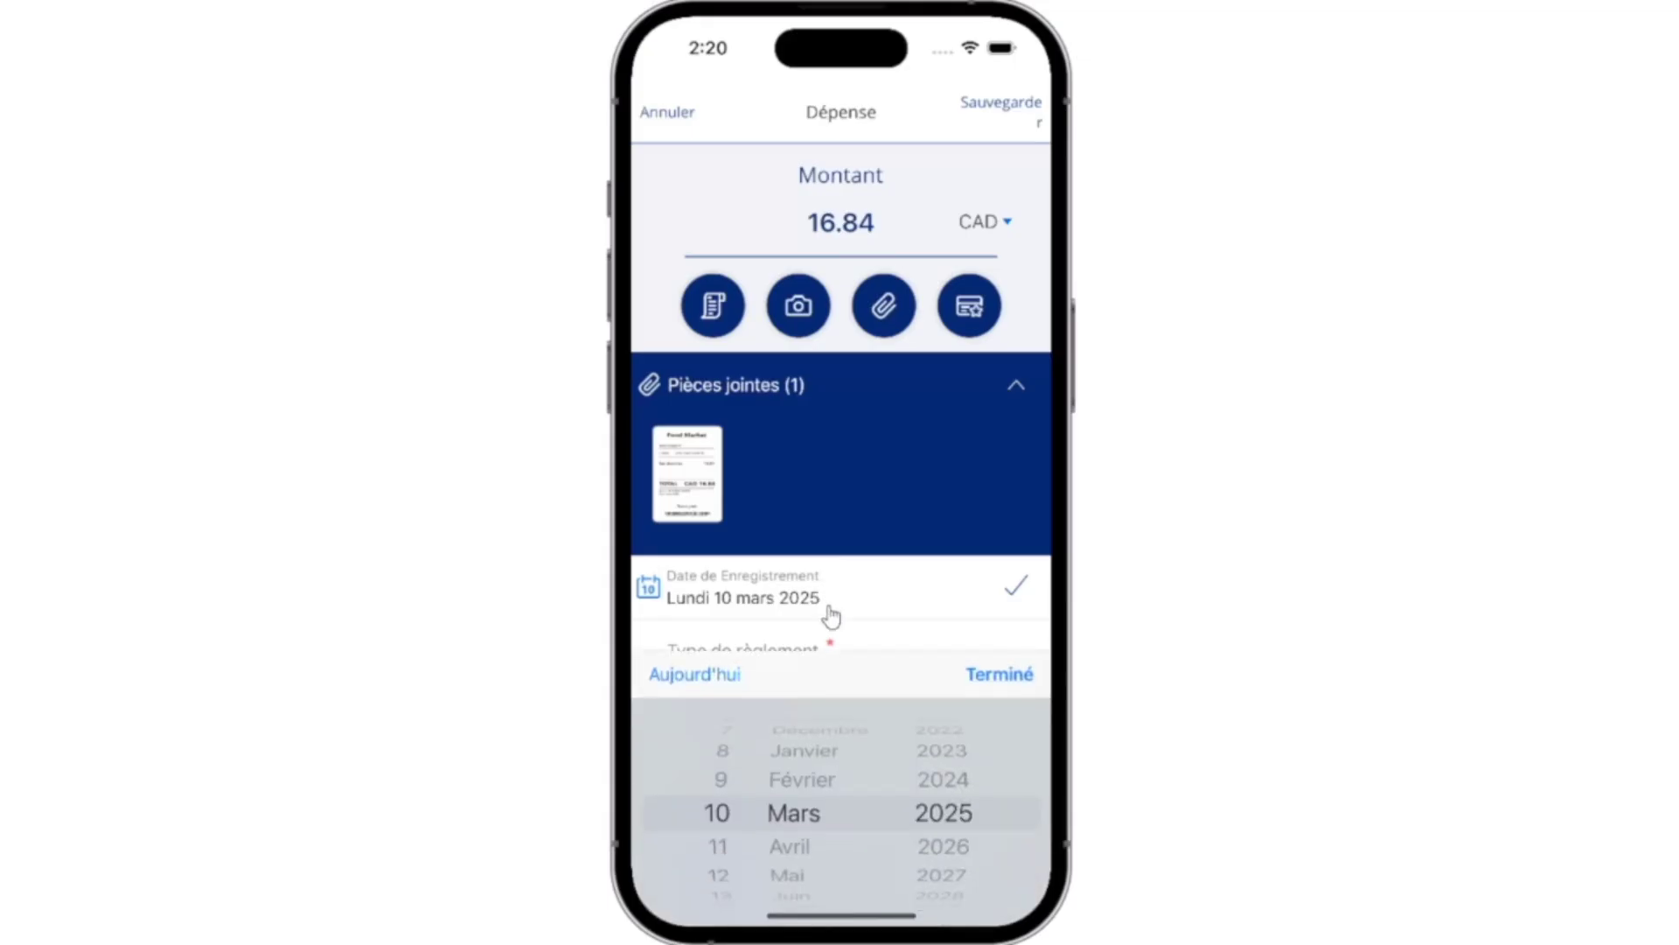
{"action": "left_click", "coordinate": [1022, 675]}
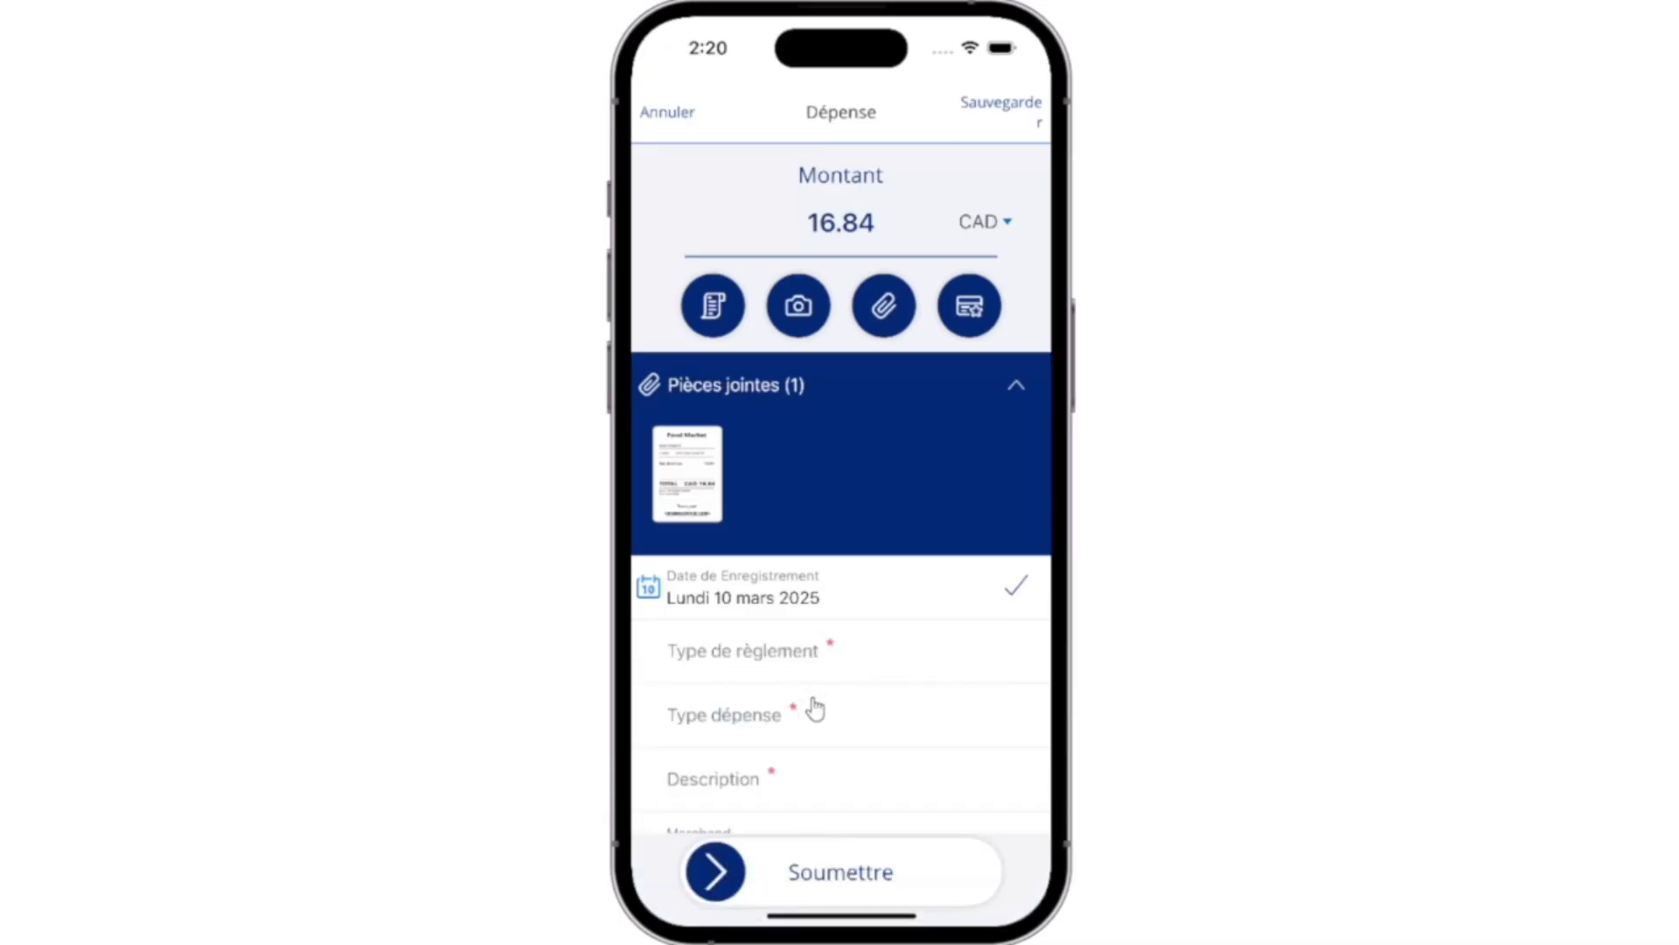
{"action": "scroll", "coordinate": [810, 521], "scroll_direction": "down", "scroll_amount": 4}
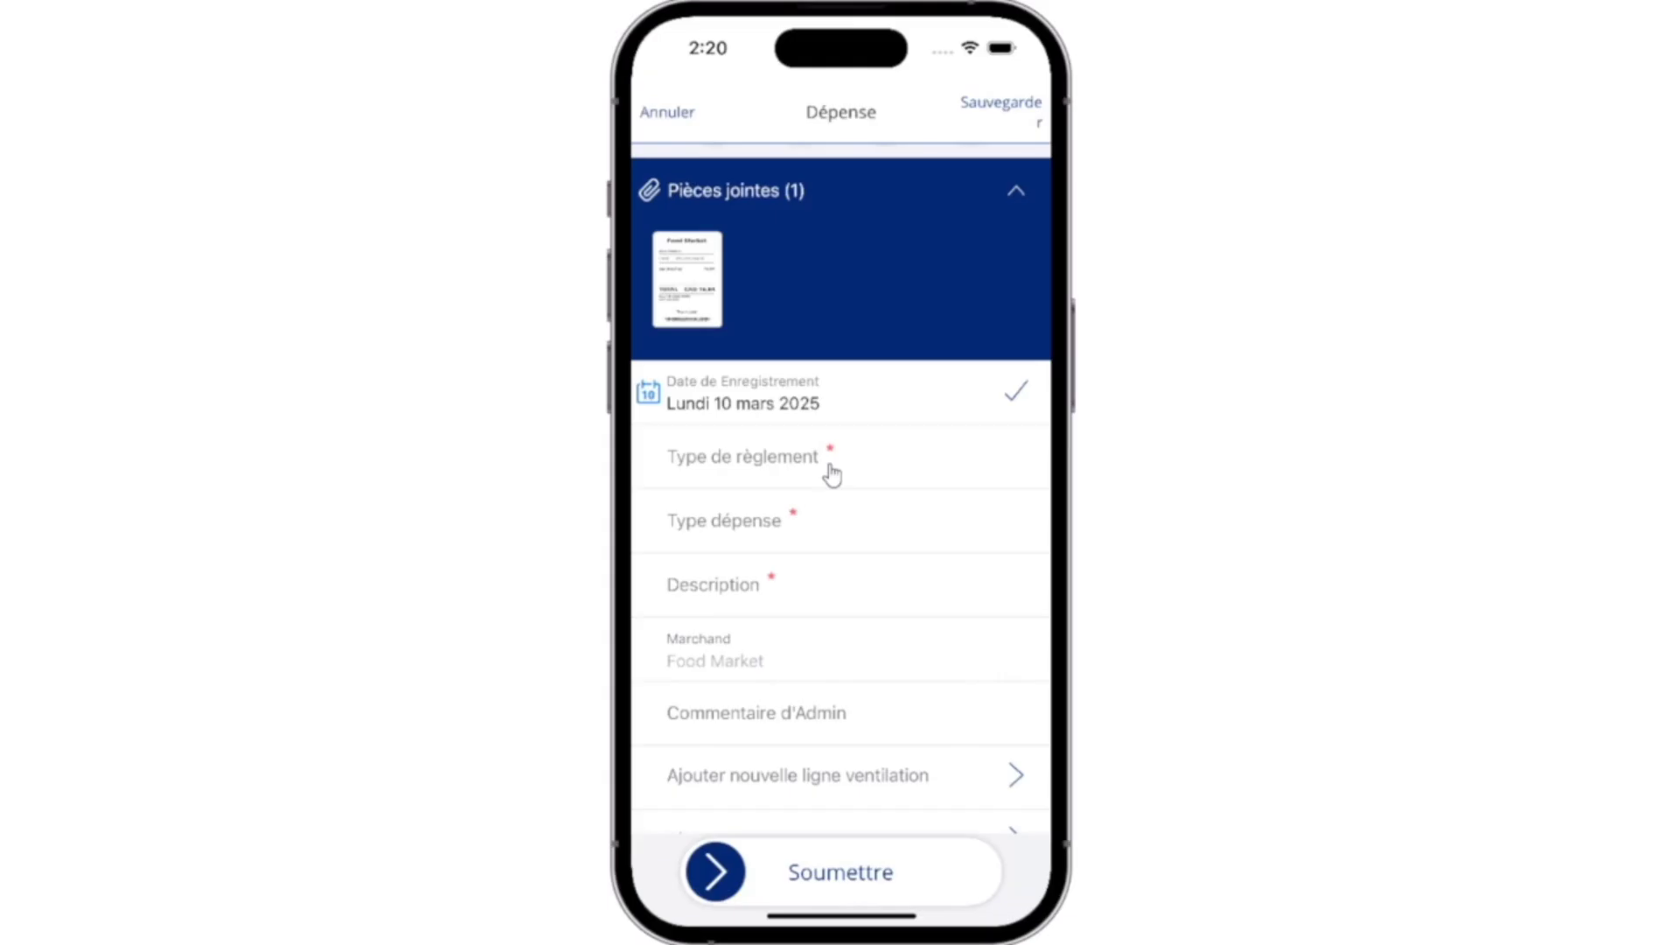
{"action": "left_click", "coordinate": [832, 475]}
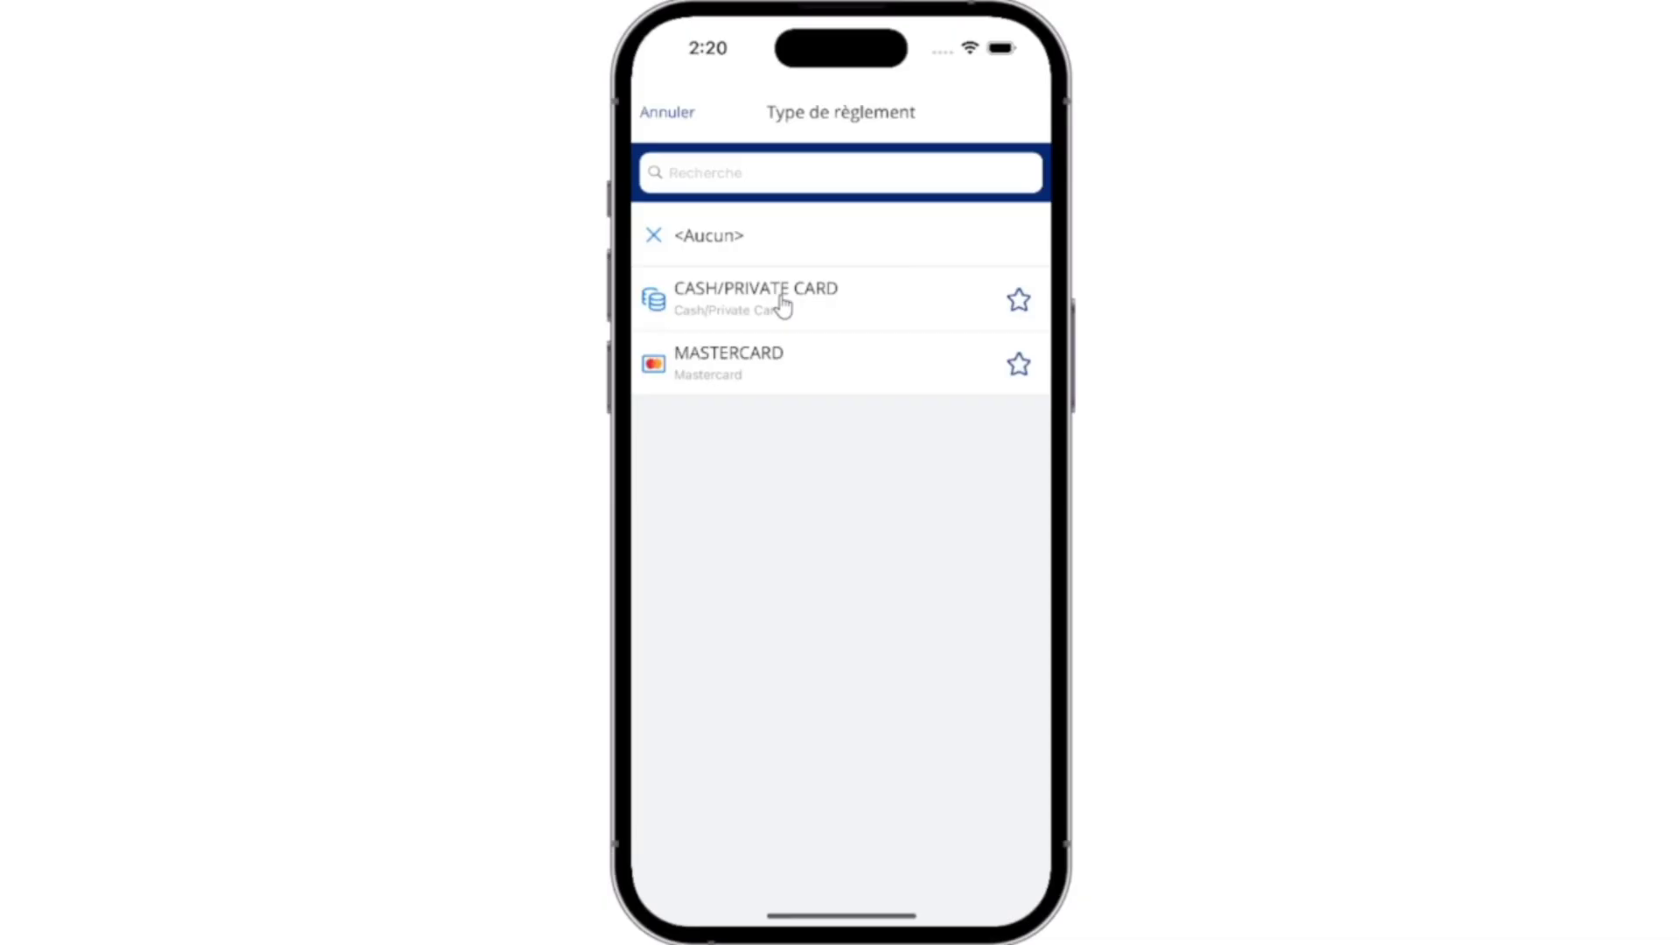
{"action": "left_click", "coordinate": [783, 305]}
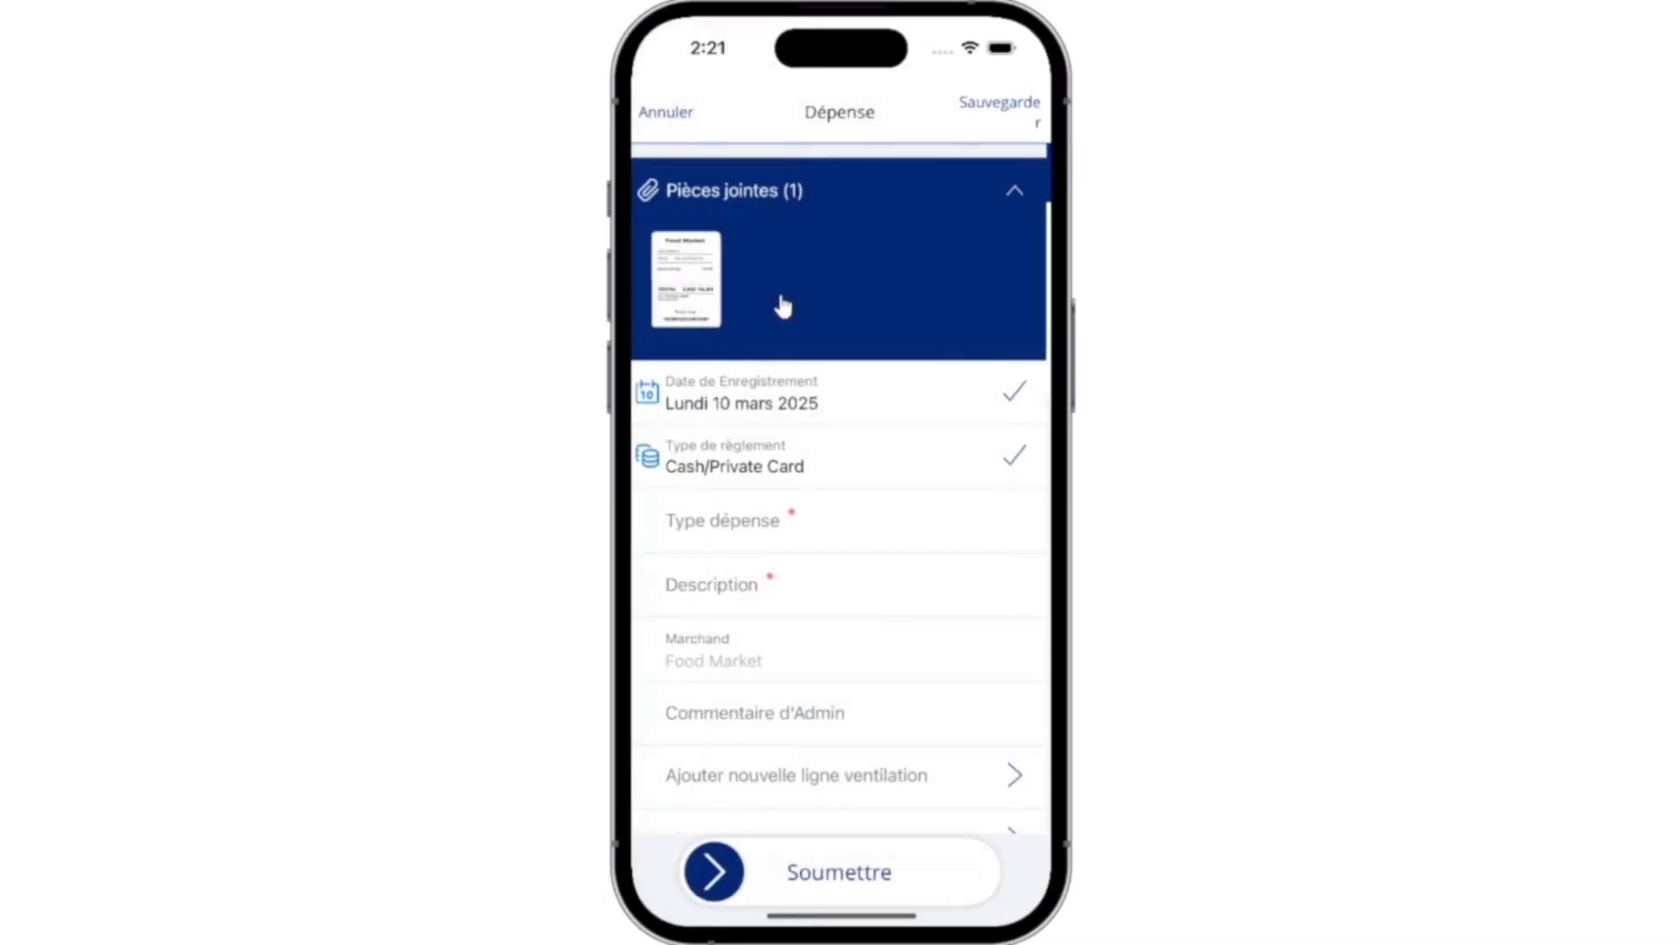
Step: Set the expense type to Food & Beverages and enter Sandwich as the description
{"action": "left_click", "coordinate": [768, 533]}
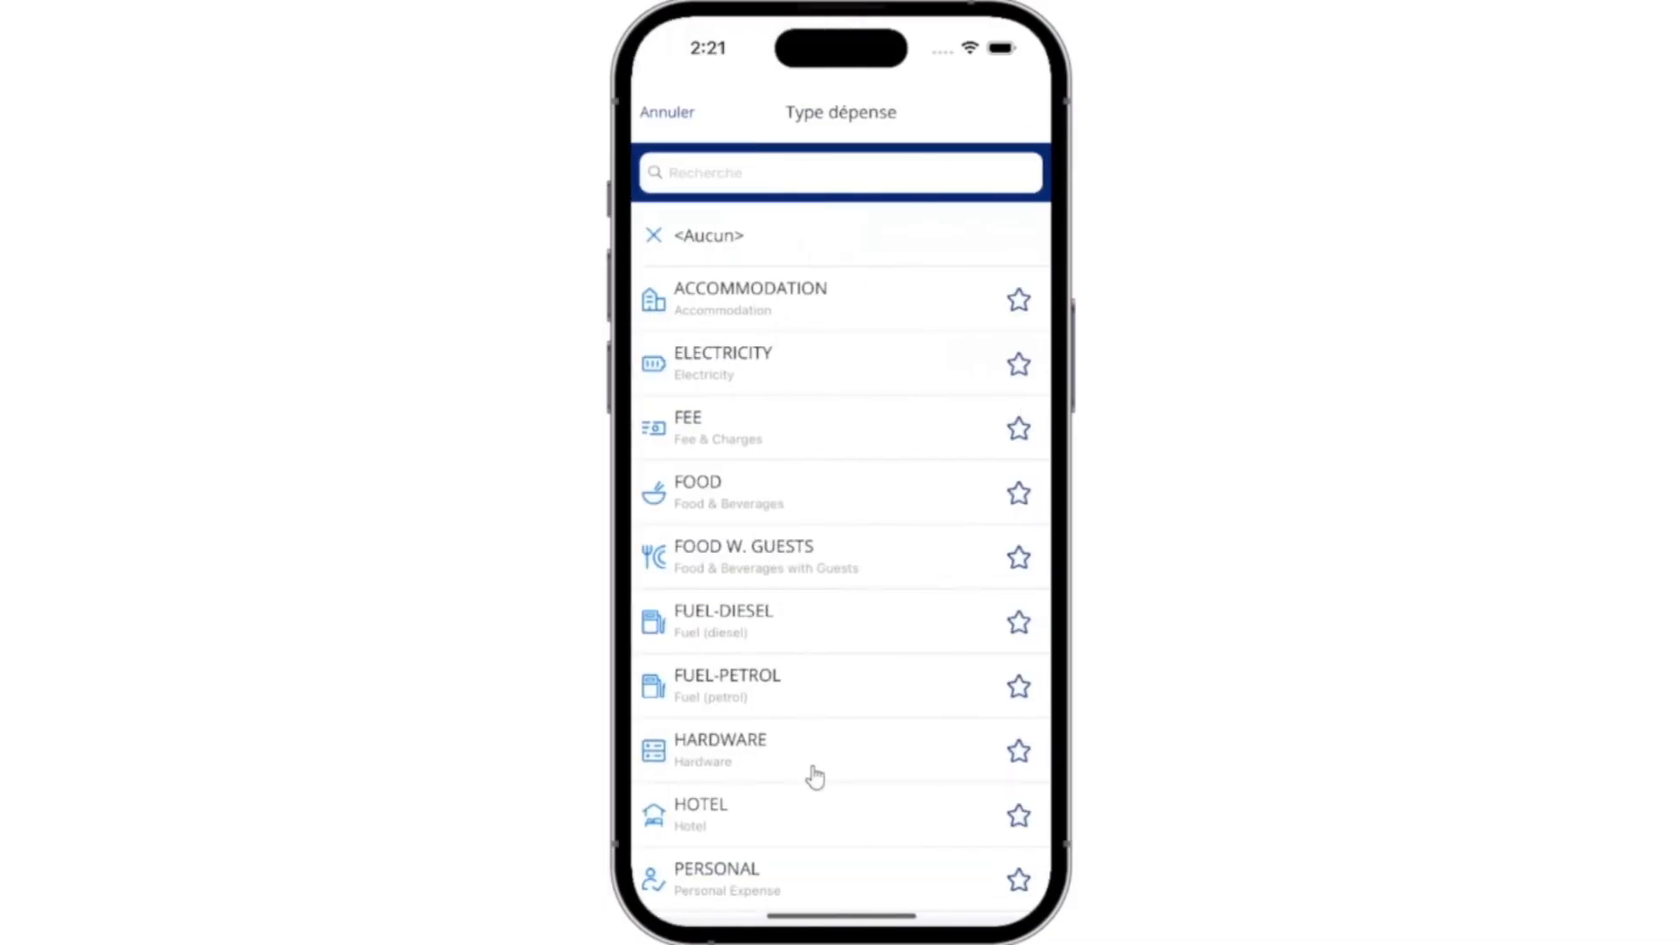
{"action": "scroll", "coordinate": [813, 708], "scroll_direction": "down", "scroll_amount": 2}
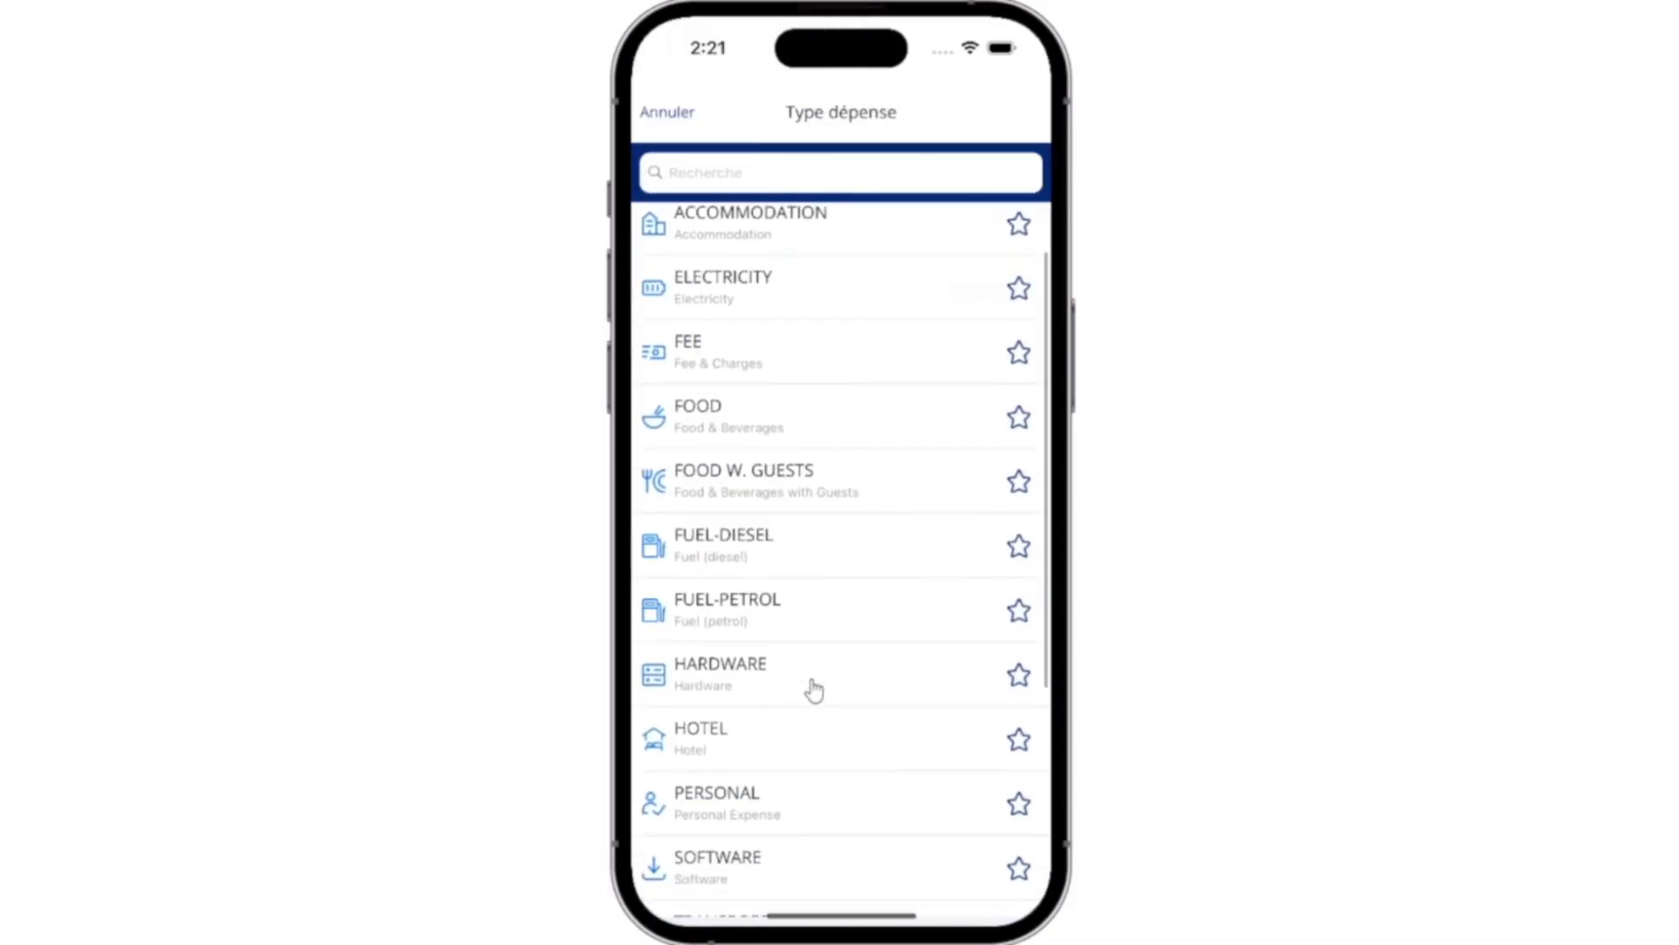
{"action": "left_click", "coordinate": [798, 419]}
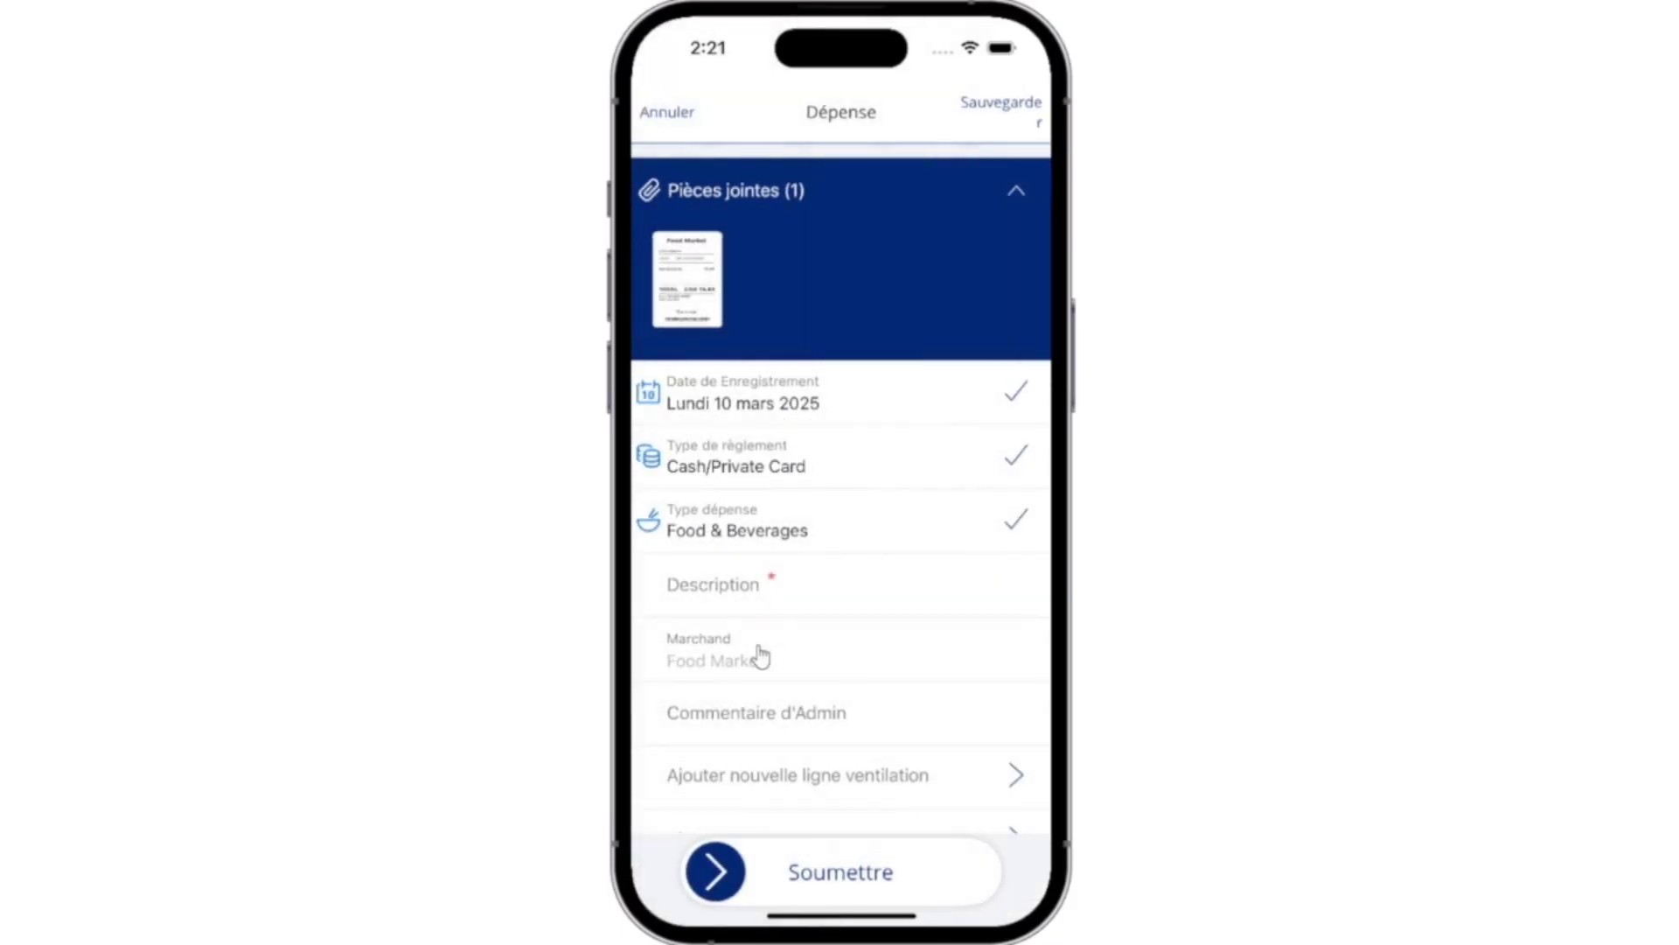
{"action": "left_click", "coordinate": [778, 595]}
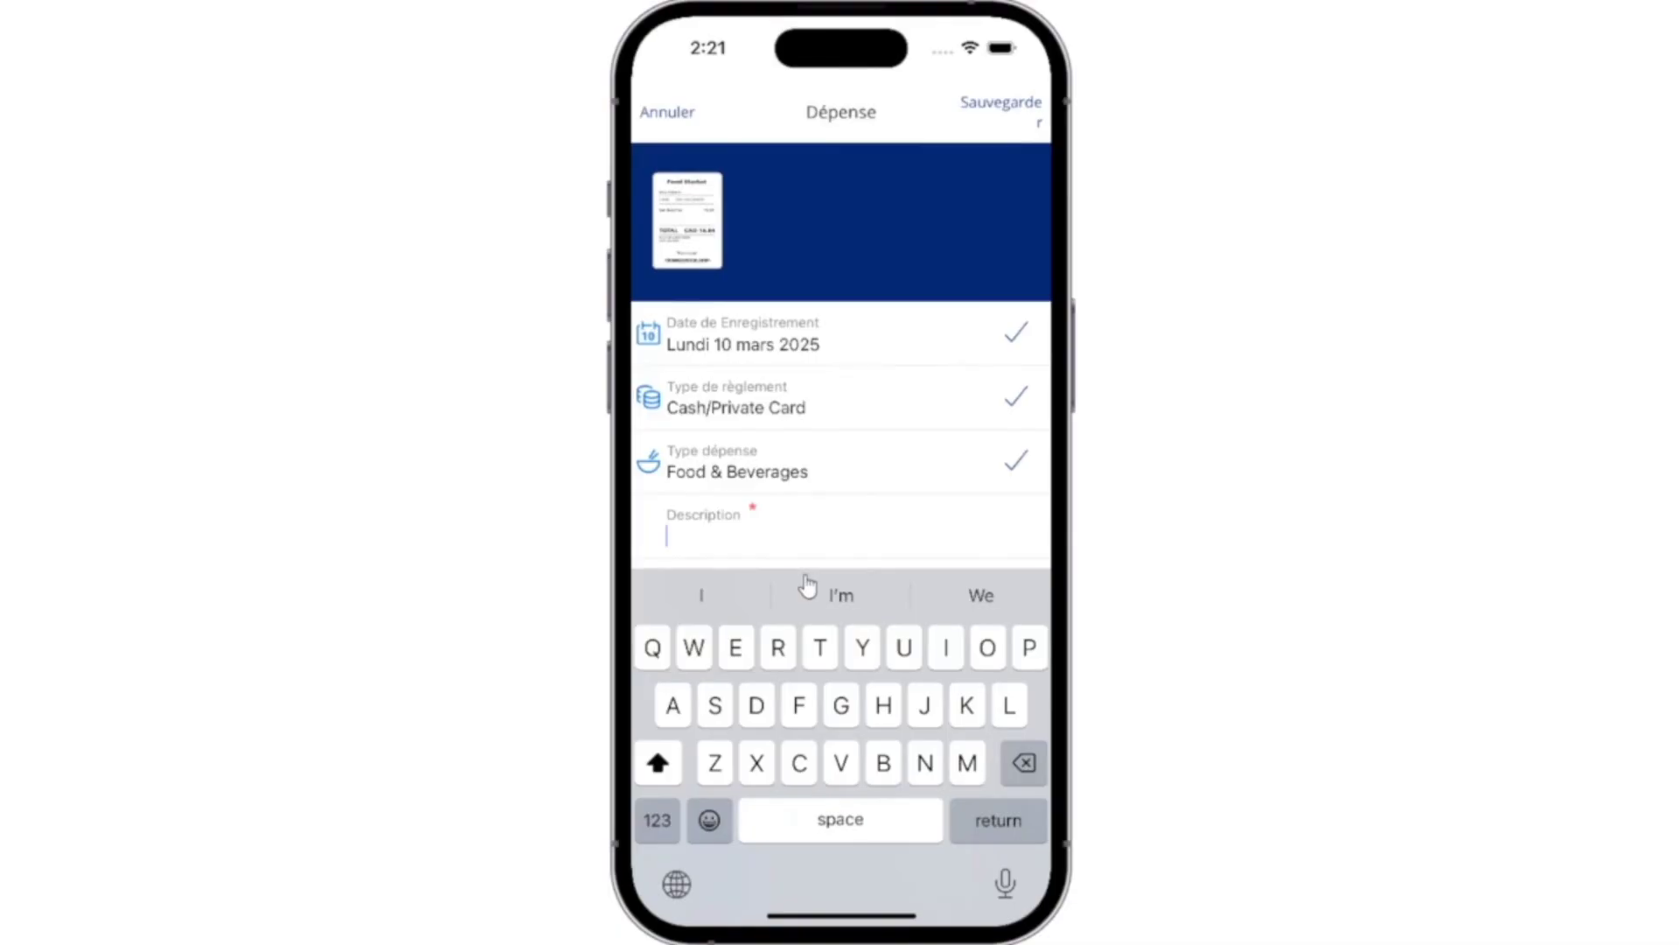
{"action": "type", "text": "Sandw"}
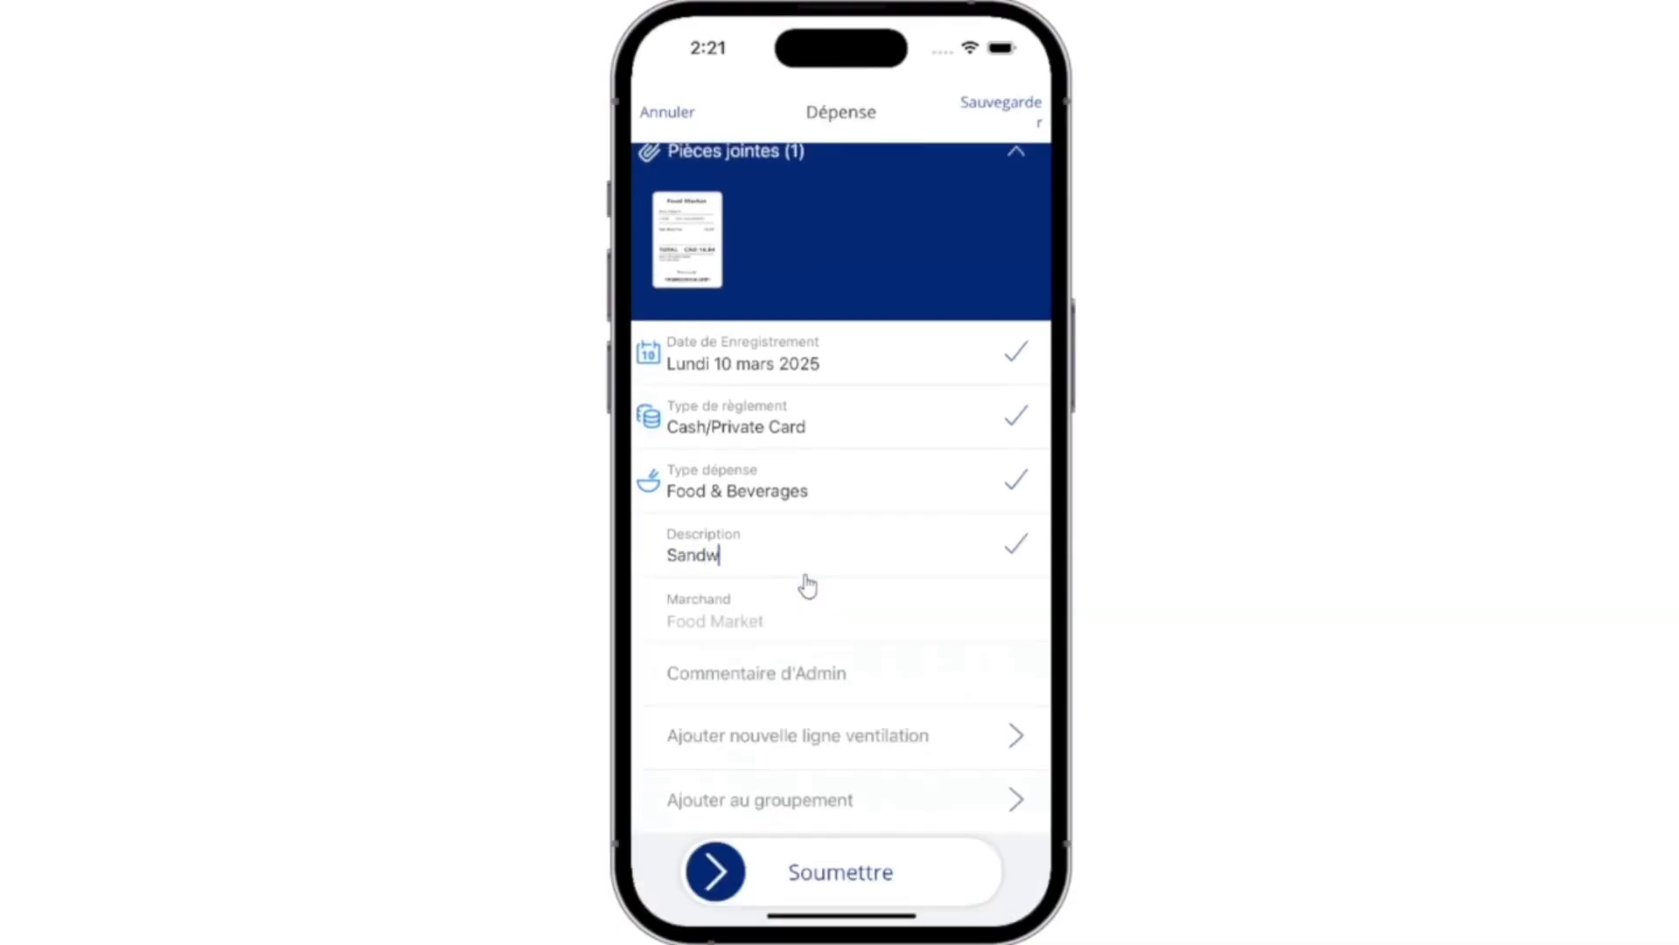
{"action": "type", "text": "ich"}
Step: Submit the Sandwich expense and view it in the history of submitted expenses
{"action": "mouse_move", "coordinate": [811, 654]}
{"action": "left_mouse_down"}
{"action": "mouse_move", "coordinate": [809, 540]}
{"action": "mouse_move", "coordinate": [791, 637]}
{"action": "left_mouse_up"}
{"action": "left_click_drag", "start_coordinate": [735, 872], "coordinate": [1015, 877]}
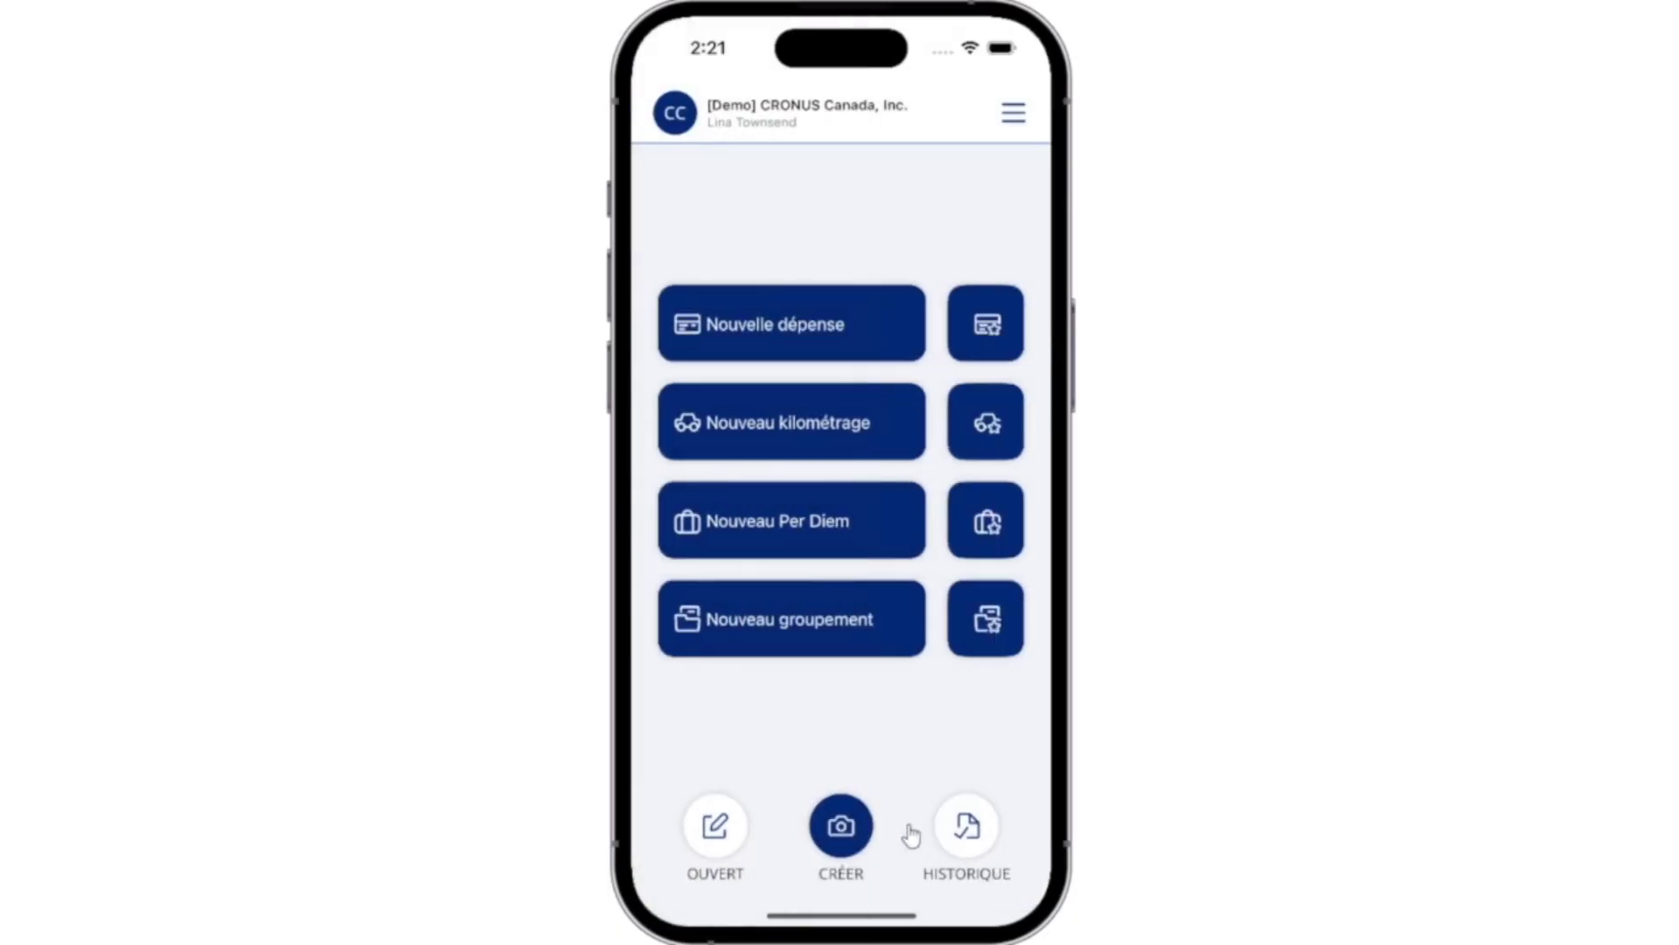
{"action": "left_click", "coordinate": [979, 852]}
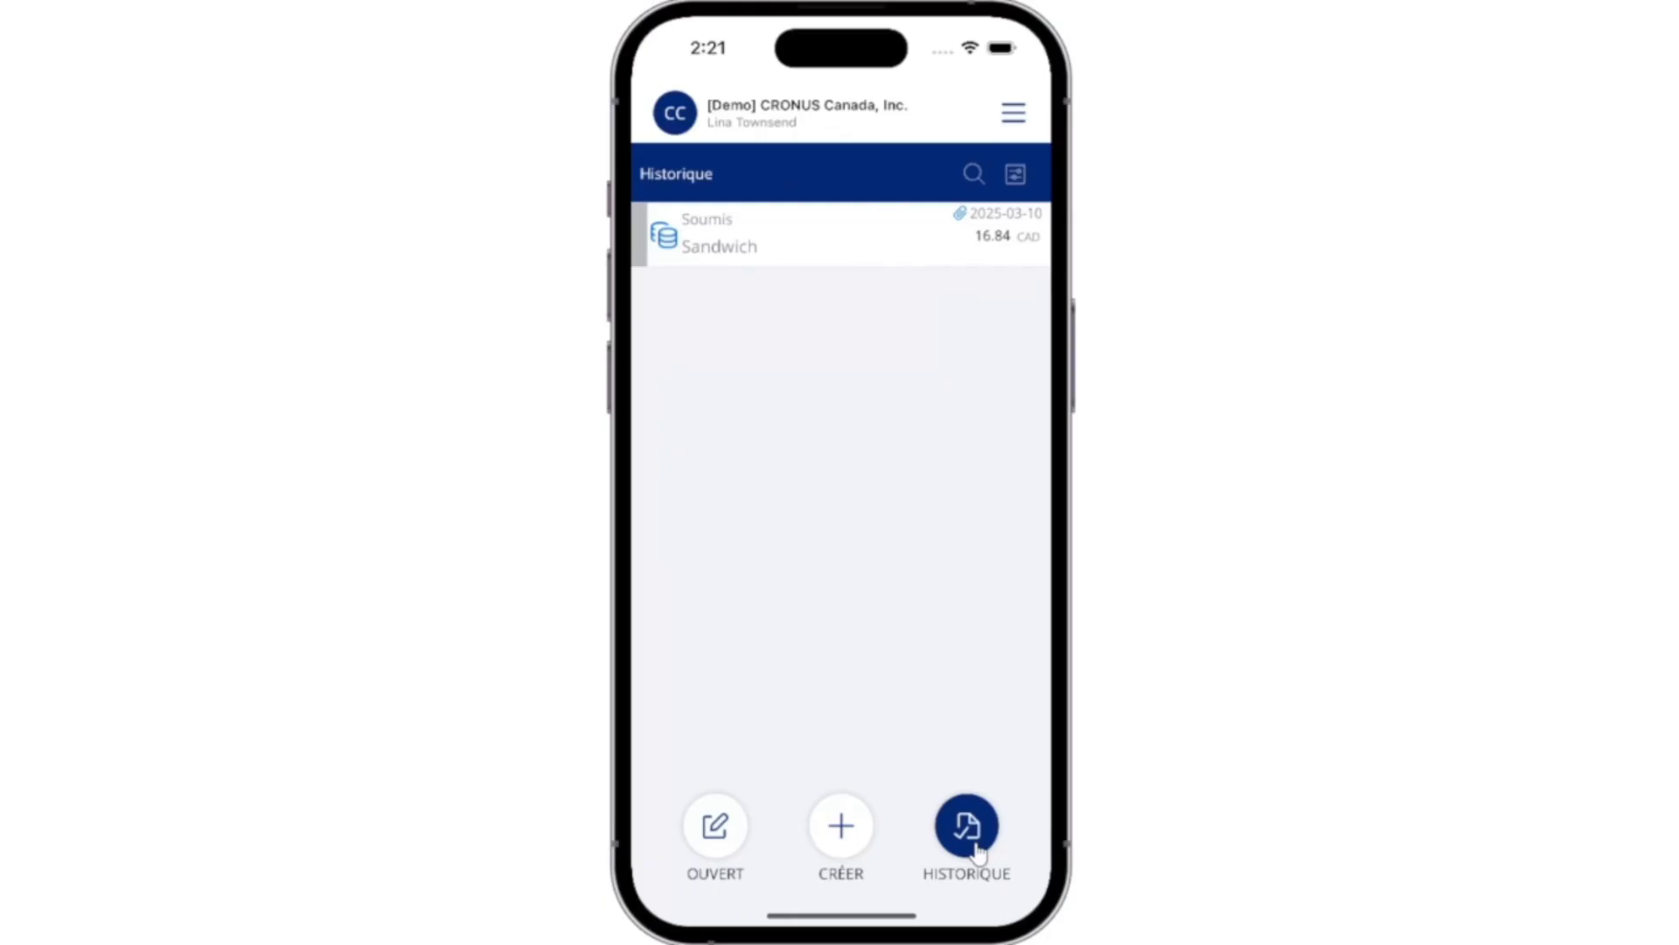
Step: Open the pending Apple Green Hills Mastercard expense and attach its matching USD 1,079.39 receipt
{"action": "left_click", "coordinate": [710, 838]}
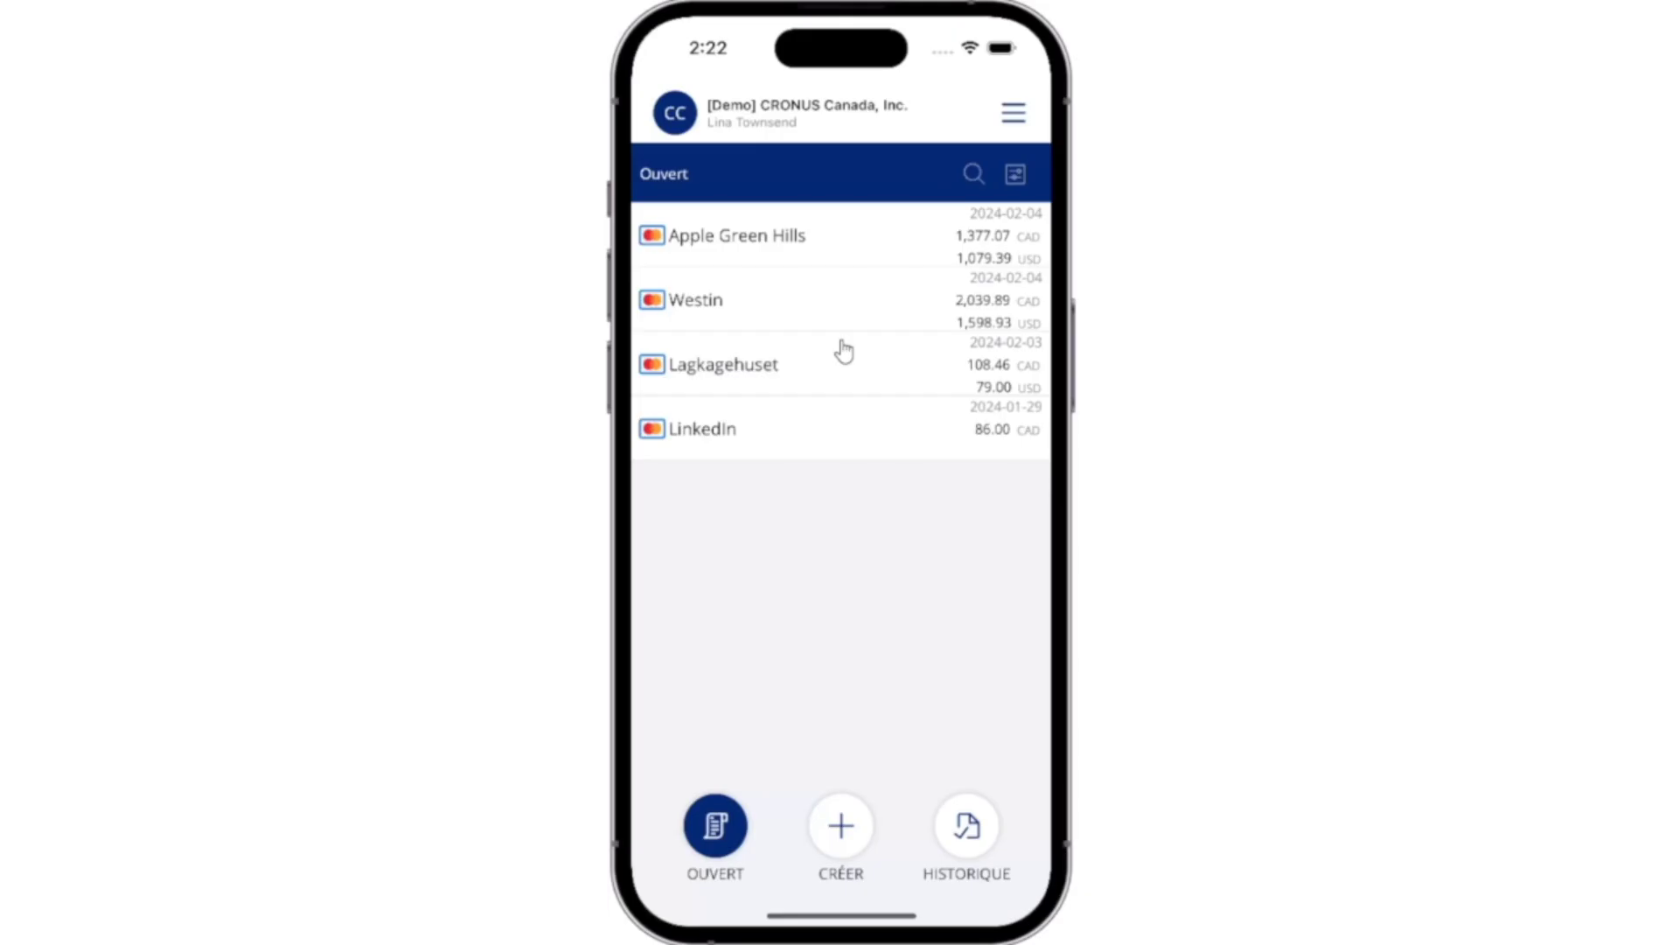
{"action": "left_click", "coordinate": [784, 244]}
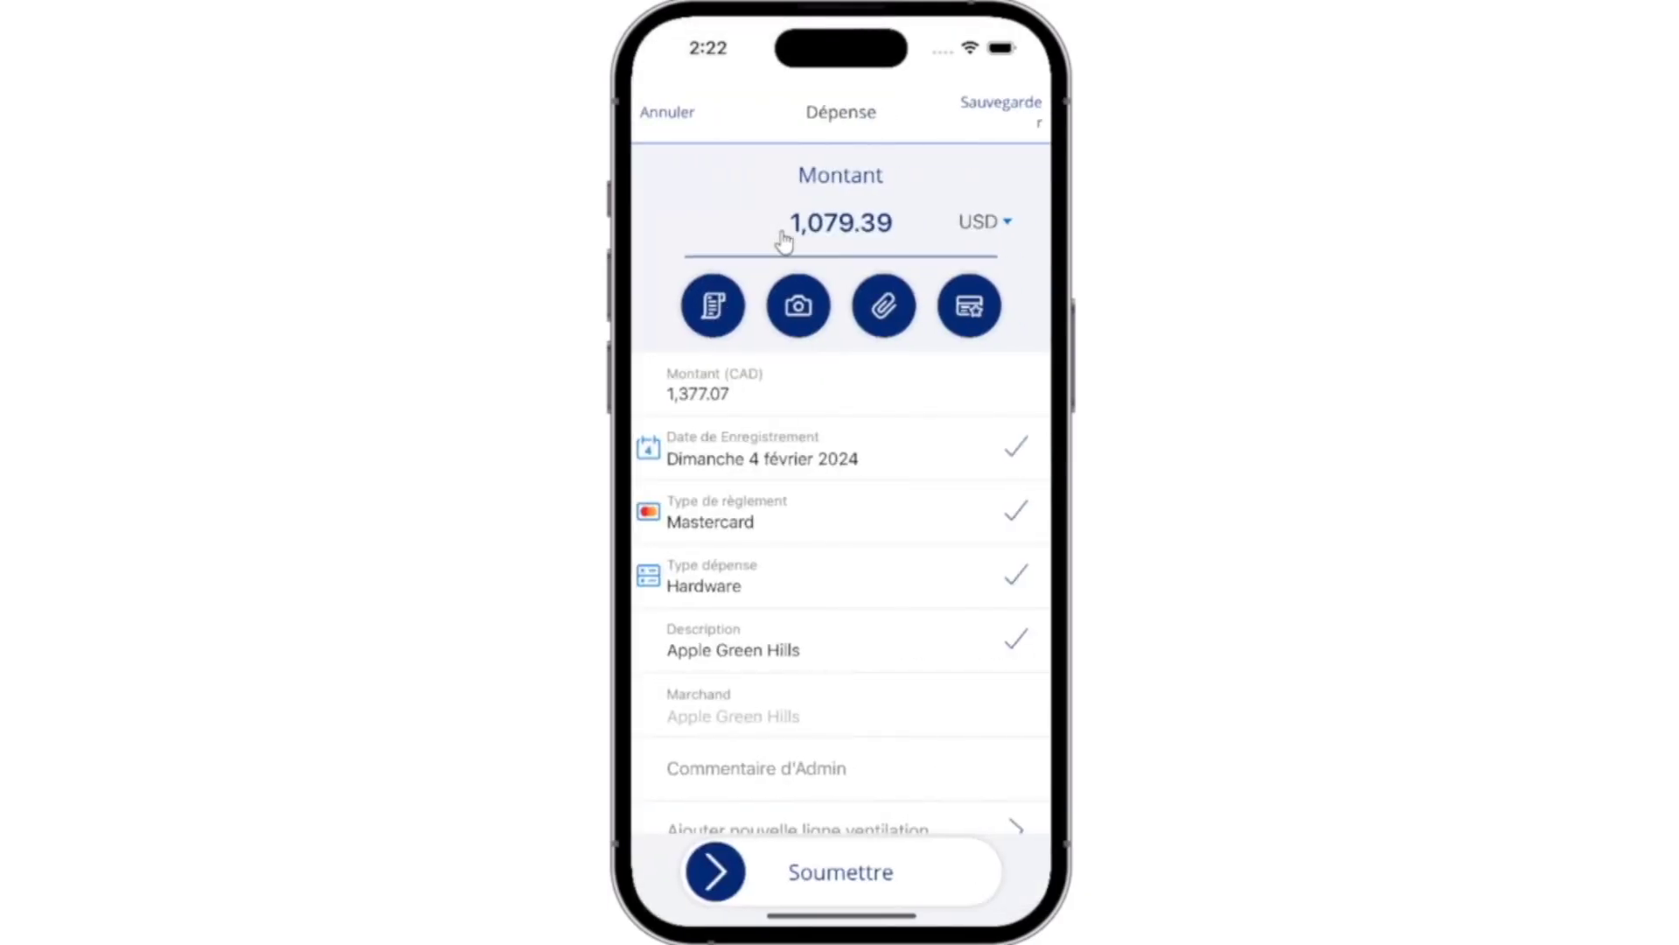
{"action": "left_click", "coordinate": [711, 306]}
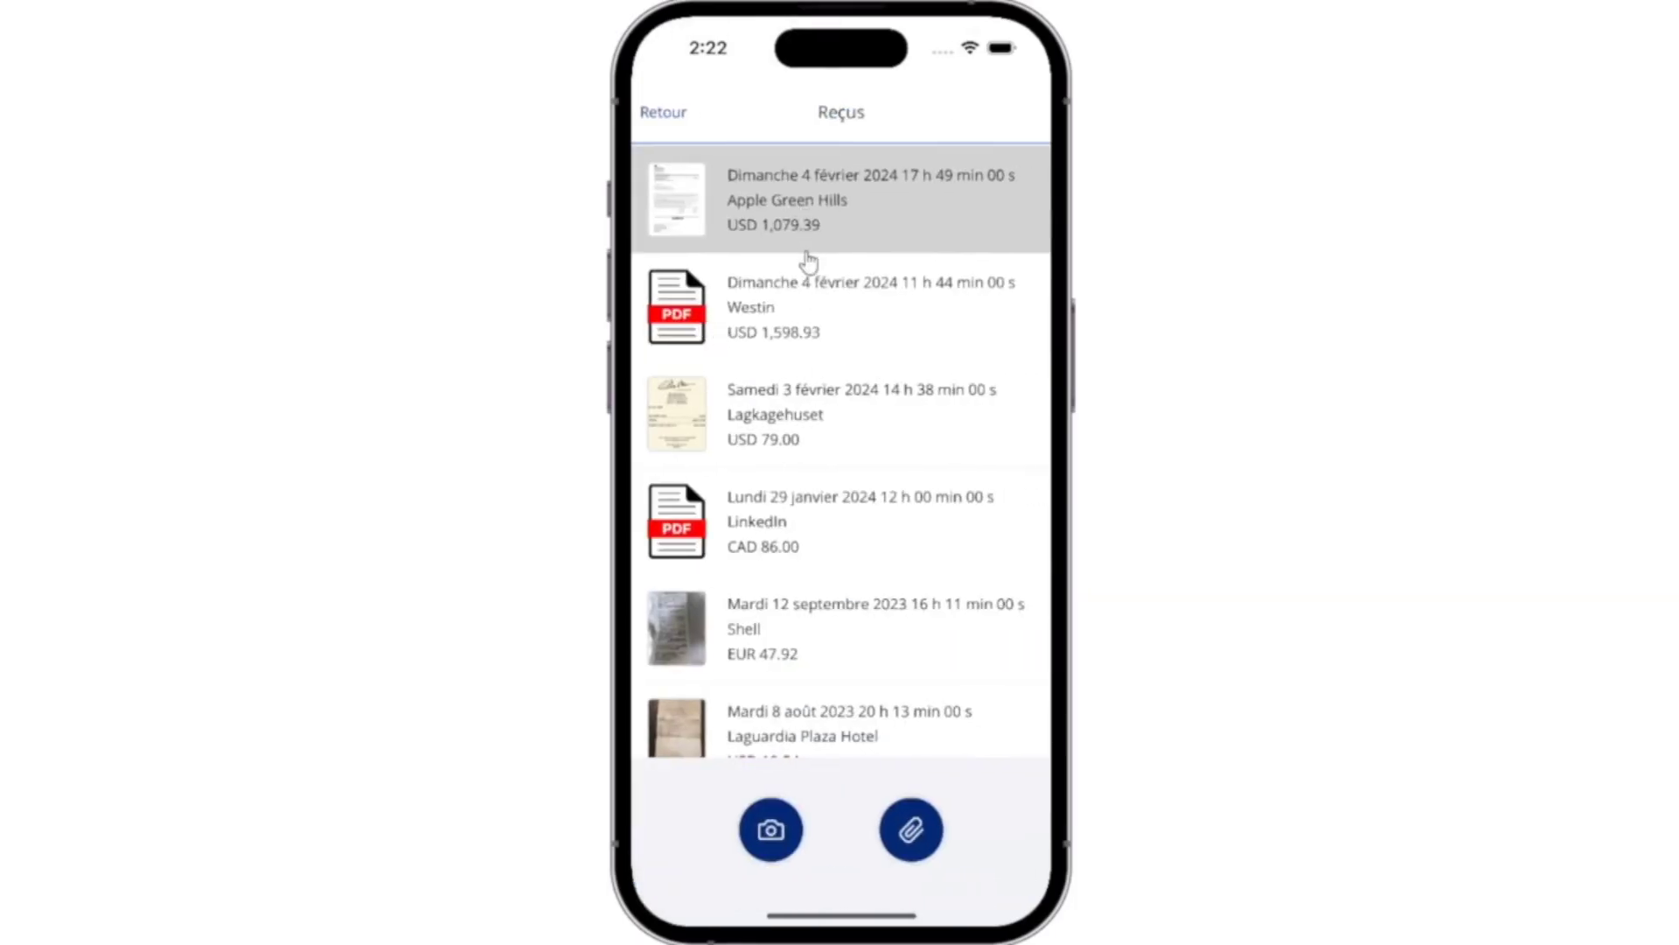
{"action": "left_click", "coordinate": [800, 218]}
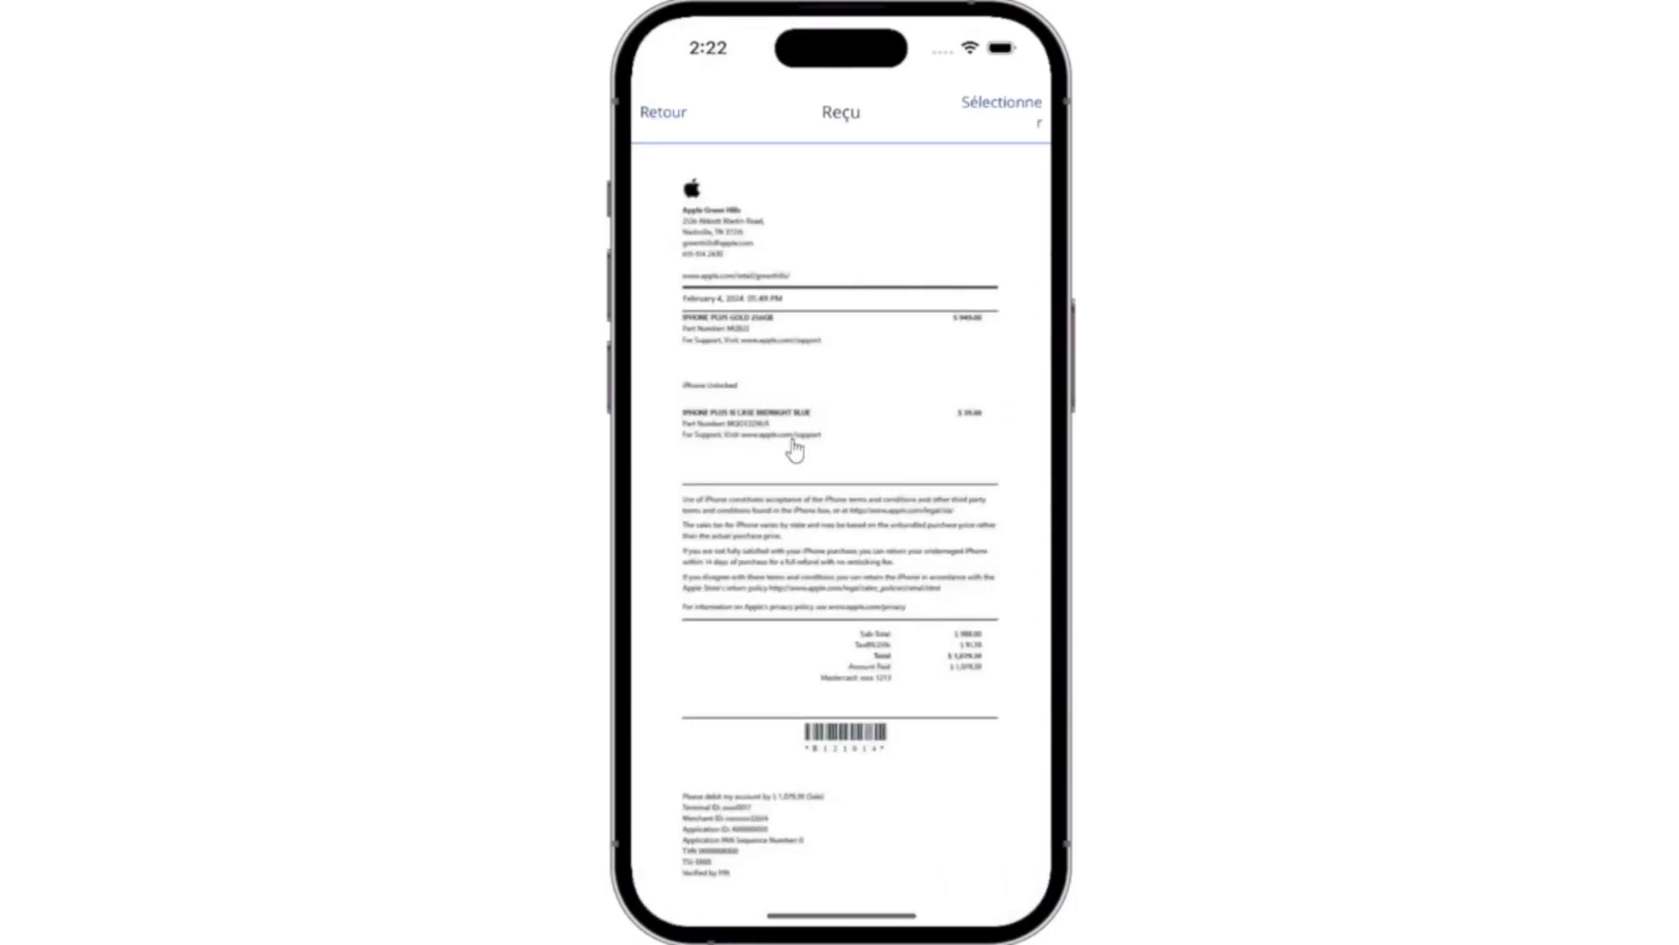
{"action": "left_click", "coordinate": [994, 123]}
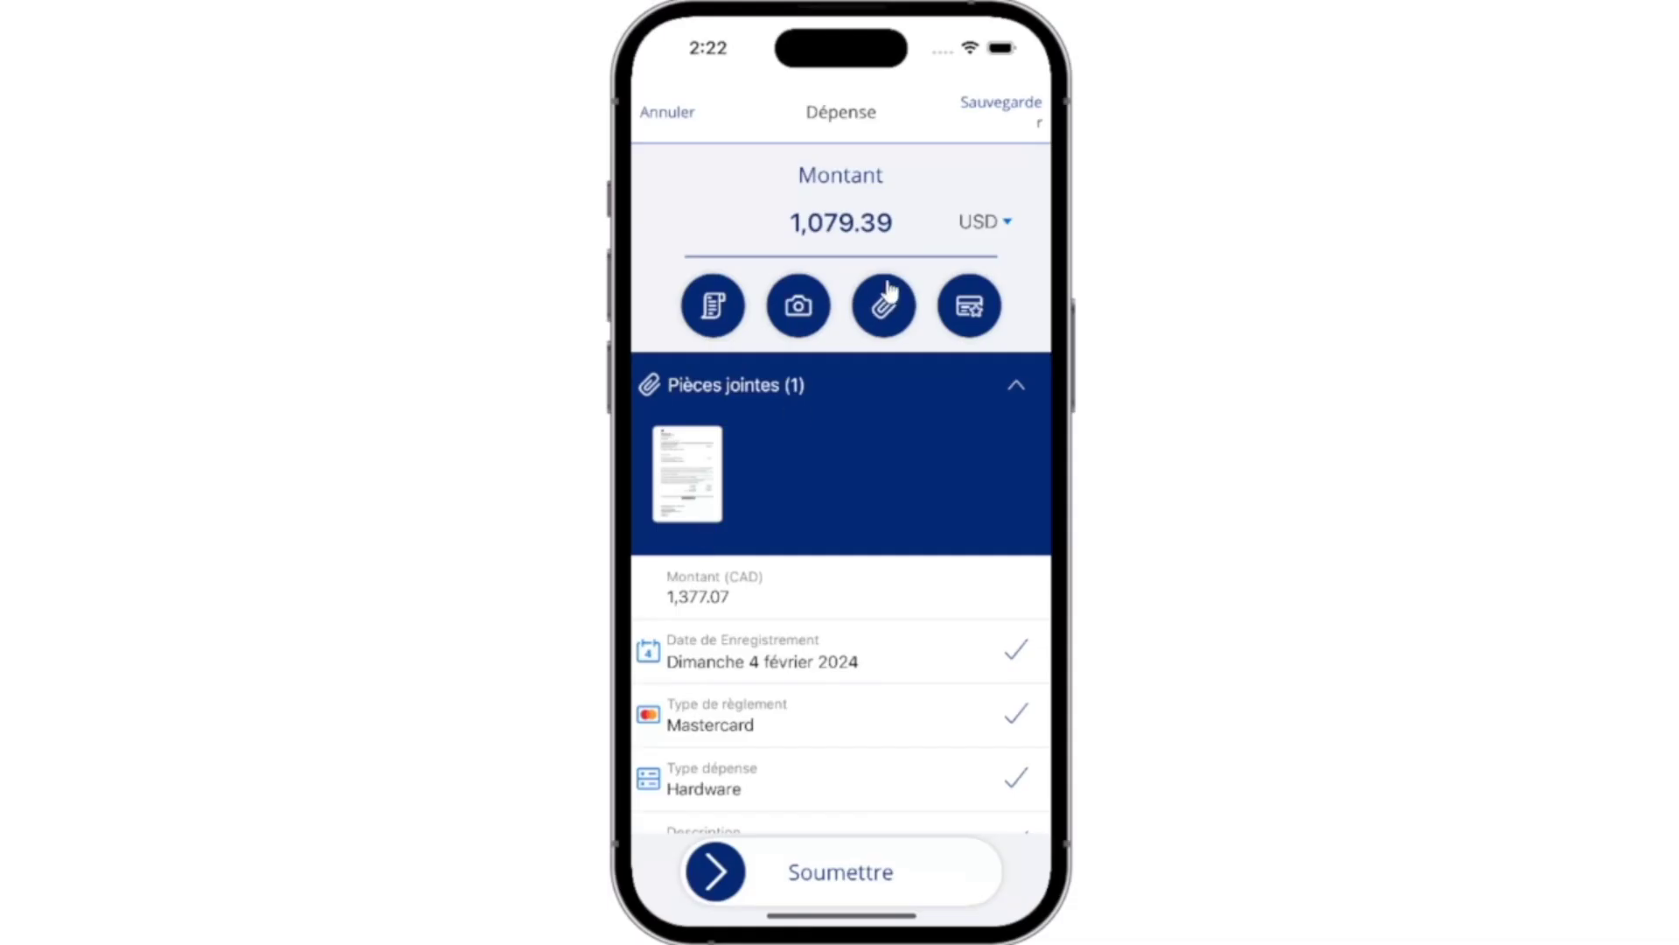
Step: Review the details of the Apple Green Hills expense and submit it
{"action": "mouse_move", "coordinate": [860, 612]}
{"action": "left_mouse_down"}
{"action": "mouse_move", "coordinate": [866, 513]}
{"action": "mouse_move", "coordinate": [873, 636]}
{"action": "left_mouse_up"}
{"action": "left_click_drag", "start_coordinate": [855, 705], "coordinate": [851, 379]}
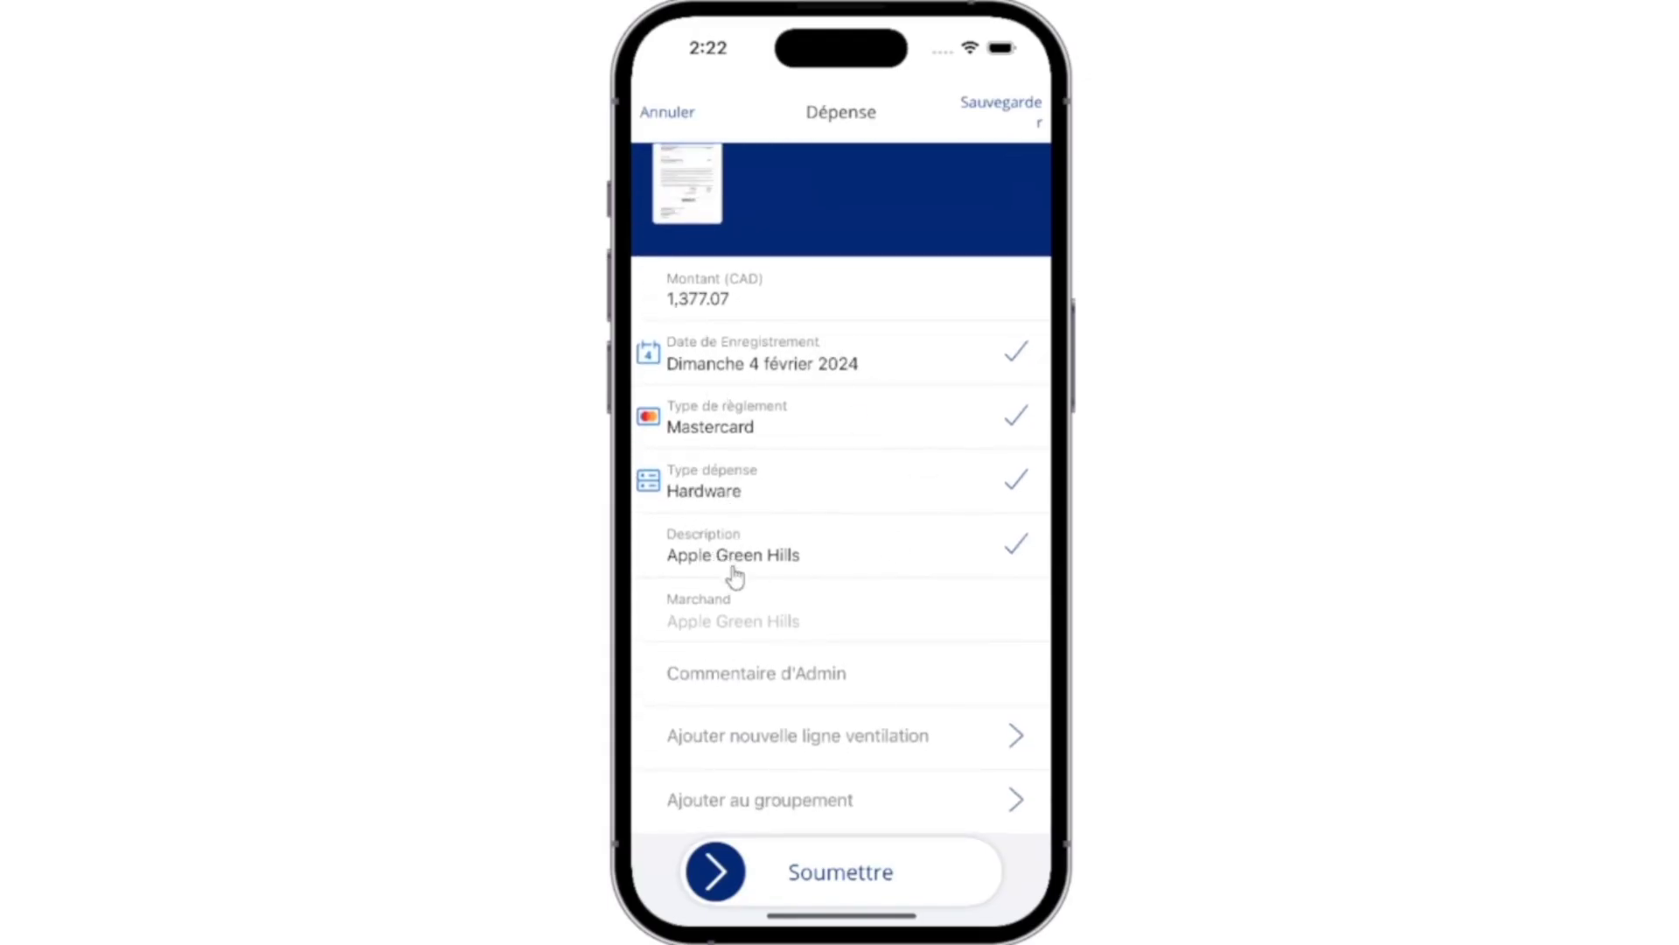
{"action": "left_click_drag", "start_coordinate": [715, 871], "coordinate": [1039, 878]}
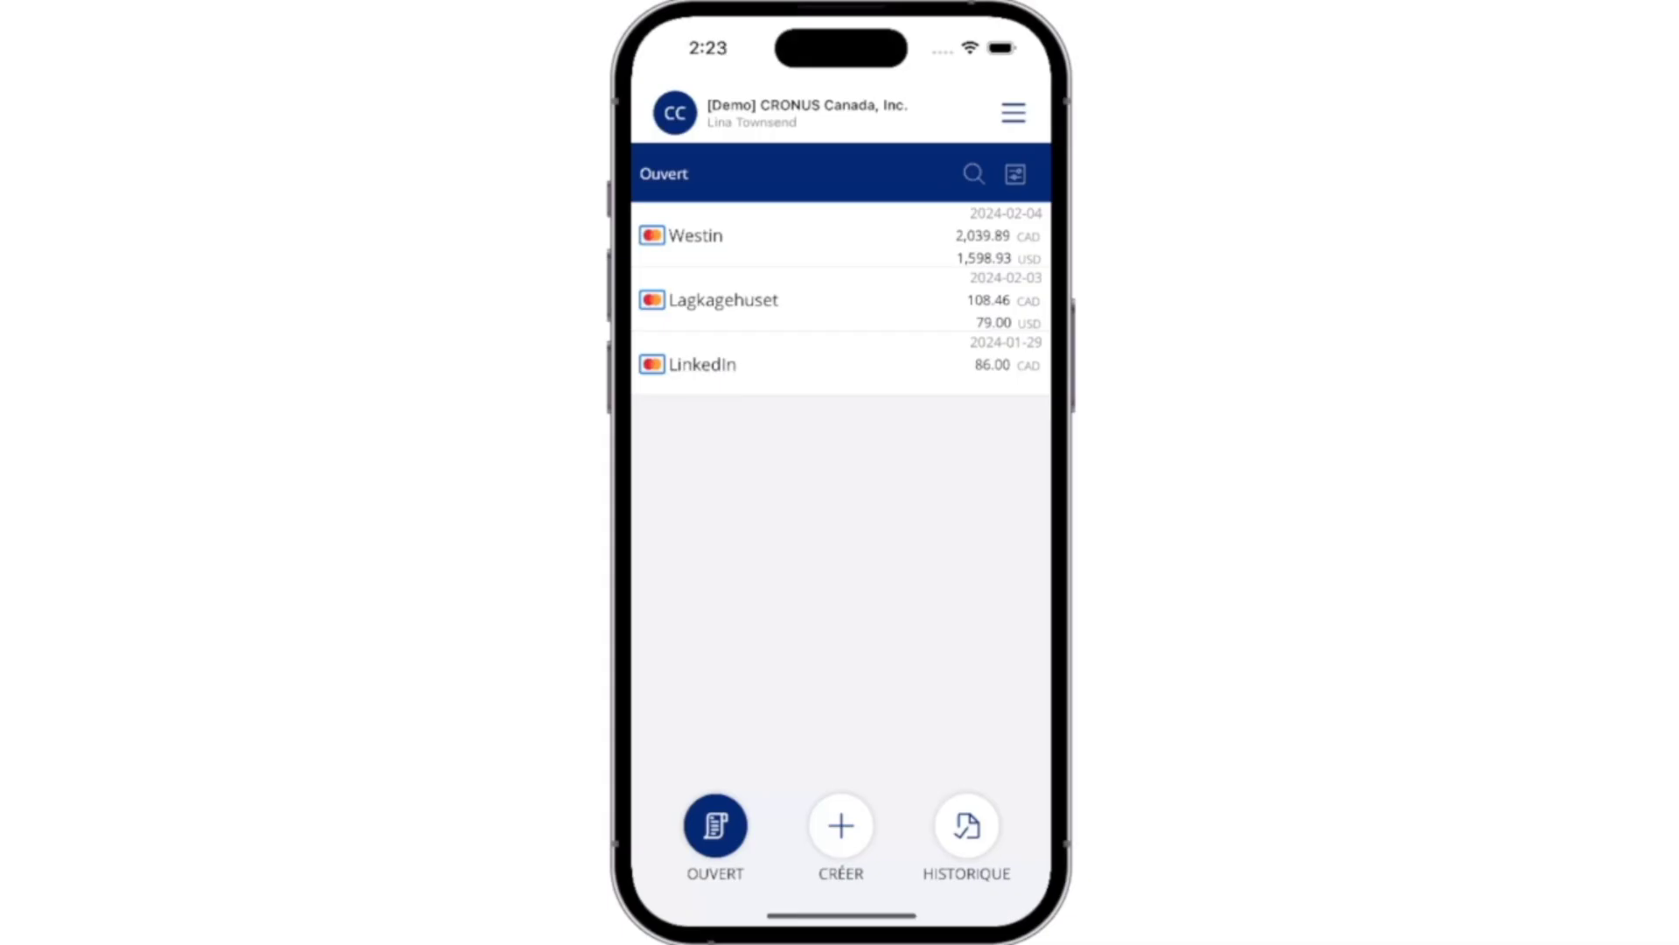
Step: Create a new mileage claim with a route from Montréal-Pierre Elliott airport to Château Frontenac, dismissing the GPS location notice
{"action": "left_click", "coordinate": [792, 810]}
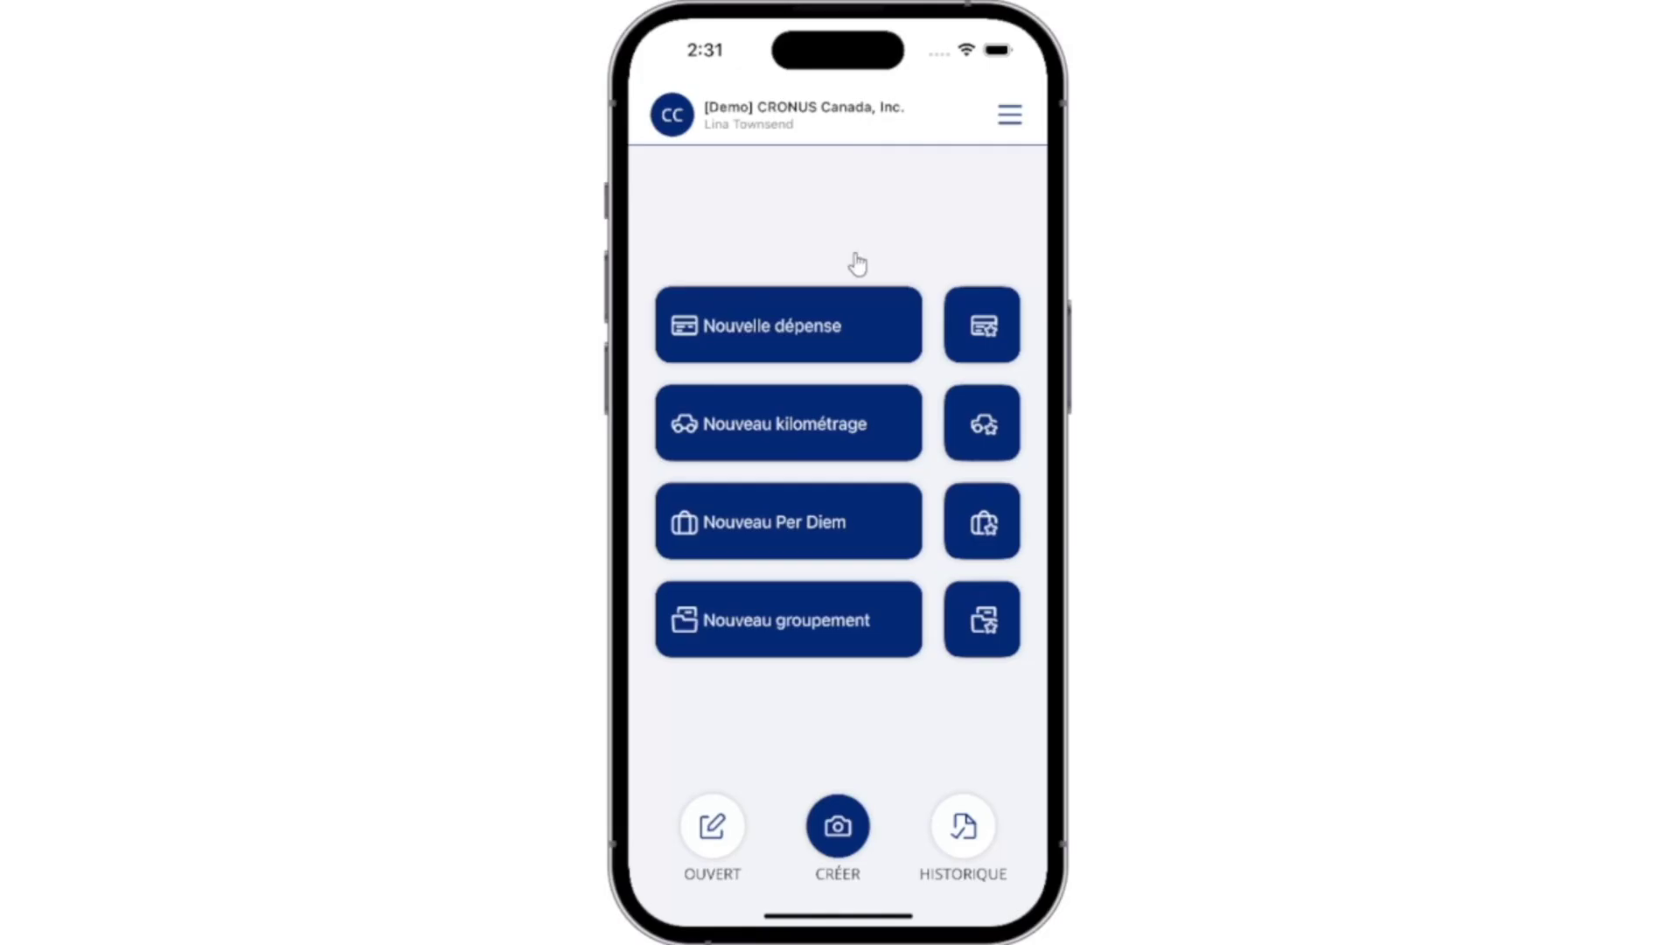
{"action": "left_click", "coordinate": [828, 440]}
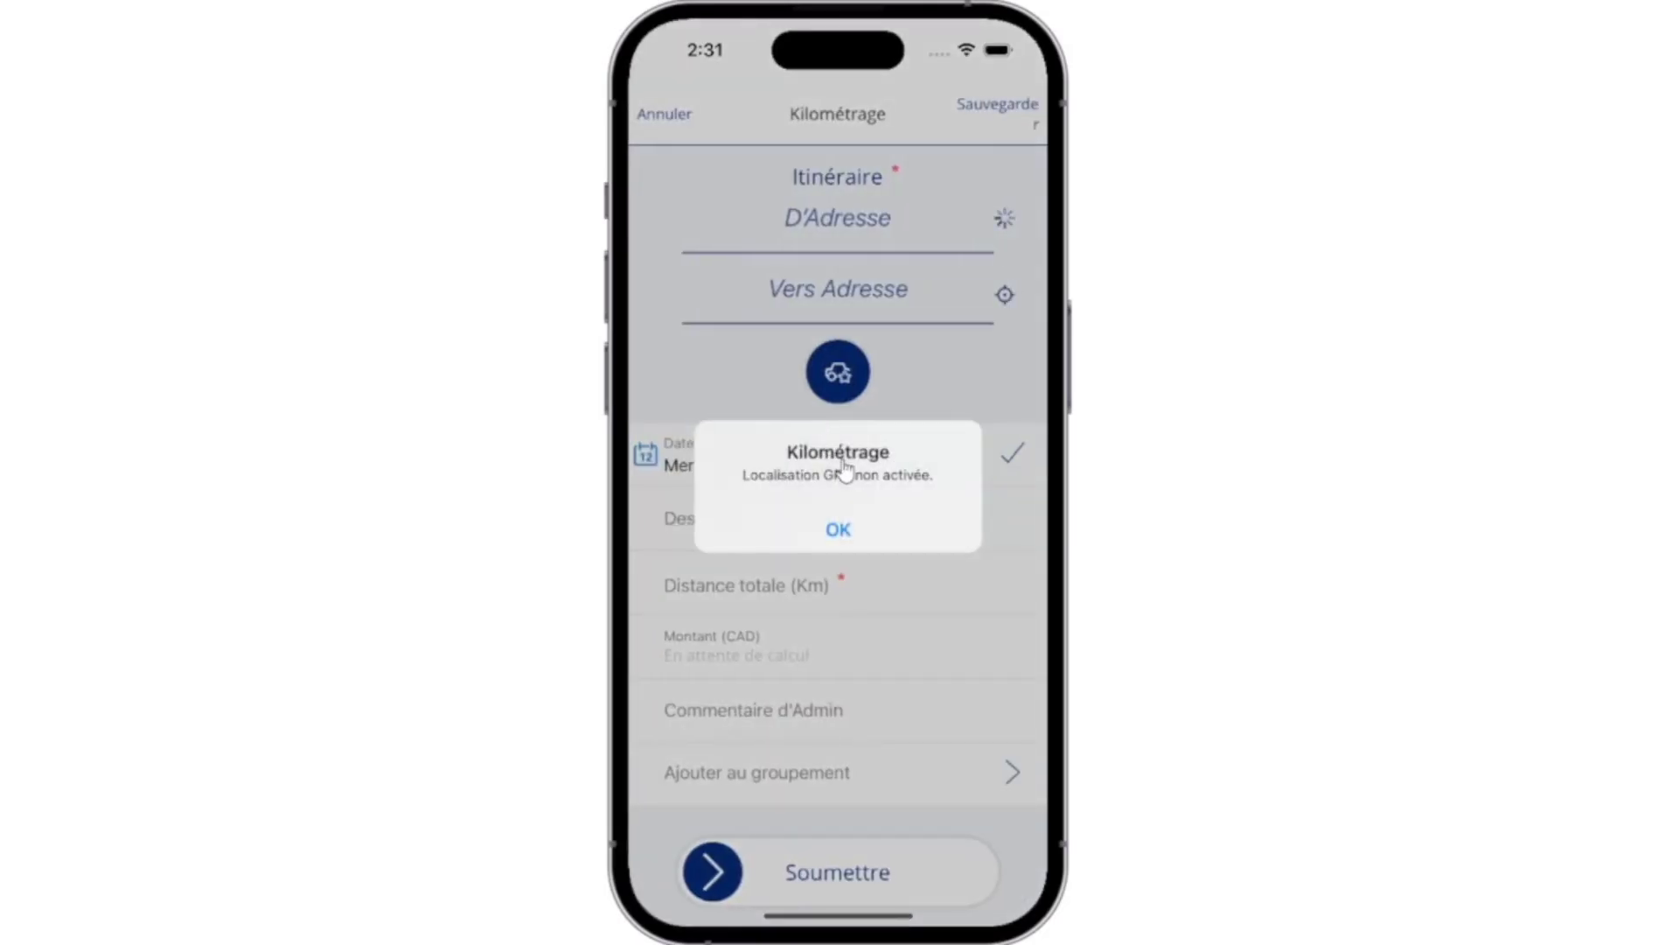
{"action": "left_click", "coordinate": [852, 533]}
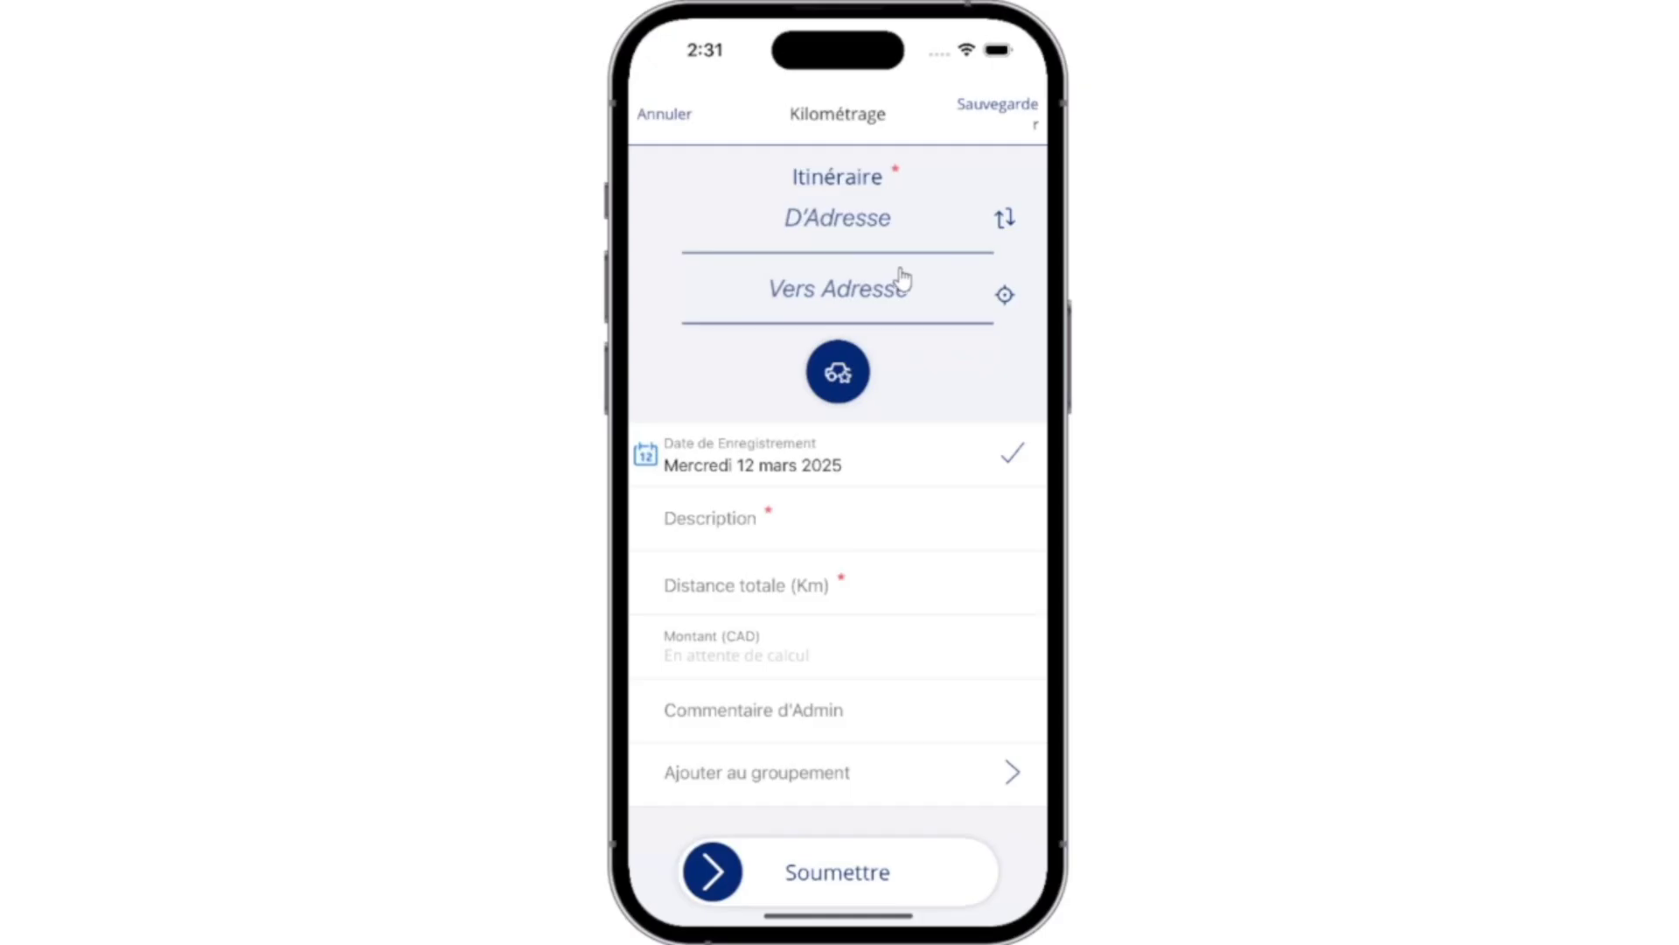
{"action": "left_click", "coordinate": [902, 224]}
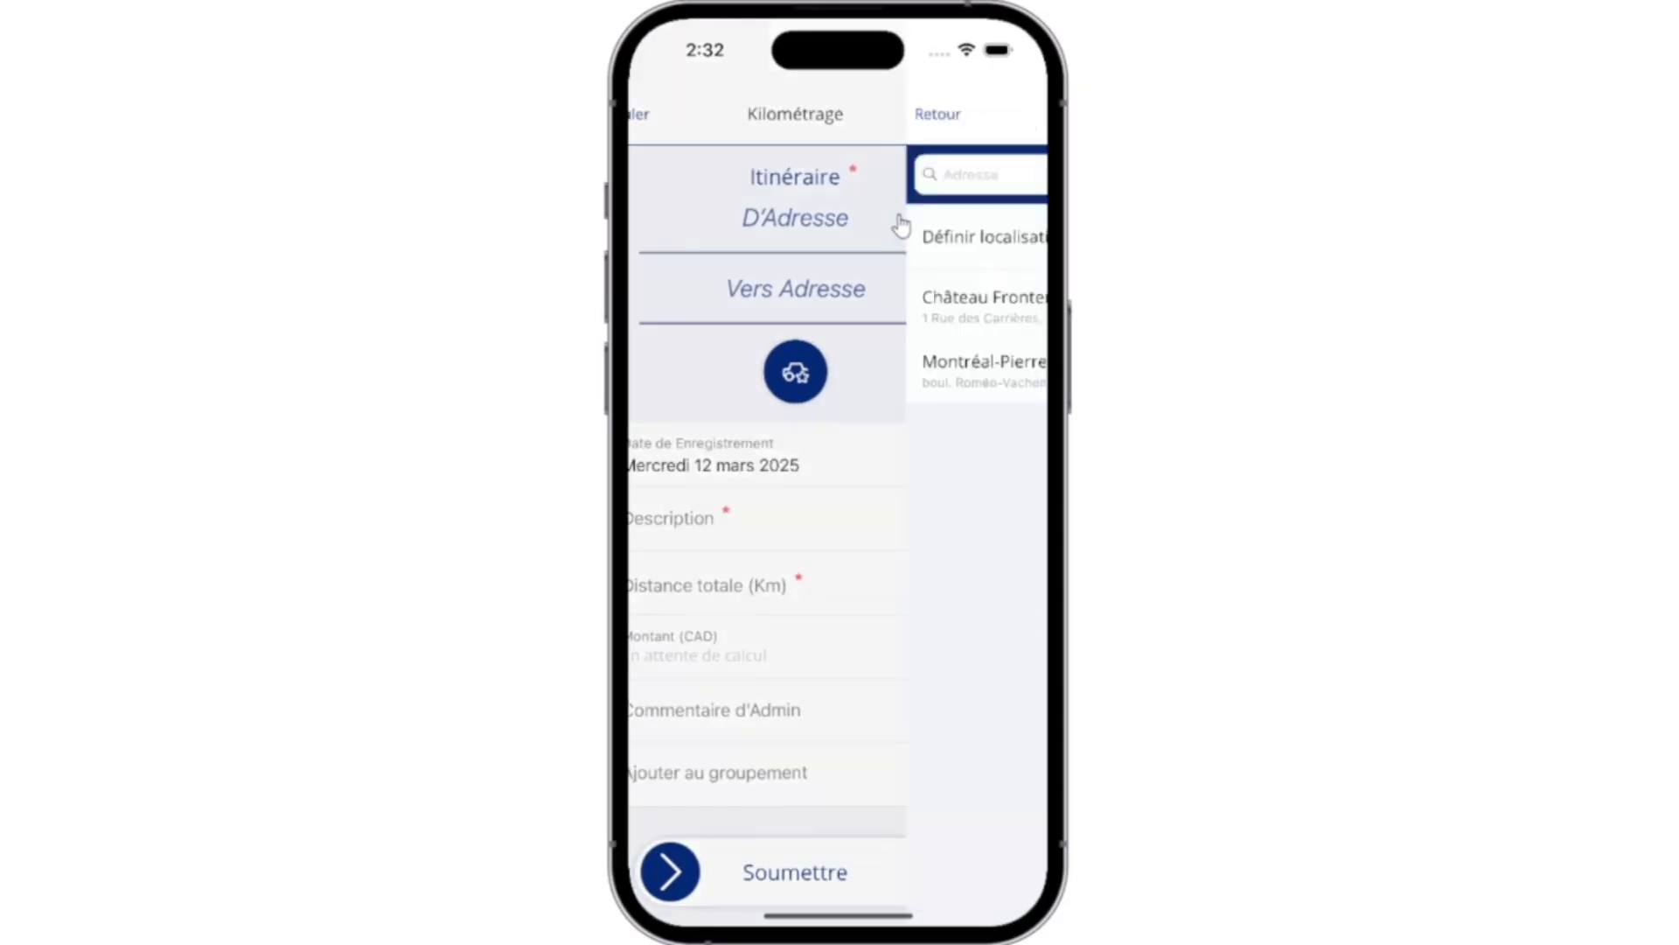
{"action": "left_click", "coordinate": [785, 380]}
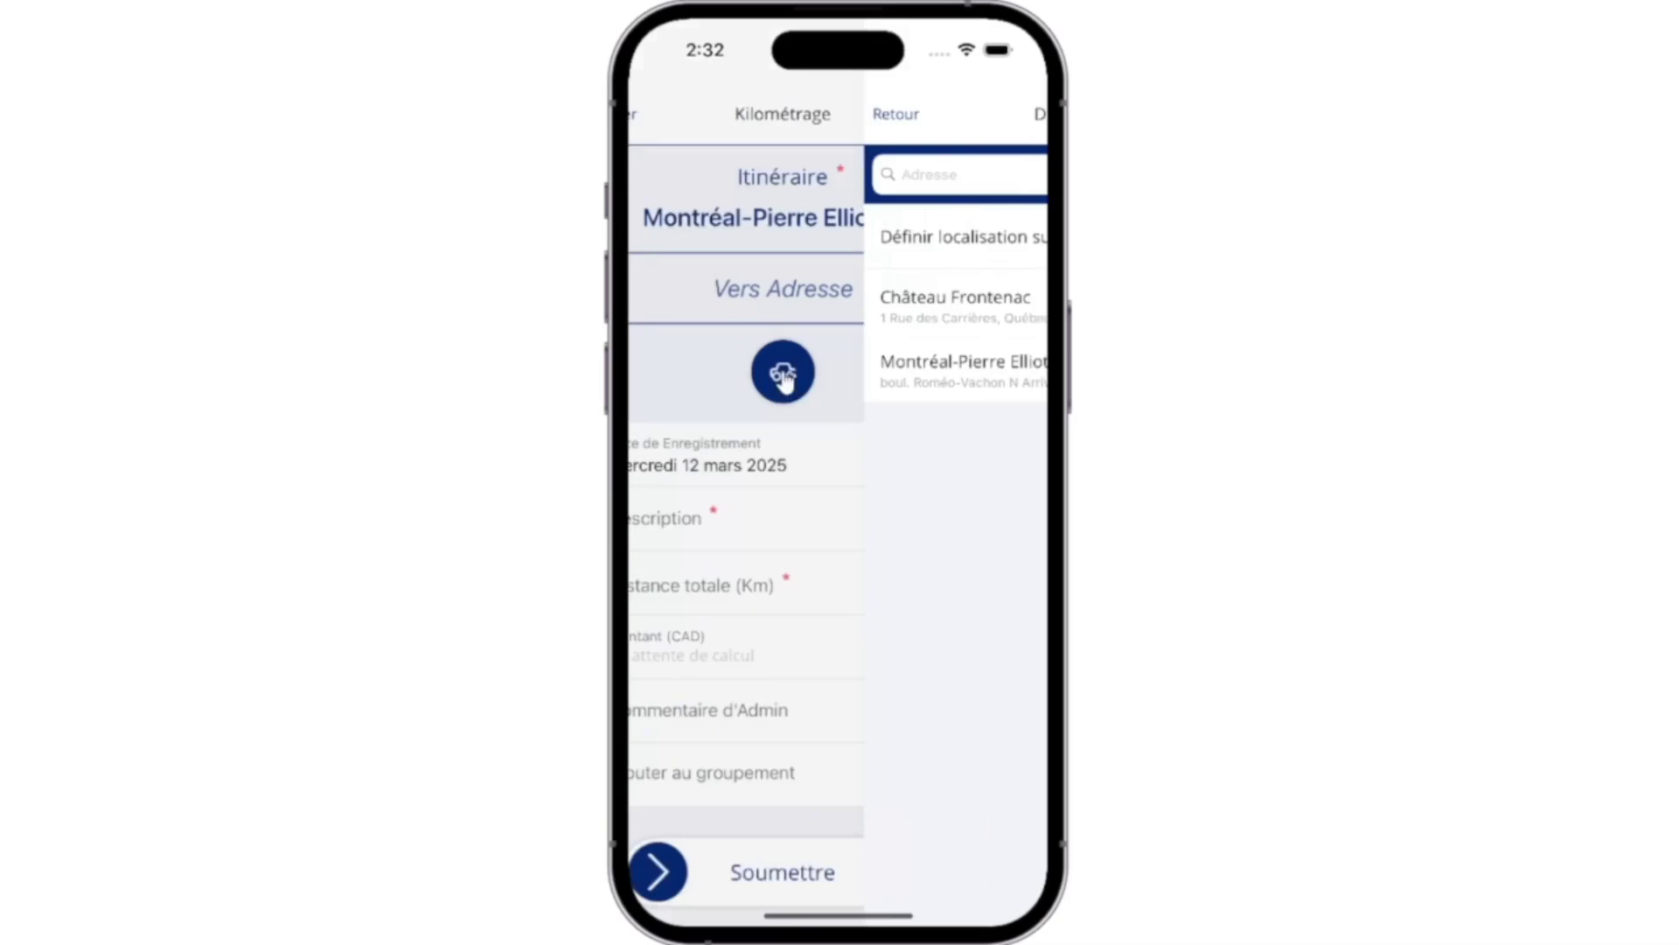
{"action": "left_click", "coordinate": [822, 301]}
{"action": "left_click", "coordinate": [798, 302]}
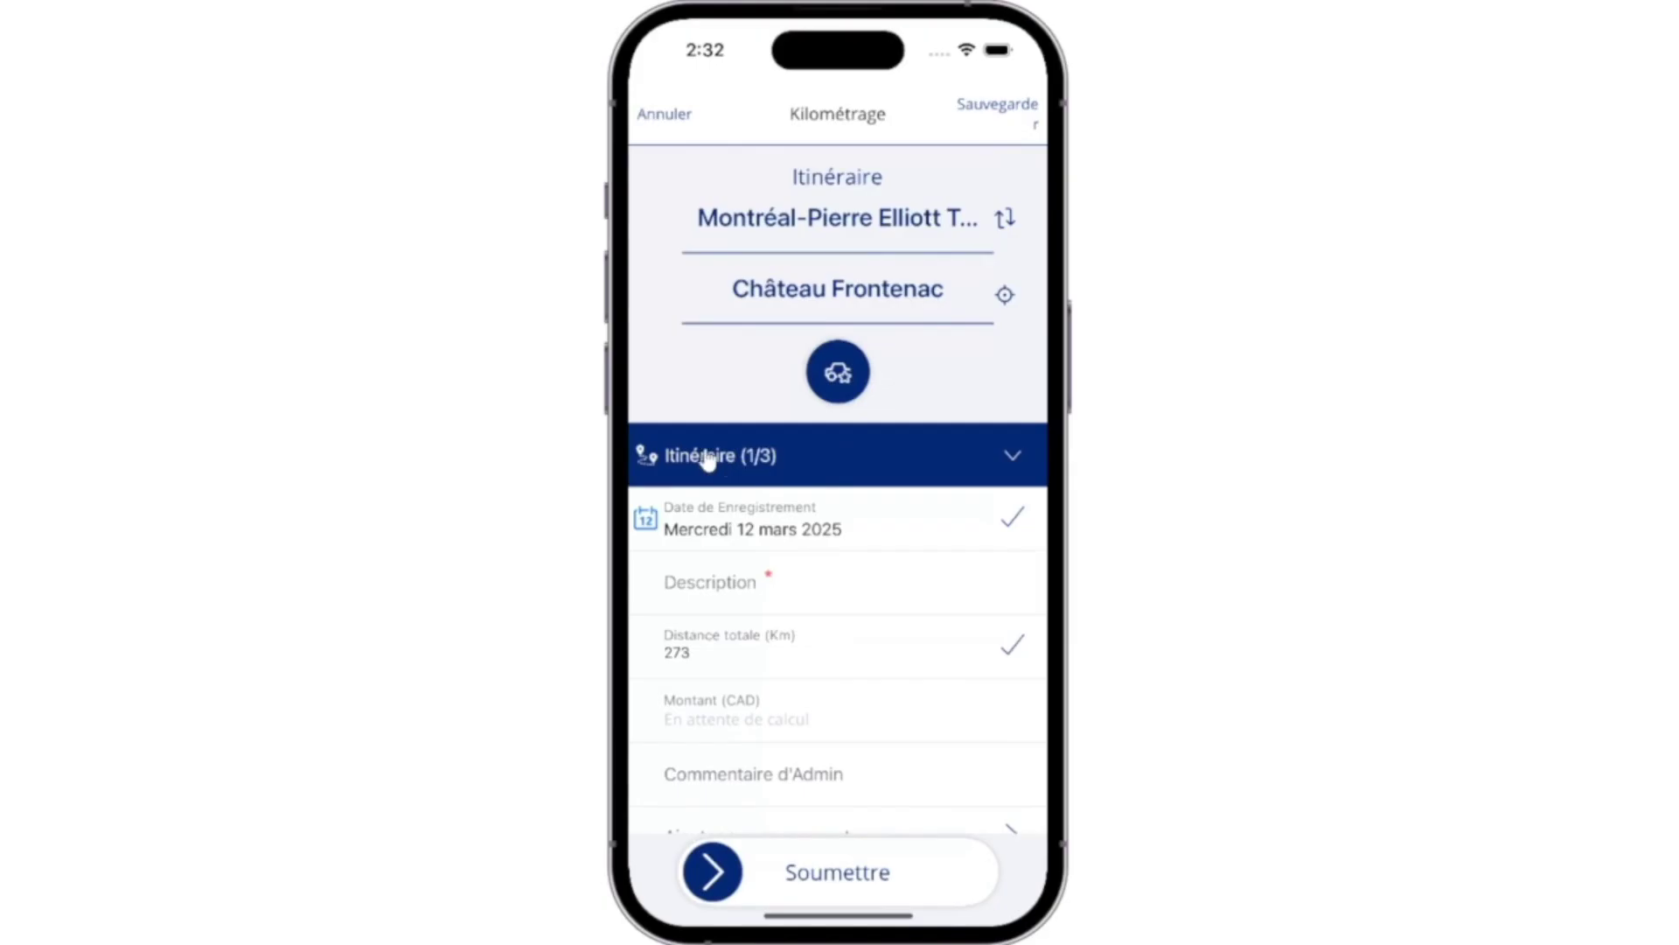
Step: Compare the suggested routes in the mileage claim's route details and keep the first one
{"action": "left_click", "coordinate": [848, 465]}
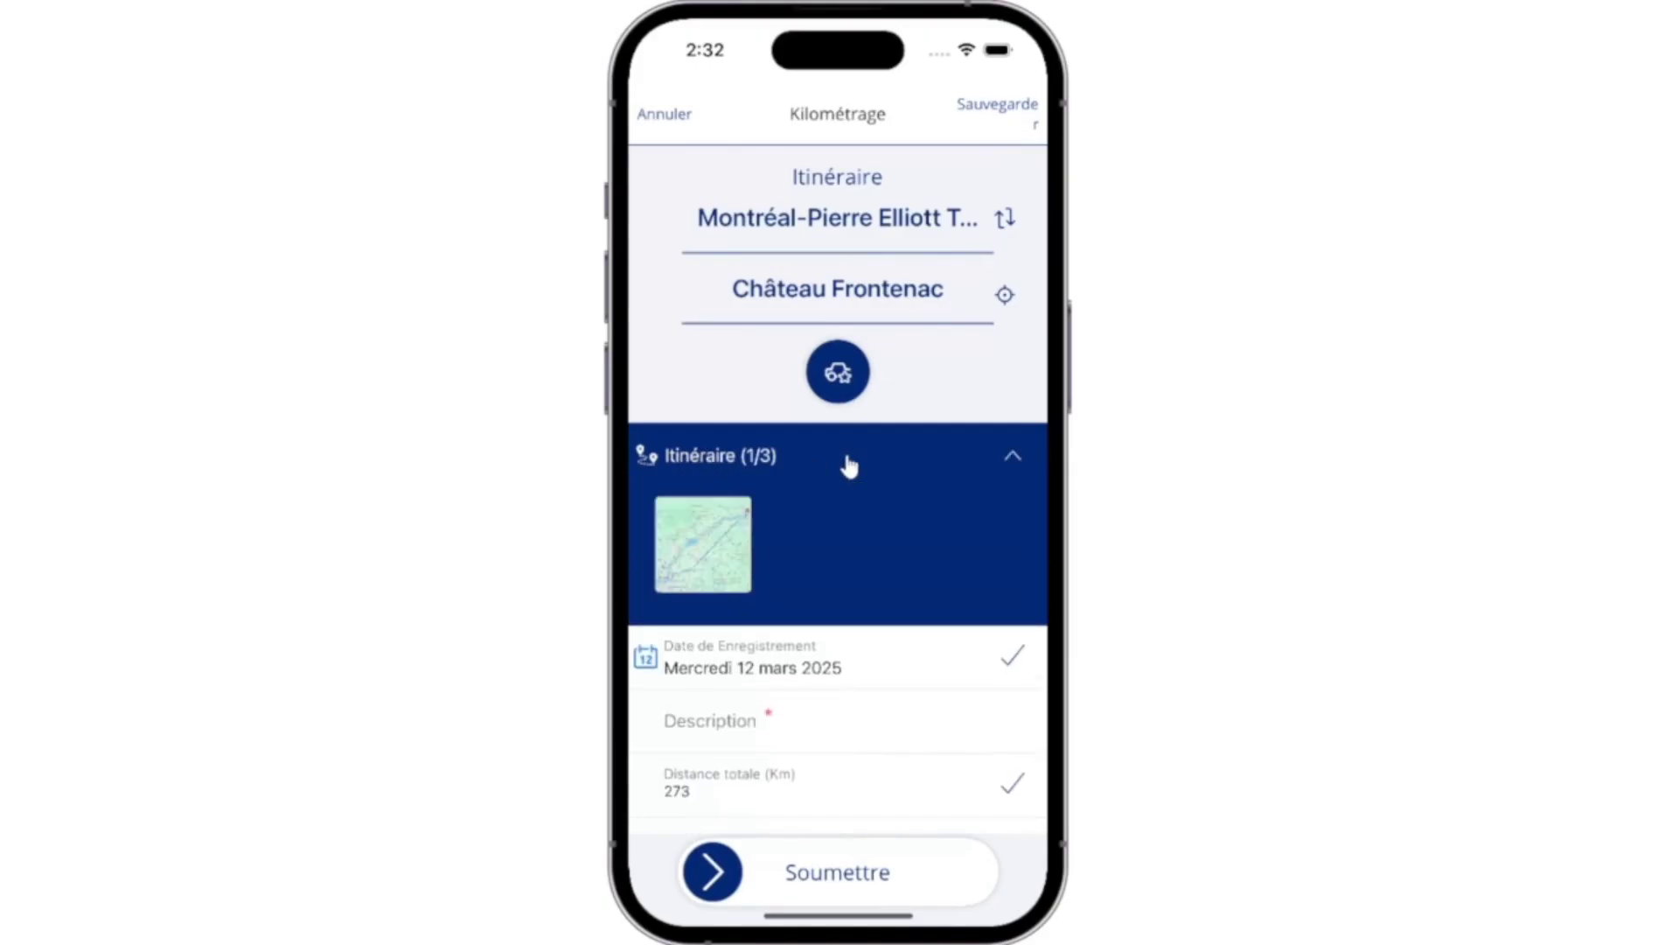
{"action": "left_click", "coordinate": [729, 551]}
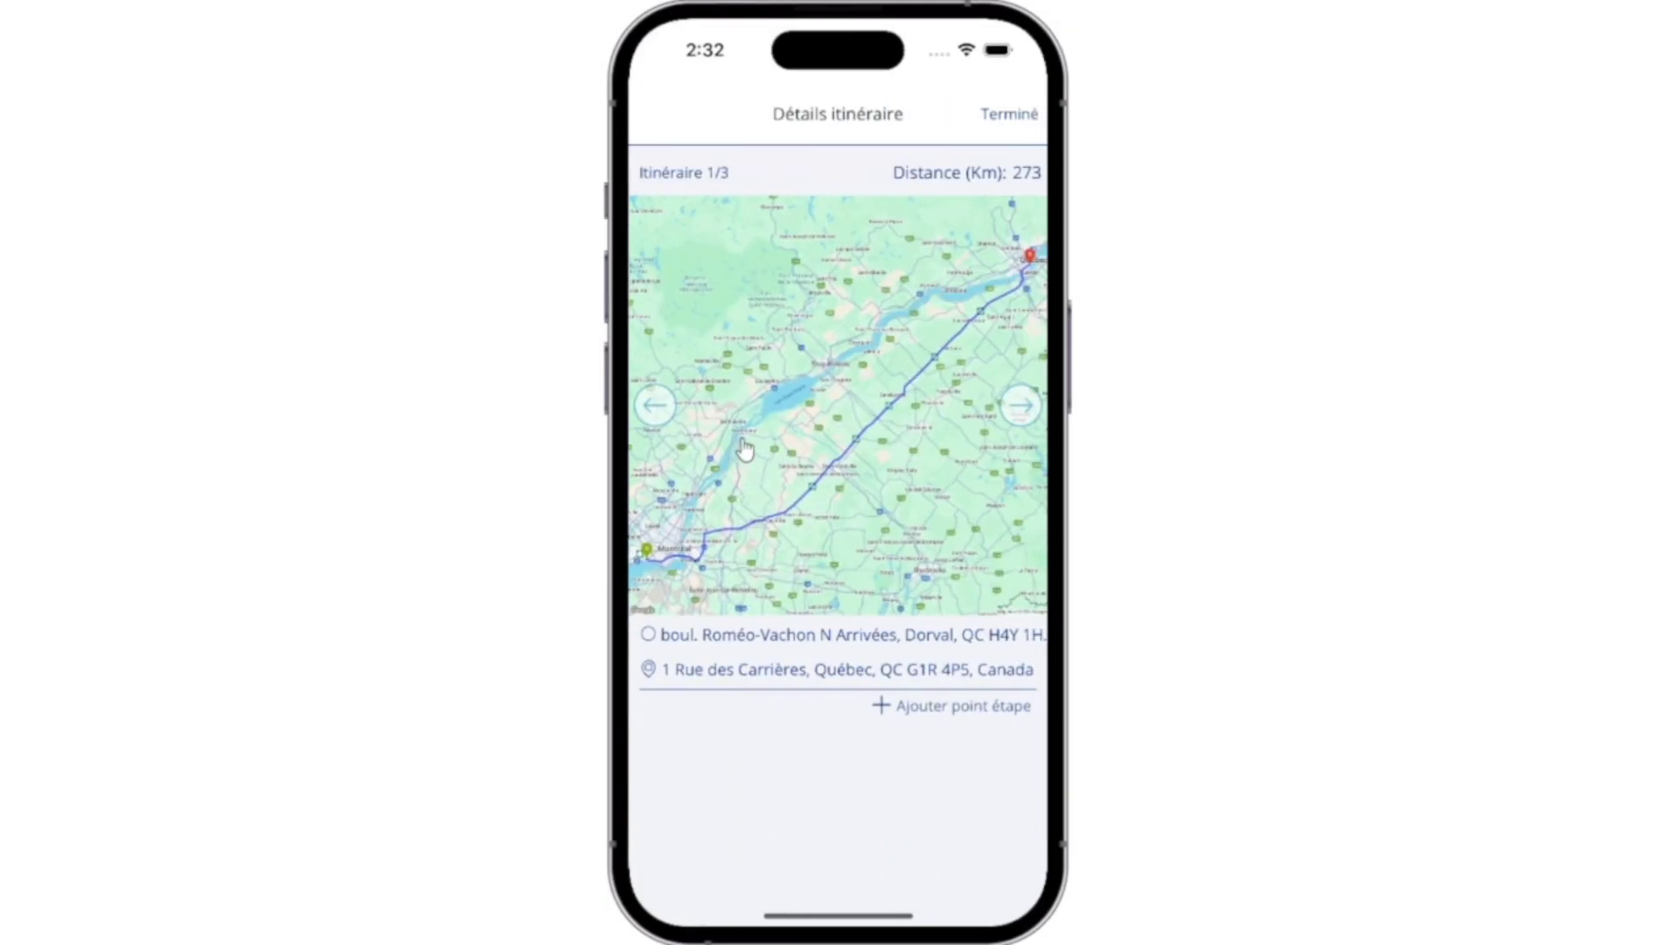
{"action": "left_click", "coordinate": [1031, 408]}
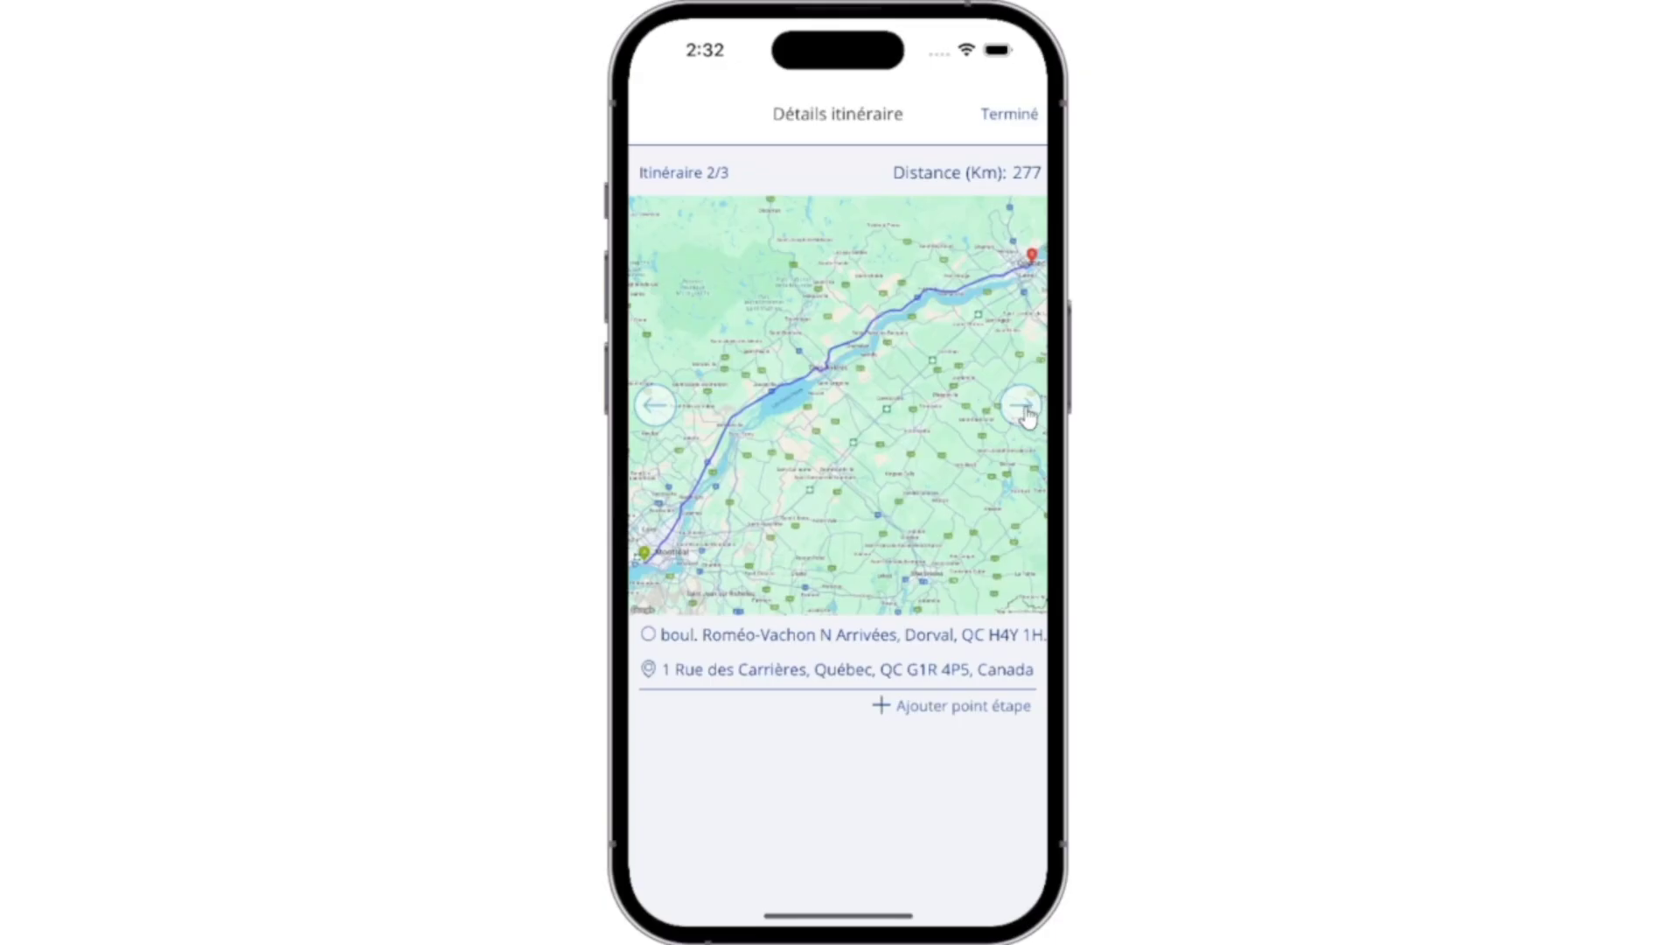
{"action": "left_click", "coordinate": [1028, 413]}
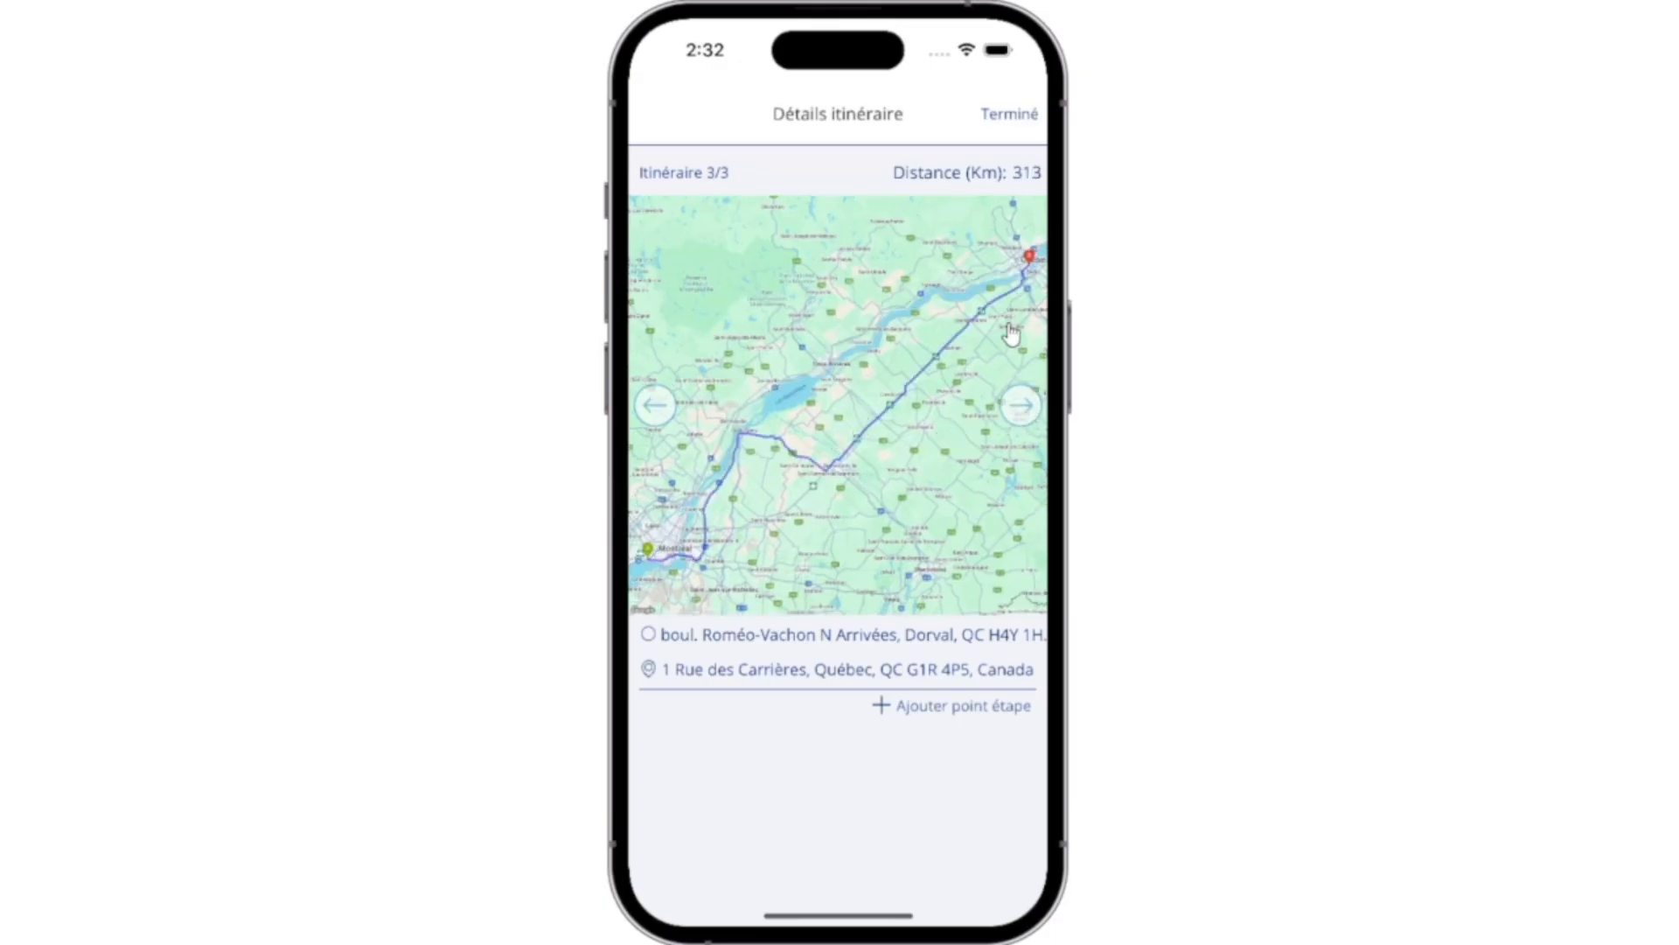
{"action": "left_click", "coordinate": [665, 407]}
{"action": "left_click", "coordinate": [665, 406]}
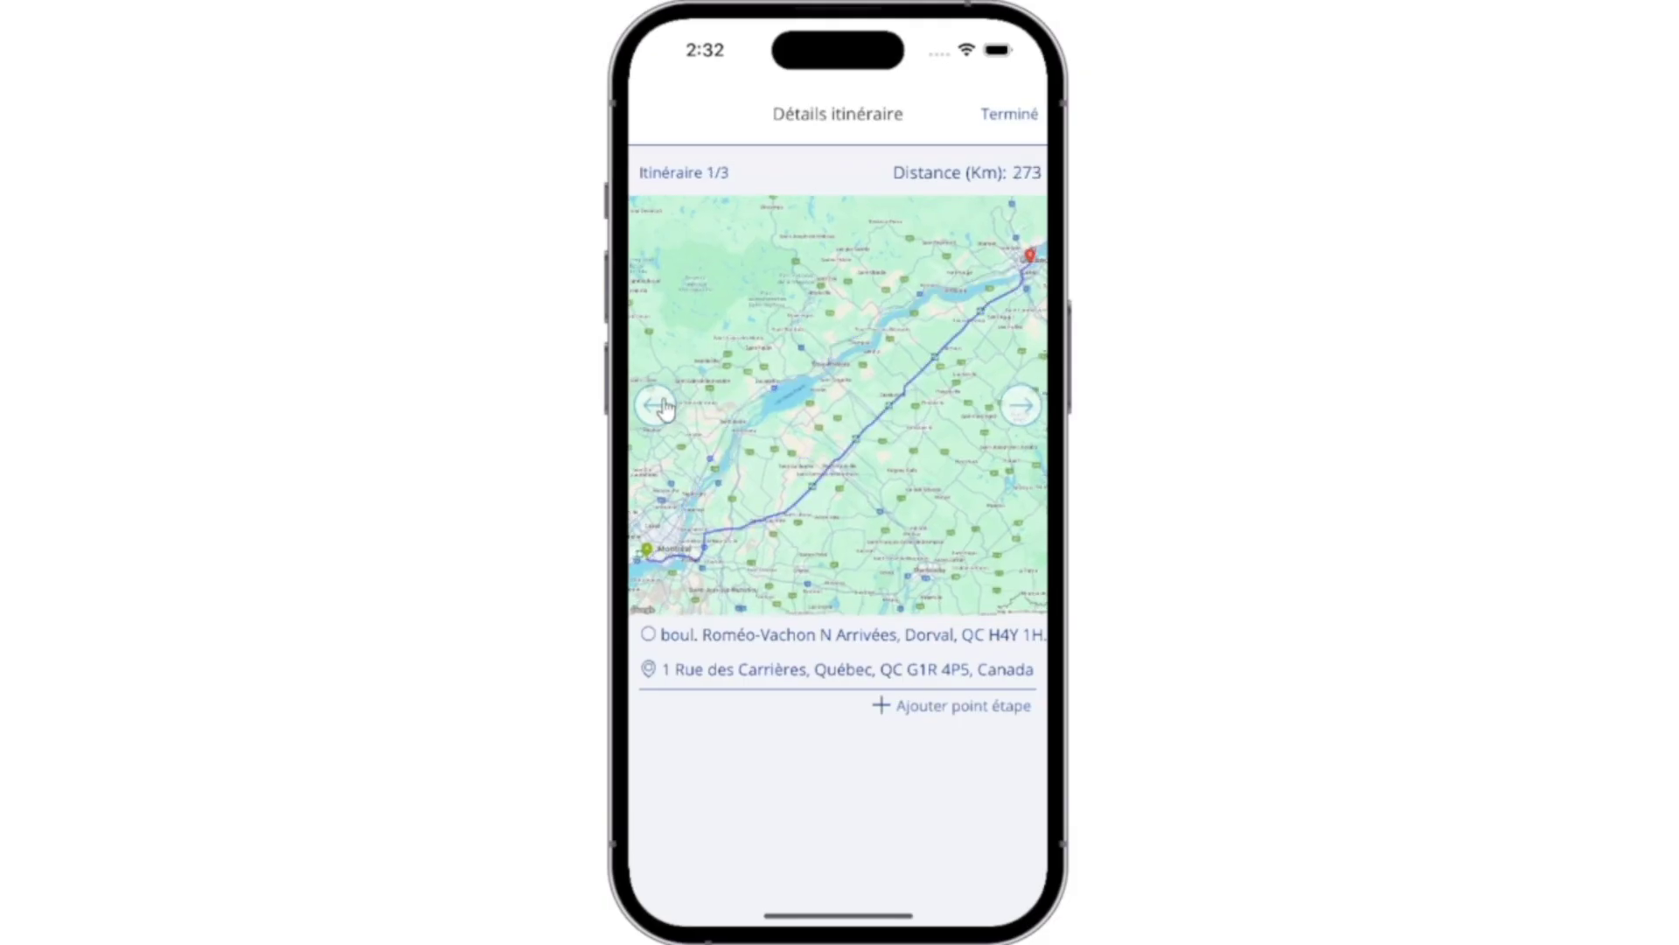
{"action": "left_click", "coordinate": [1010, 114]}
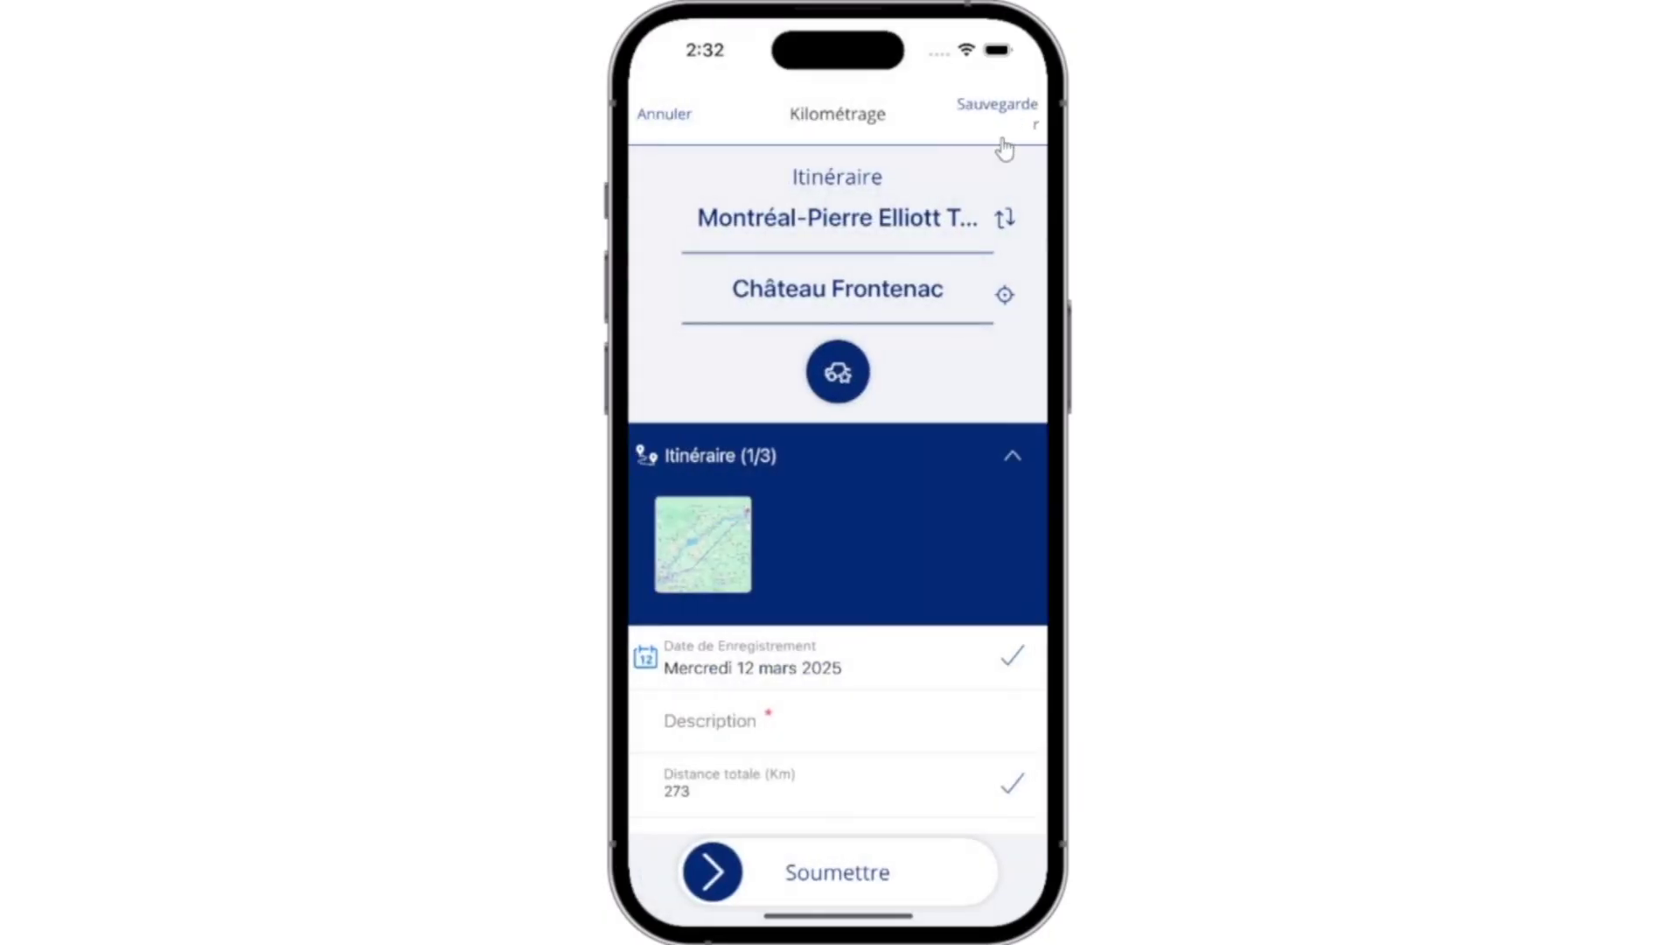
Step: Enter "Voyage d'affaires" as the mileage claim's description and review its remaining fields
{"action": "scroll", "coordinate": [862, 589], "scroll_direction": "down", "scroll_amount": 3}
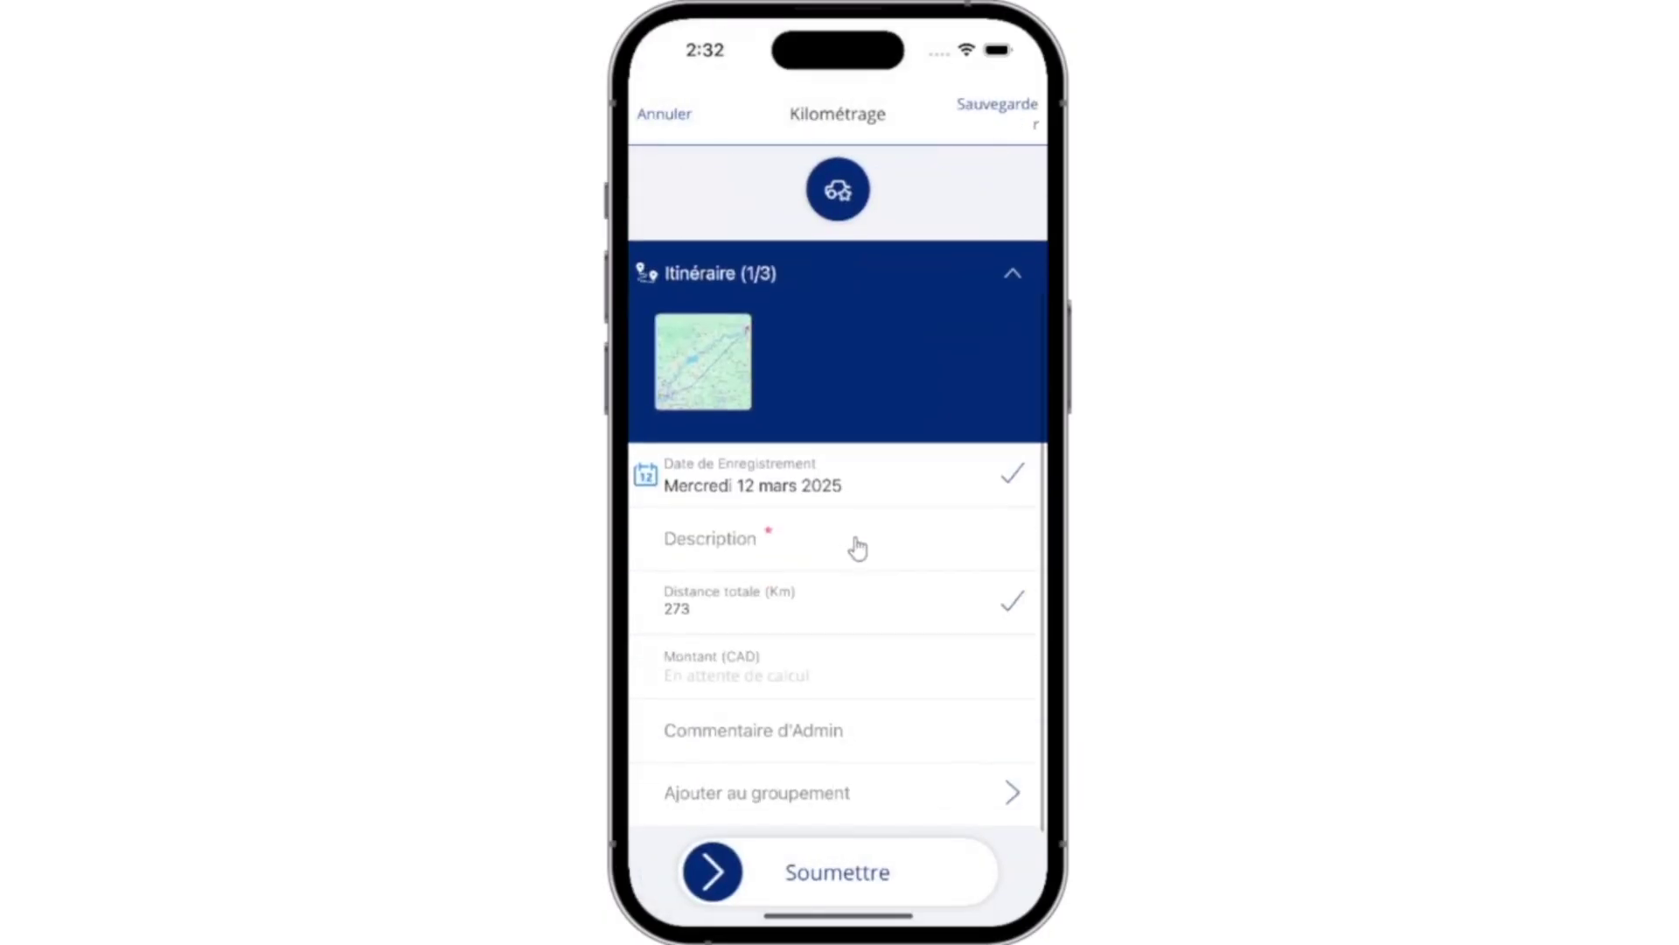
{"action": "left_click", "coordinate": [828, 533]}
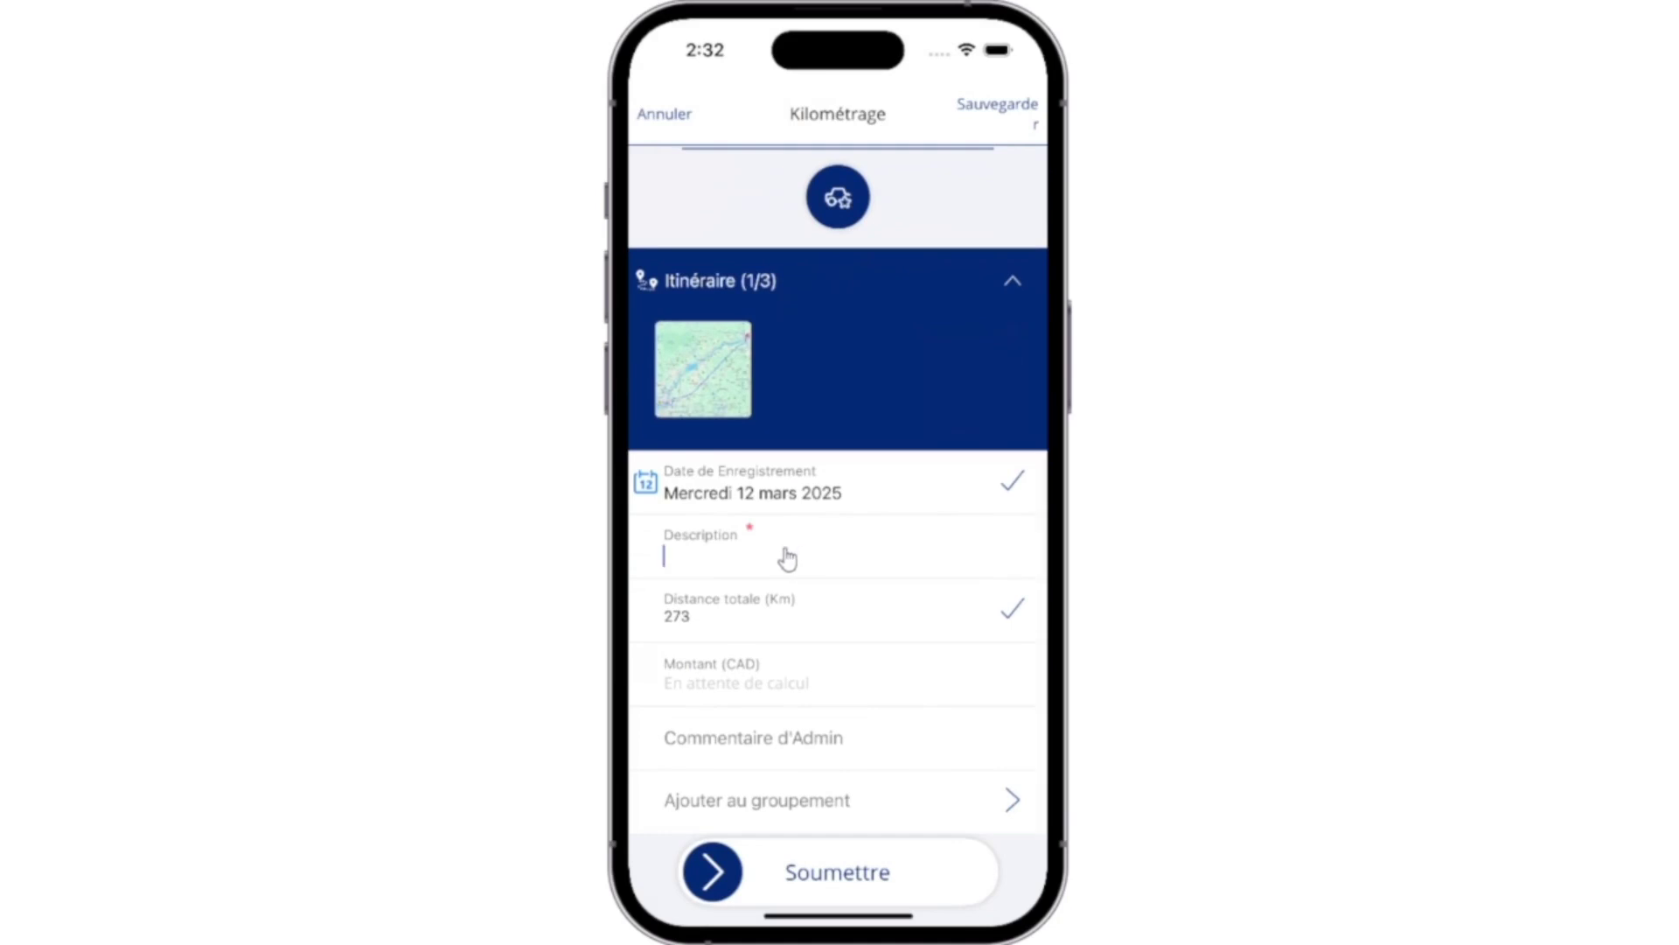
{"action": "type", "text": "Voyage d'affaires"}
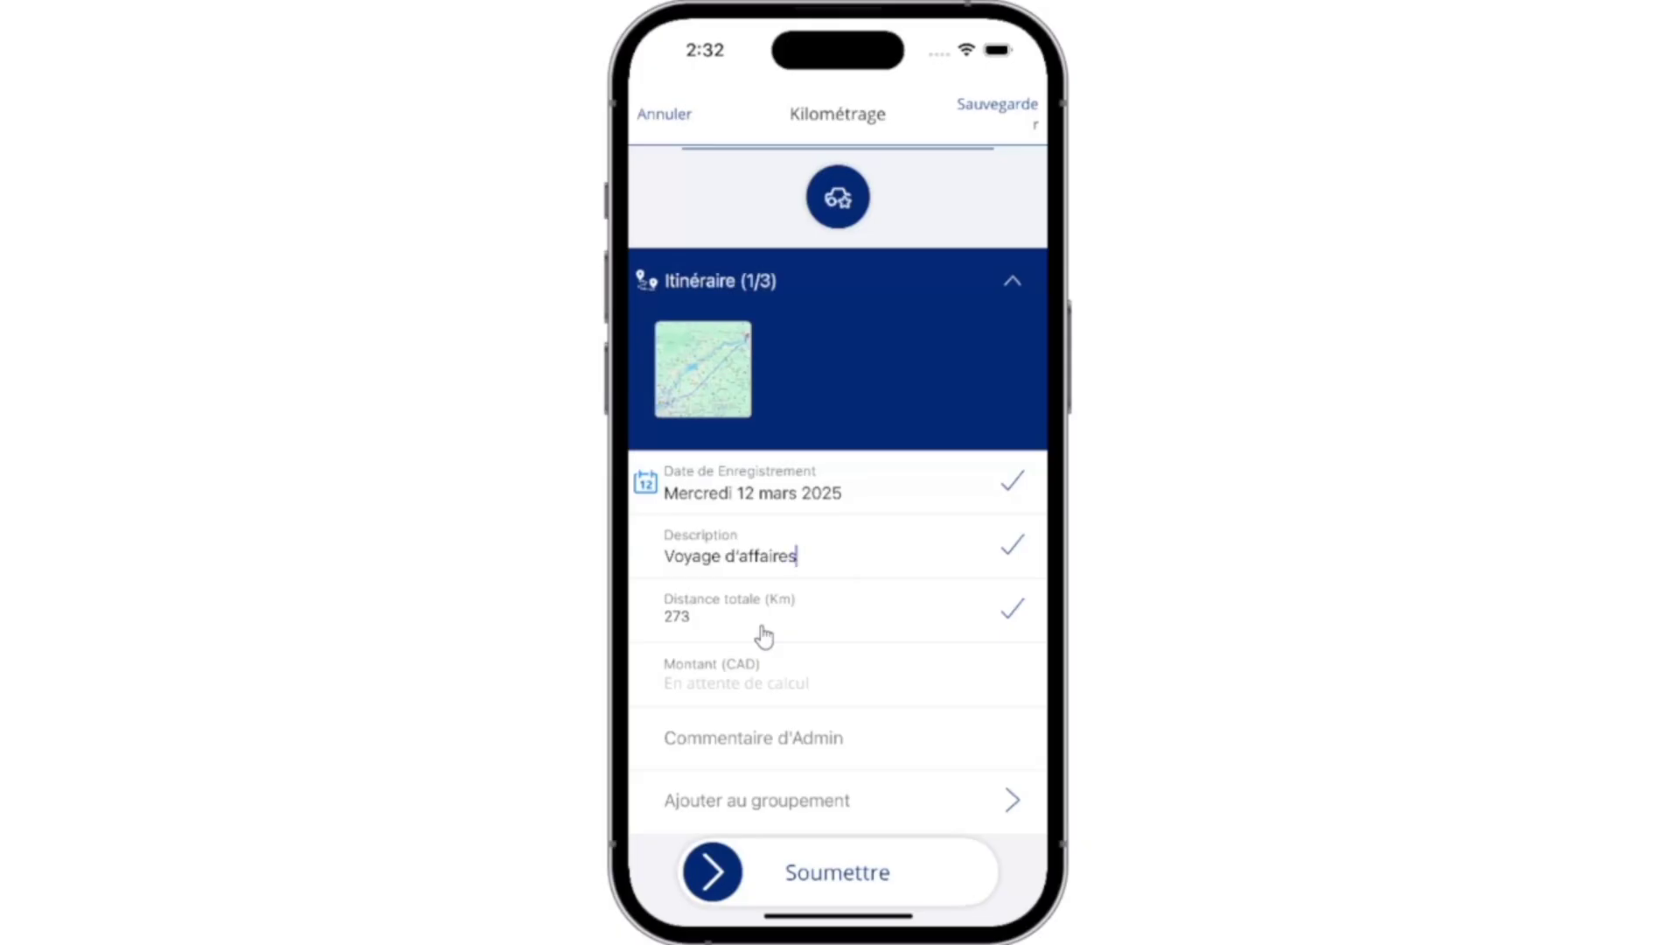
{"action": "left_click_drag", "start_coordinate": [820, 763], "coordinate": [831, 522]}
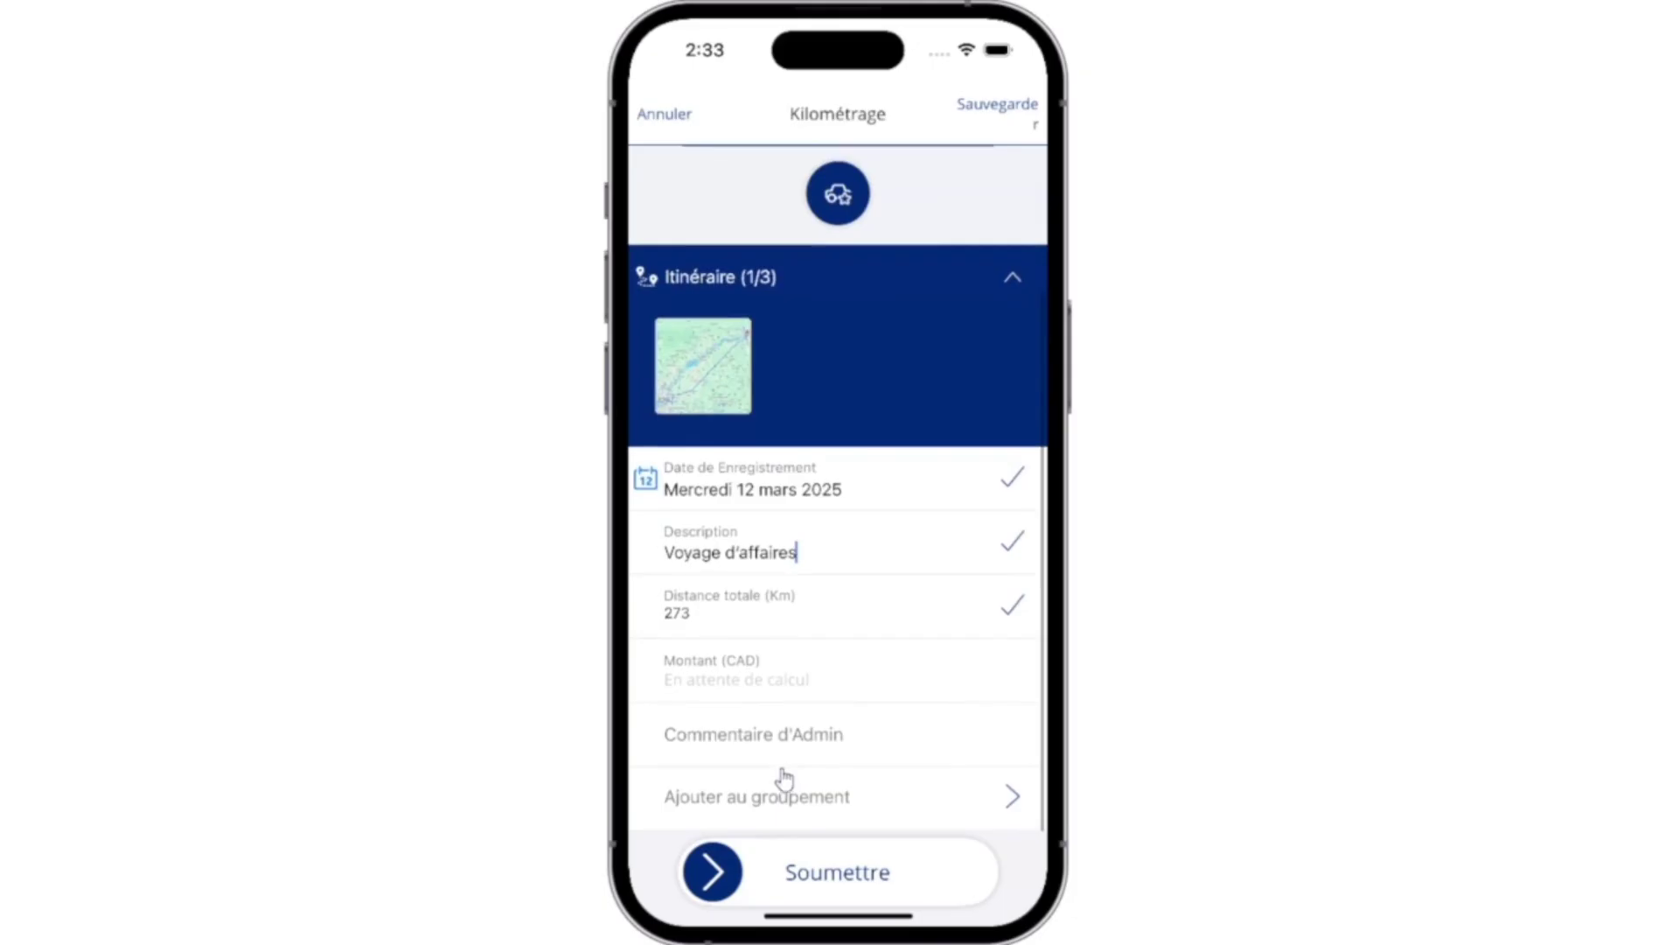
Step: Submit the mileage claim with creation of its return trip, and submit the return claim without any follow-up trip
{"action": "left_click_drag", "start_coordinate": [723, 866], "coordinate": [1008, 884]}
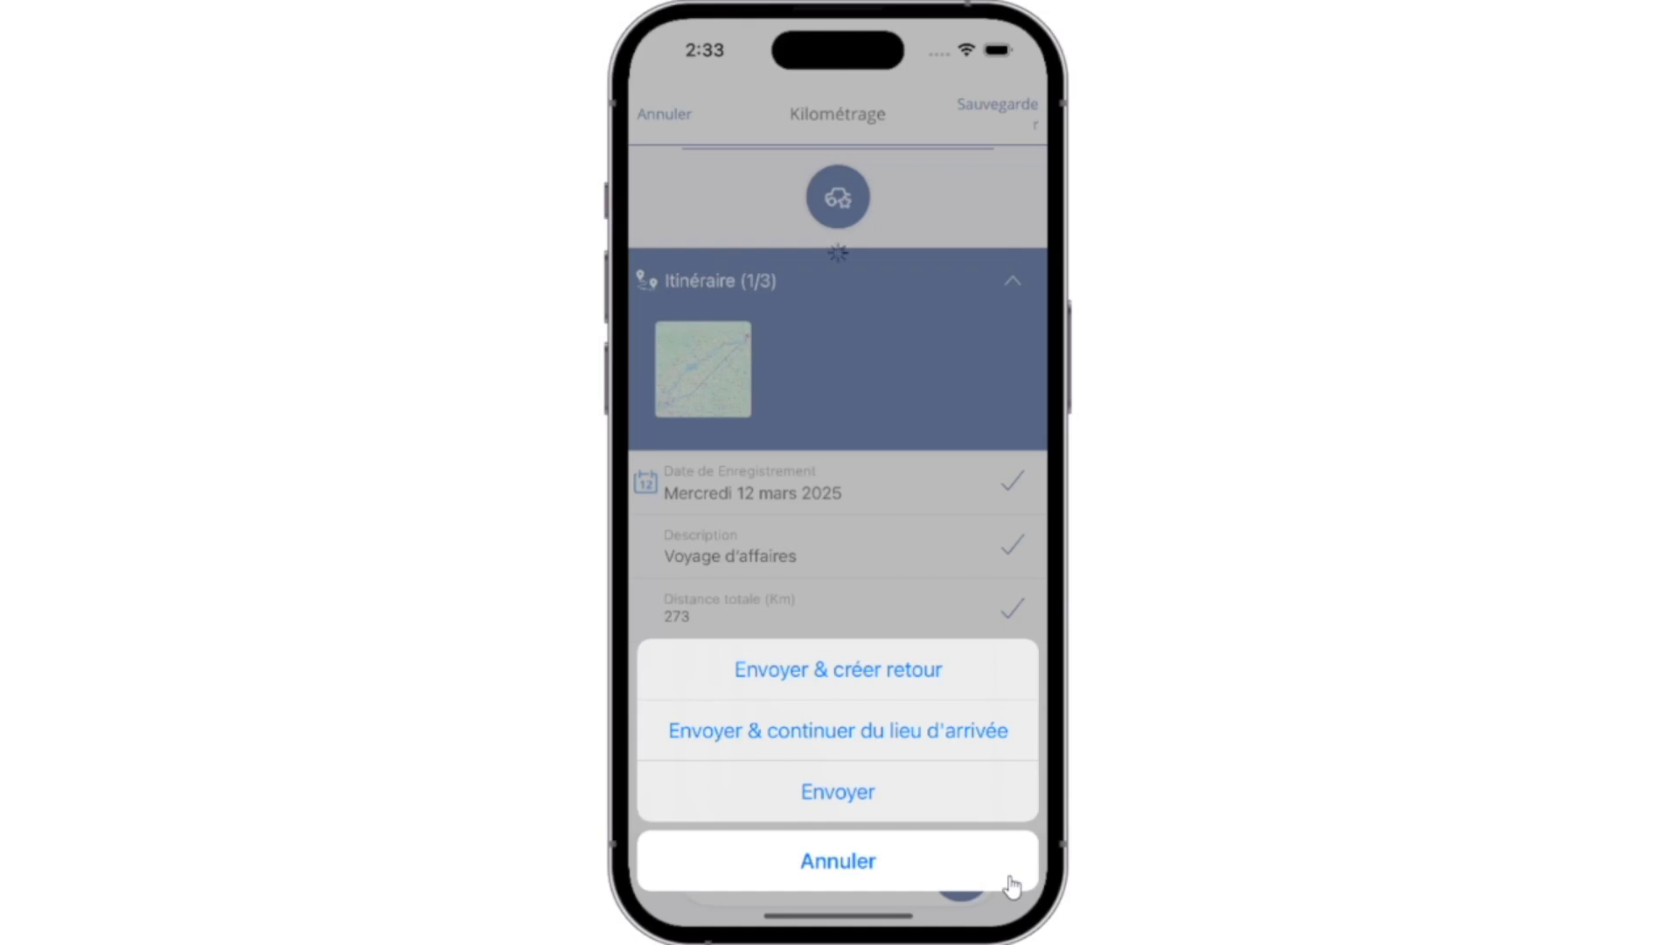
{"action": "left_click", "coordinate": [915, 680]}
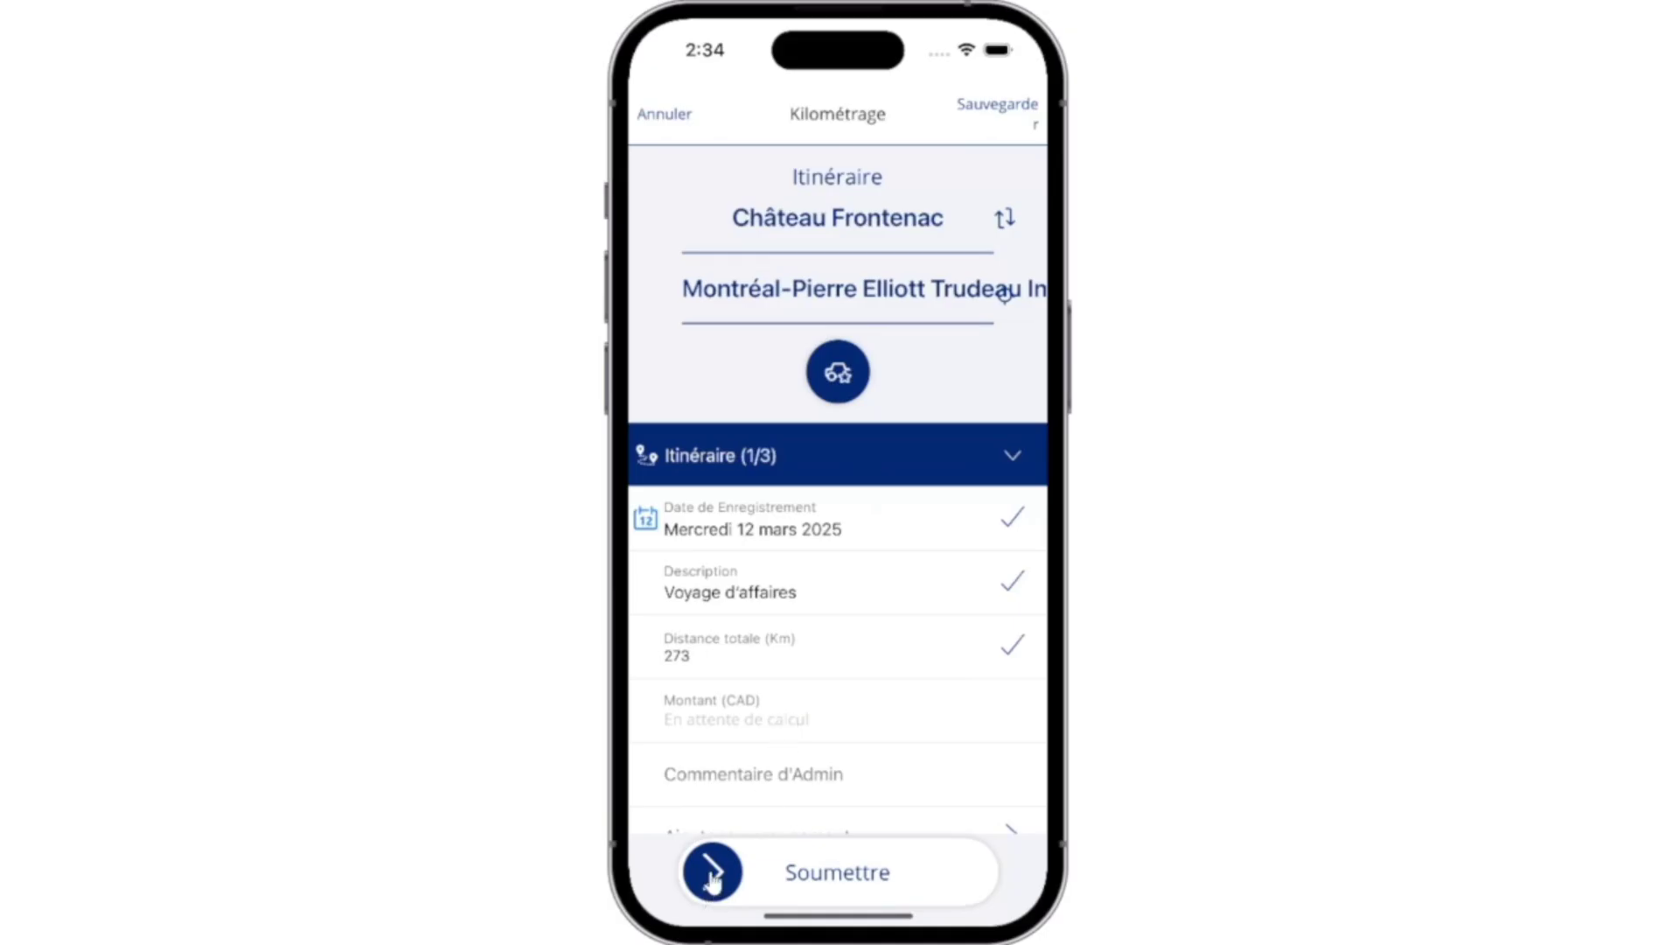
{"action": "left_click_drag", "start_coordinate": [713, 879], "coordinate": [995, 881]}
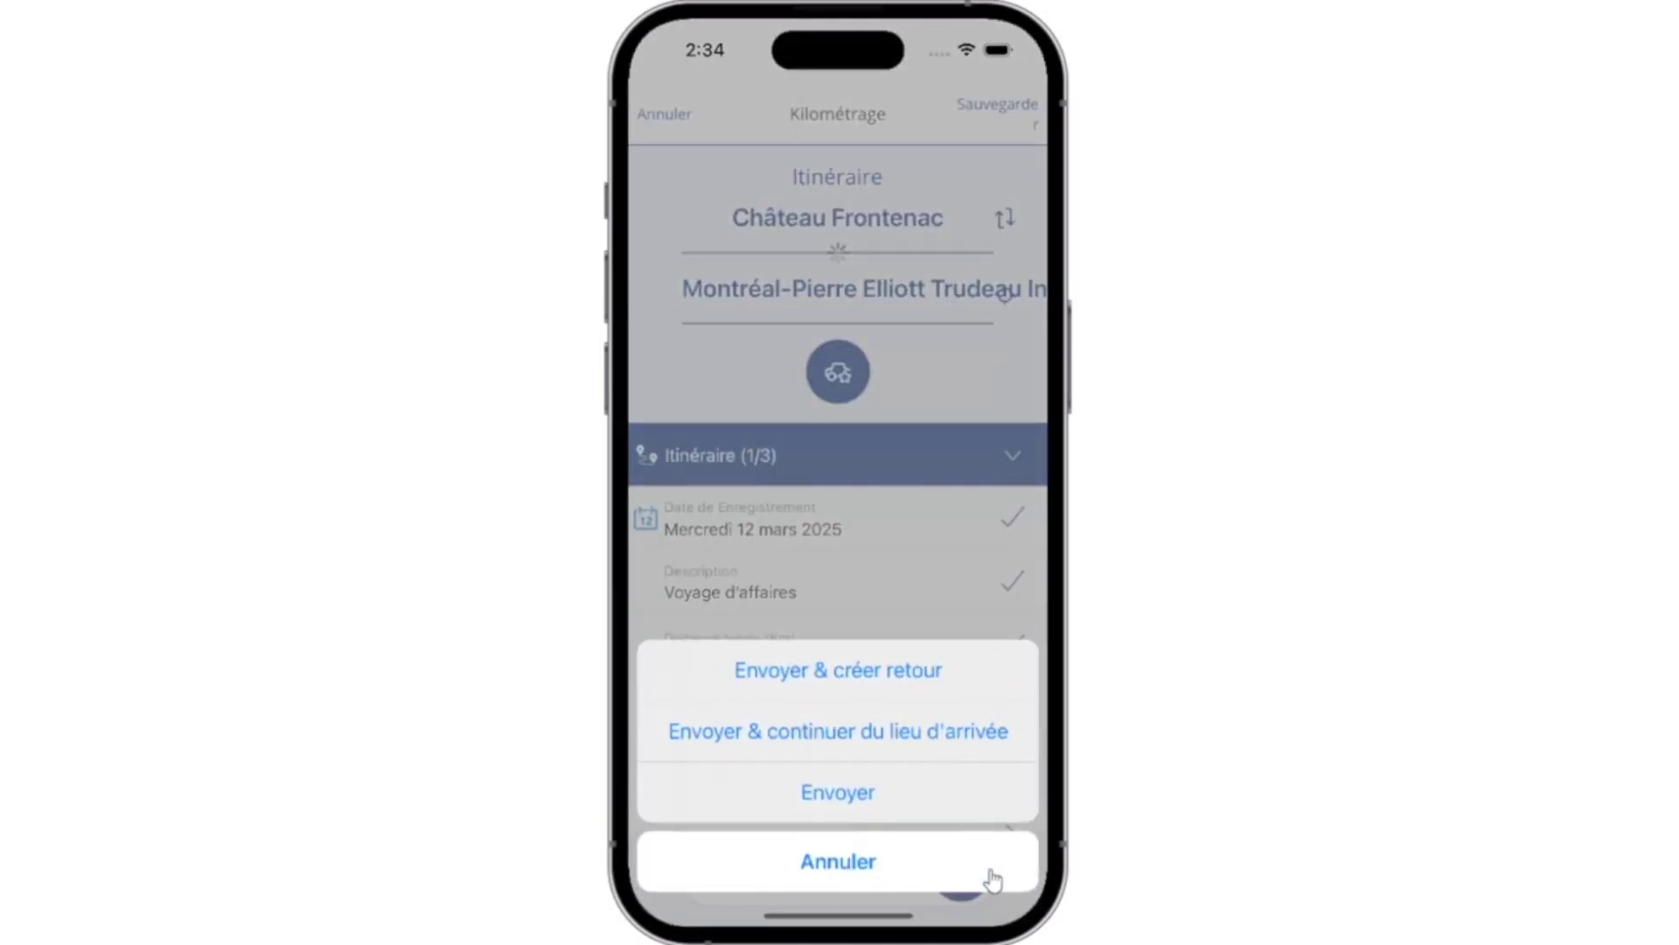
{"action": "left_click", "coordinate": [916, 809]}
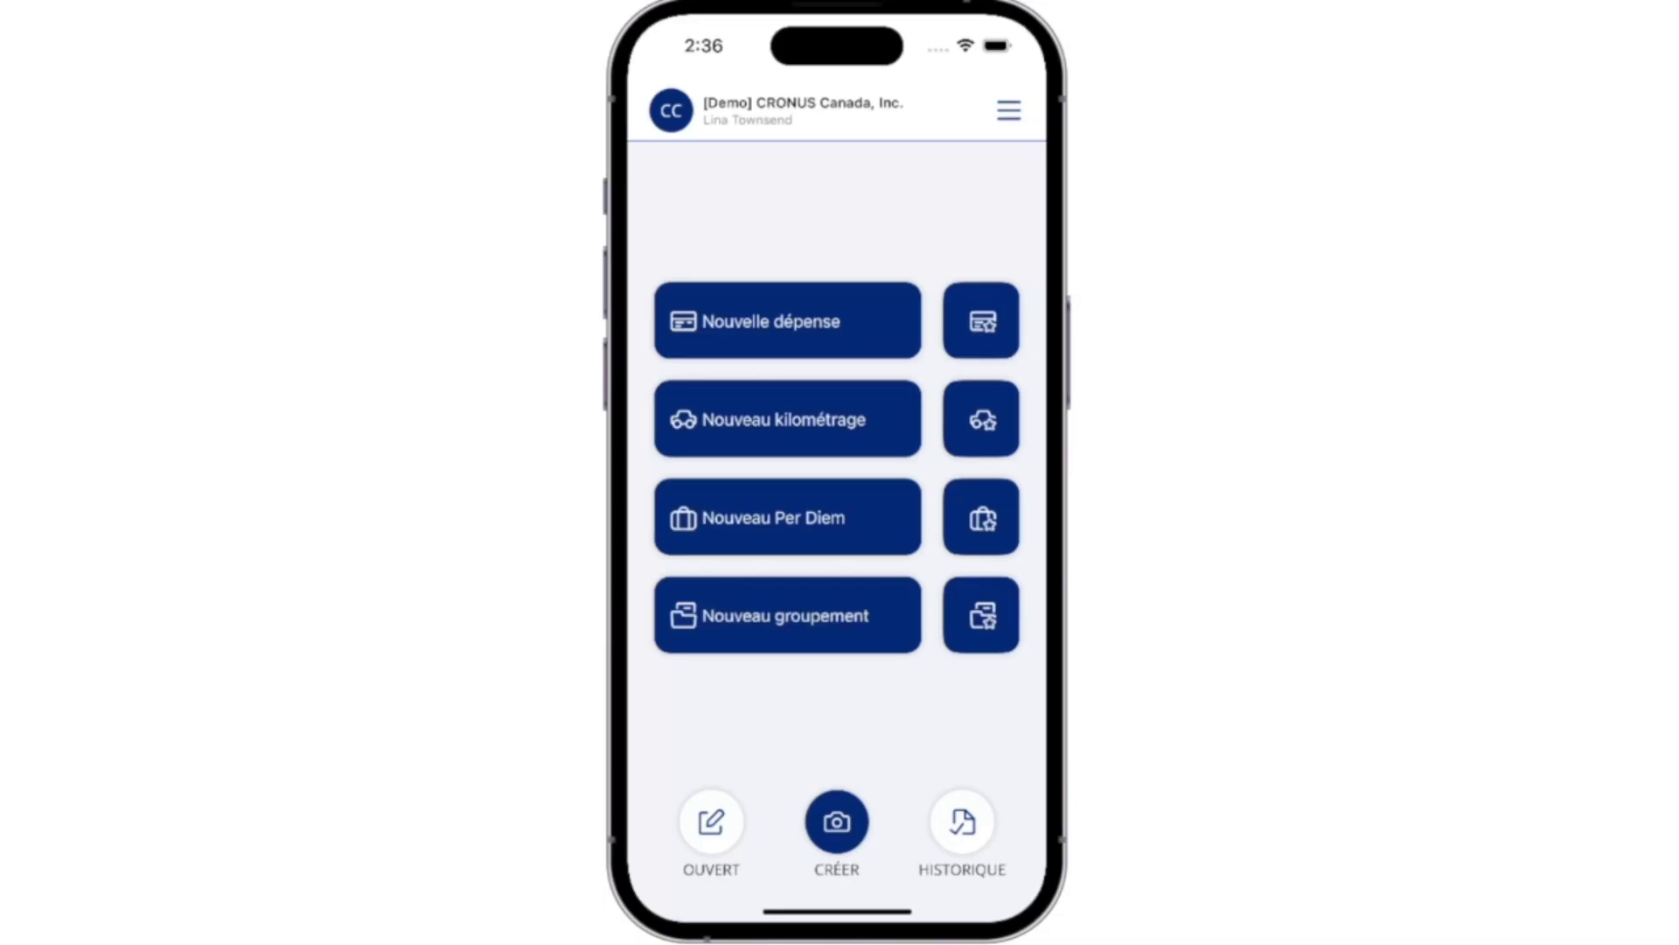
Step: Create a new per diem with its departure set to Monday 10 March 2025 at 09:00
{"action": "left_click", "coordinate": [798, 525]}
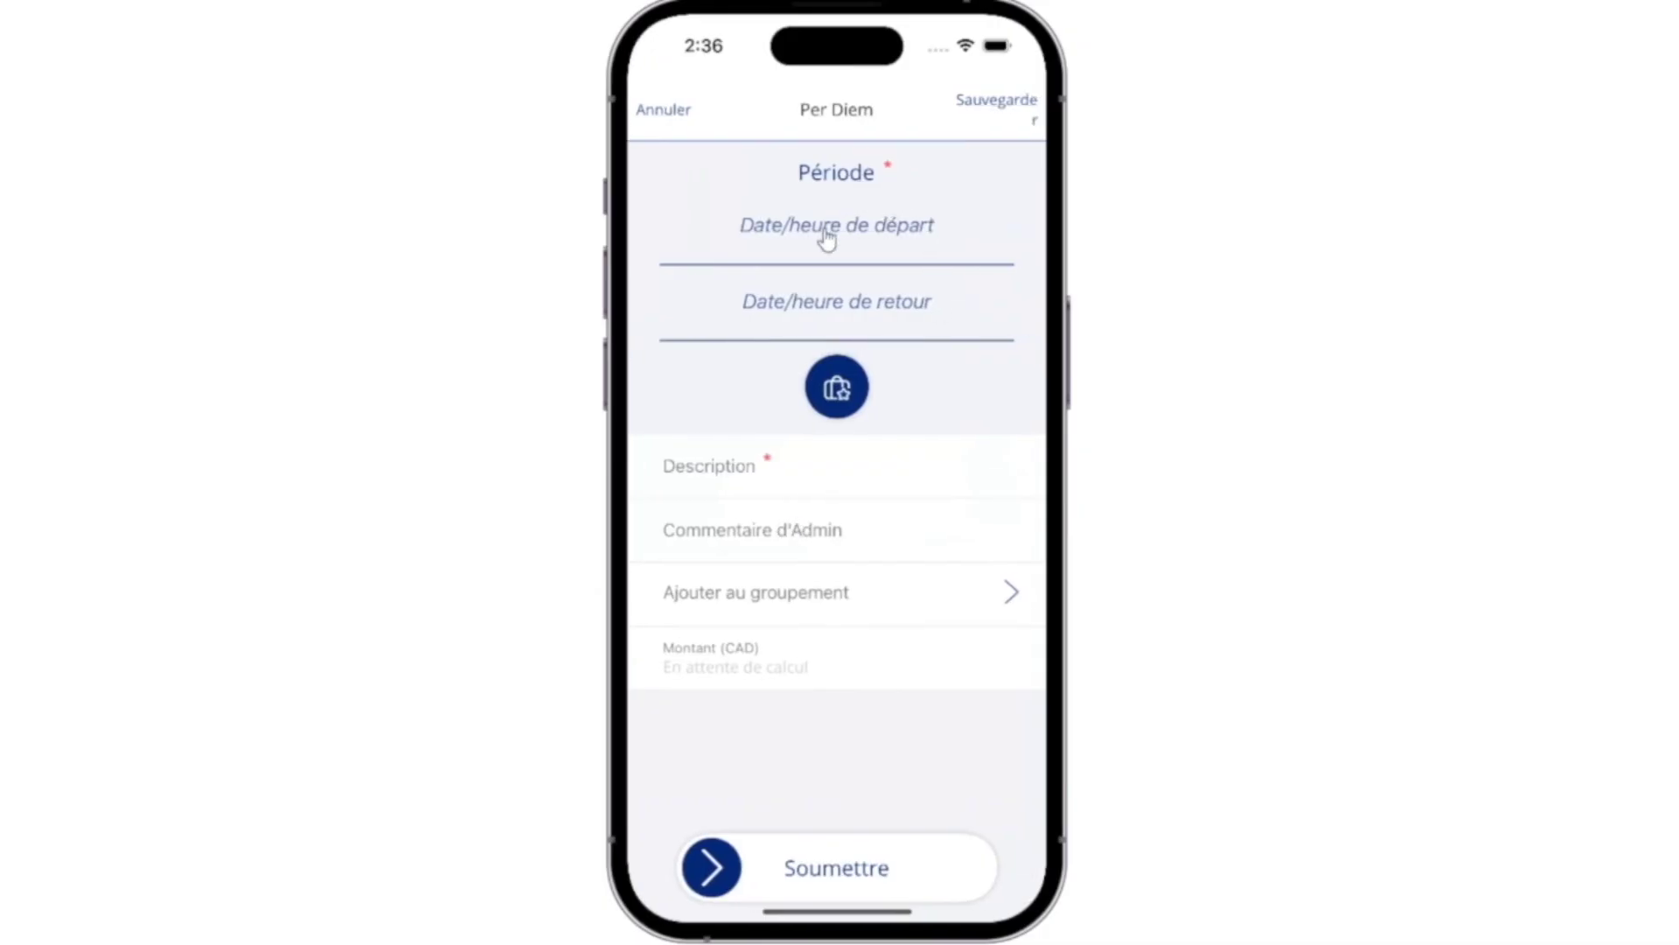
{"action": "left_click", "coordinate": [826, 231]}
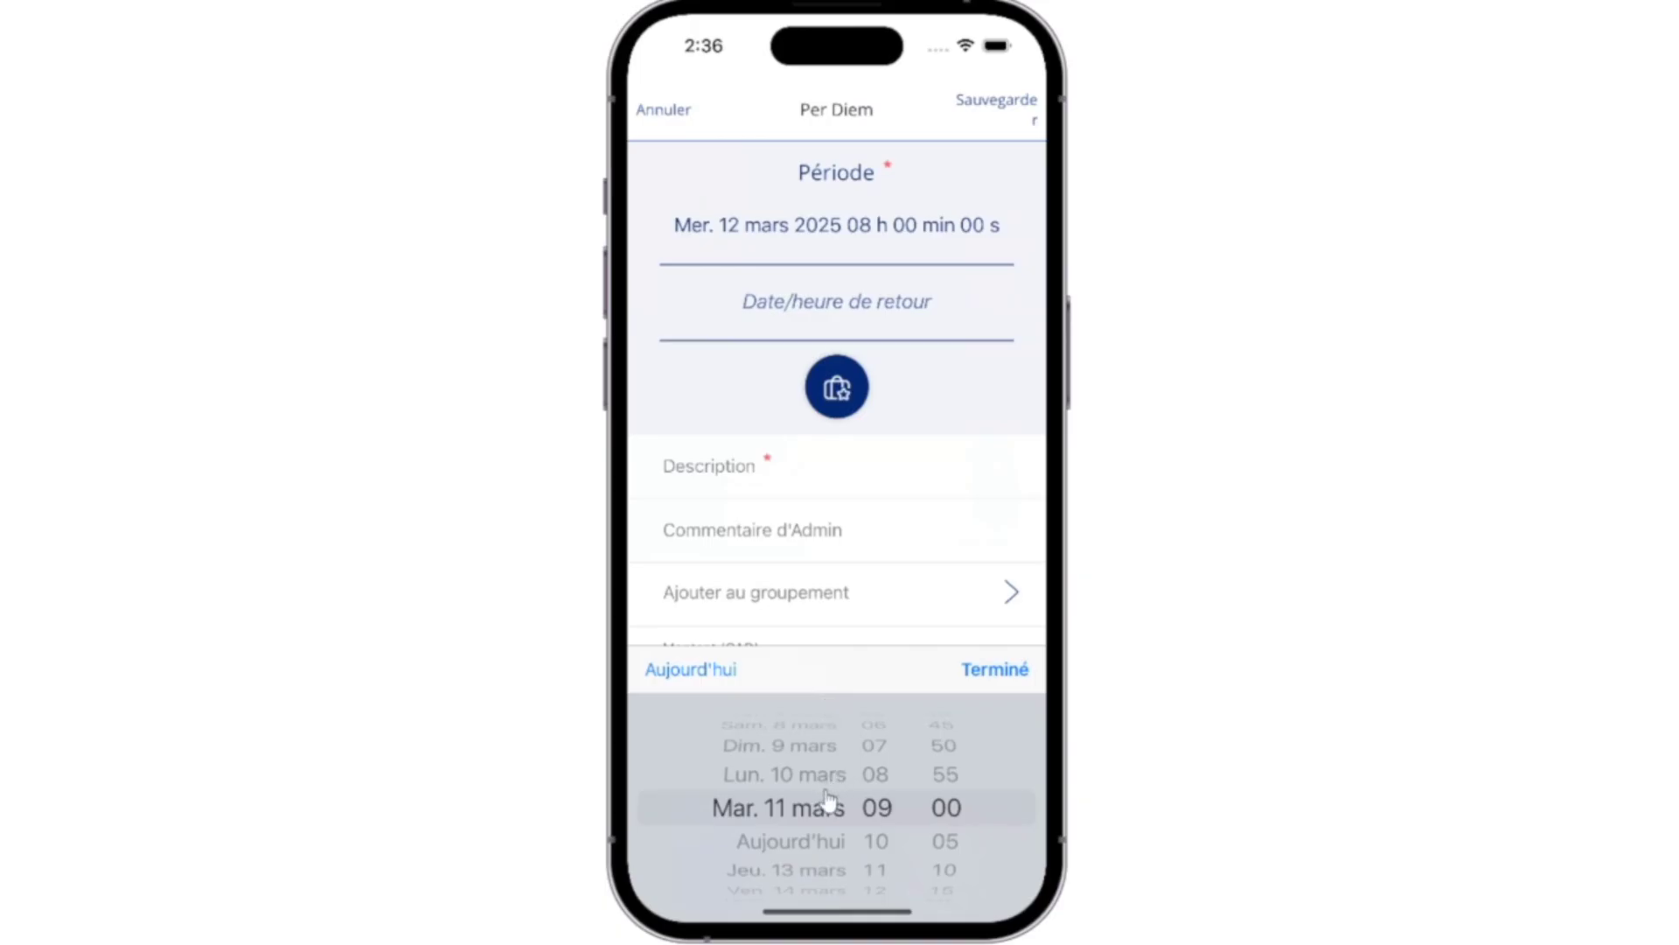
{"action": "left_click", "coordinate": [832, 779]}
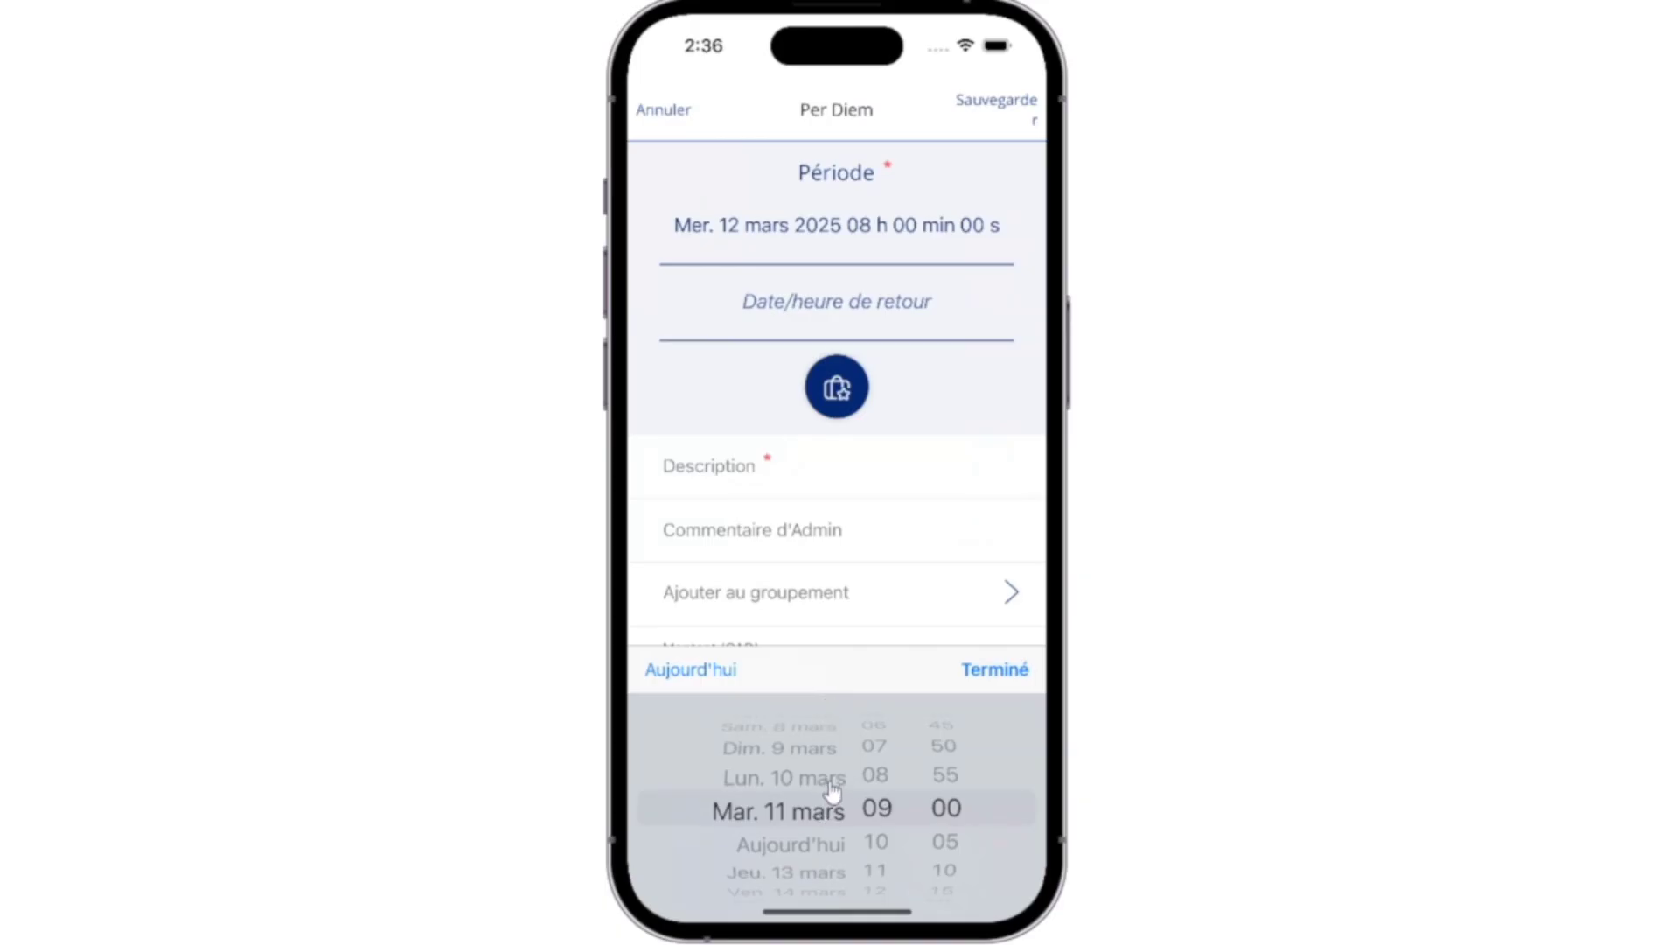
{"action": "left_click", "coordinate": [1012, 673]}
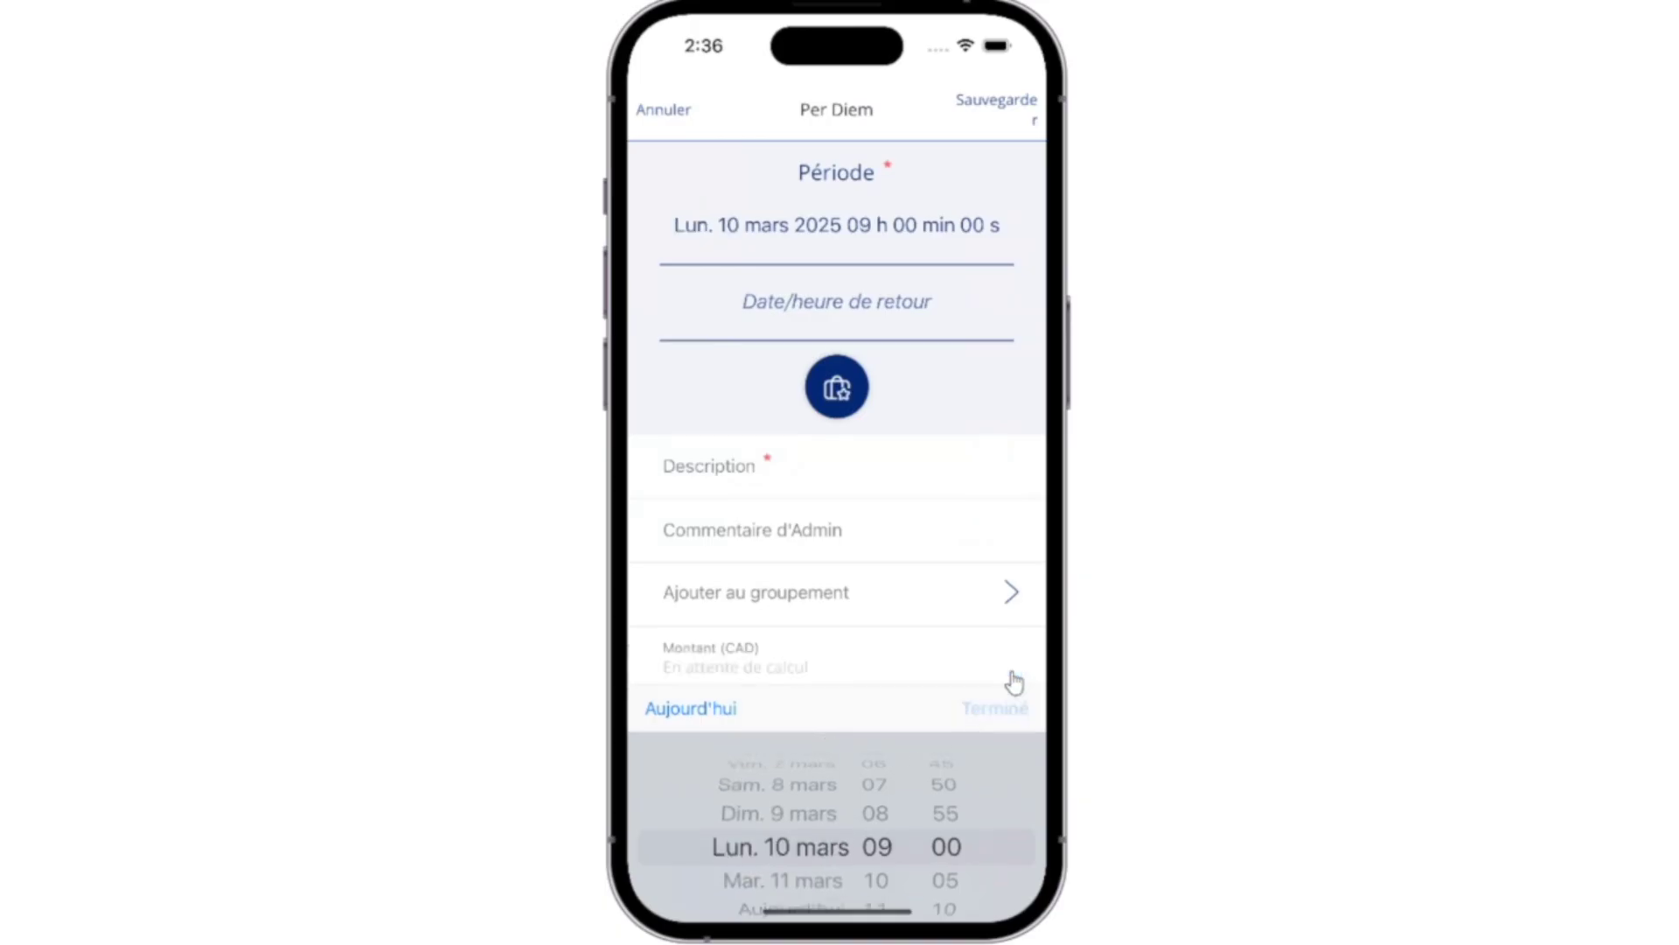
Step: Set the per diem's return to Wednesday 12 March 2025 at 18:00
{"action": "left_click", "coordinate": [827, 320]}
{"action": "left_click", "coordinate": [827, 320]}
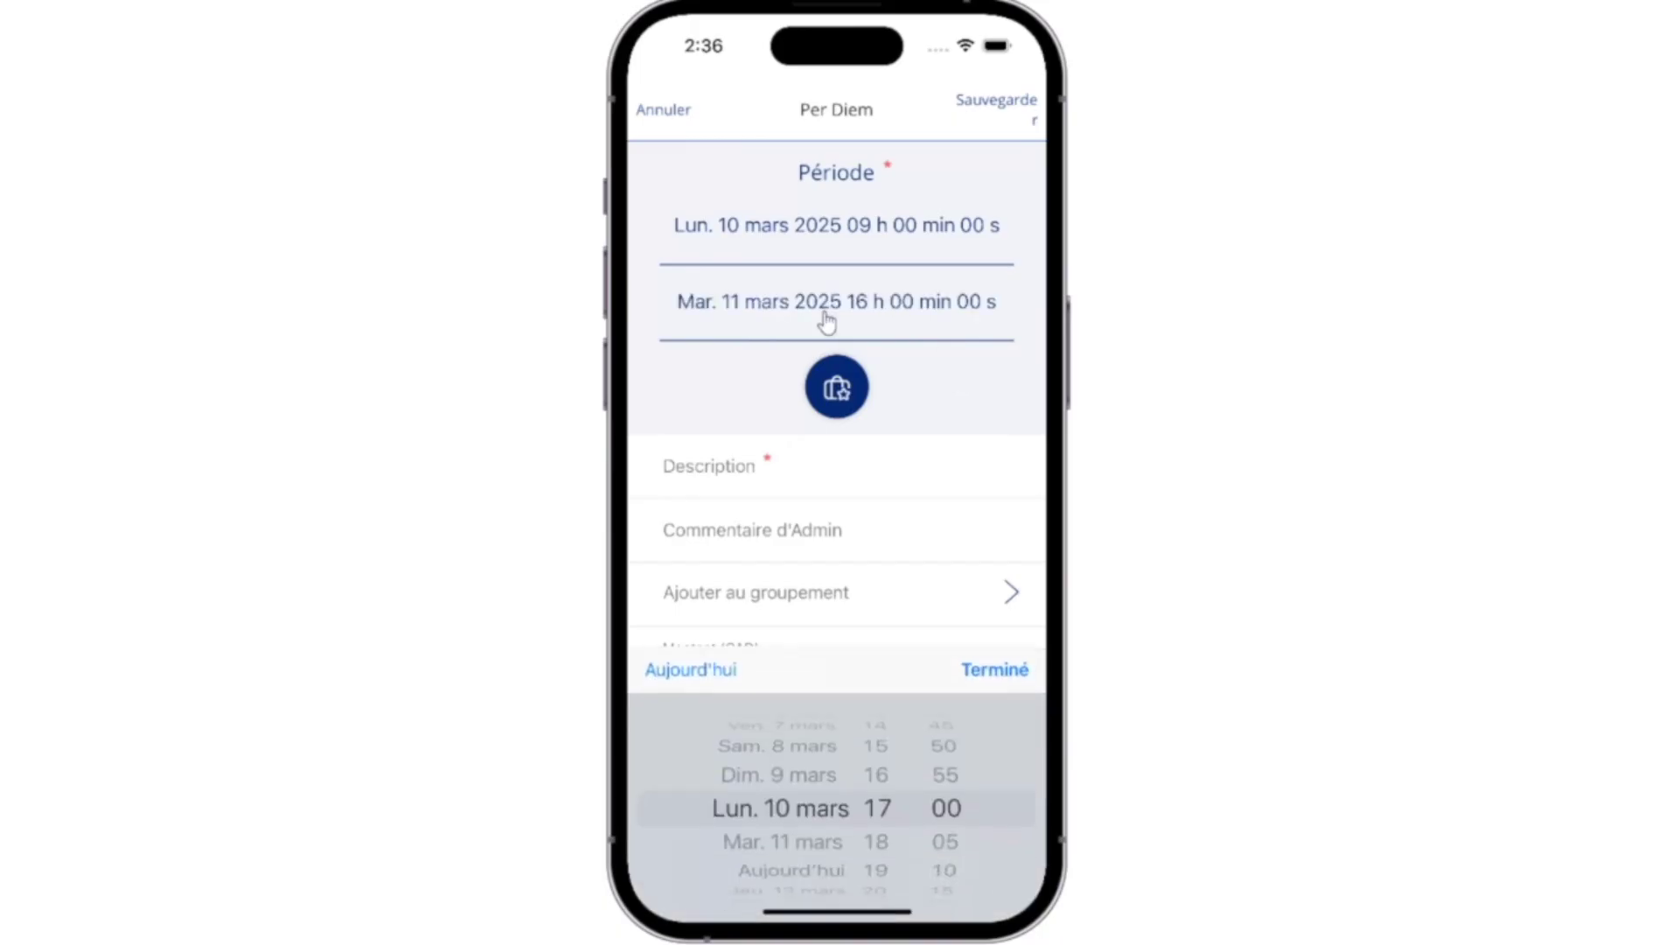
{"action": "left_click", "coordinate": [815, 845]}
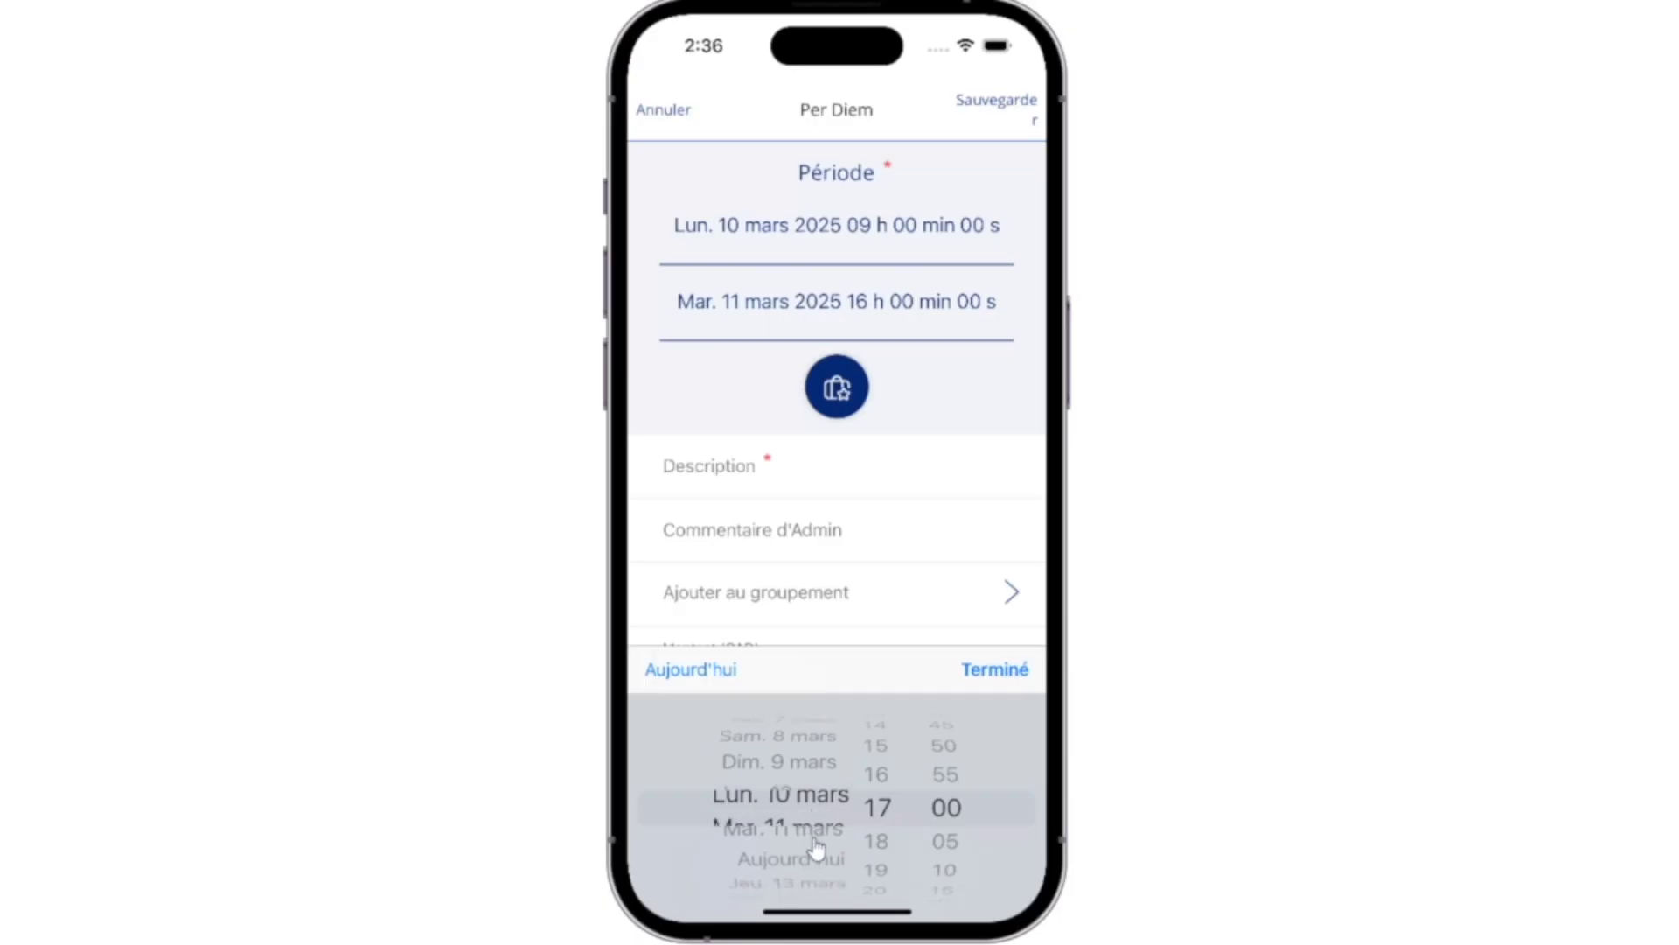
{"action": "left_click", "coordinate": [1011, 672]}
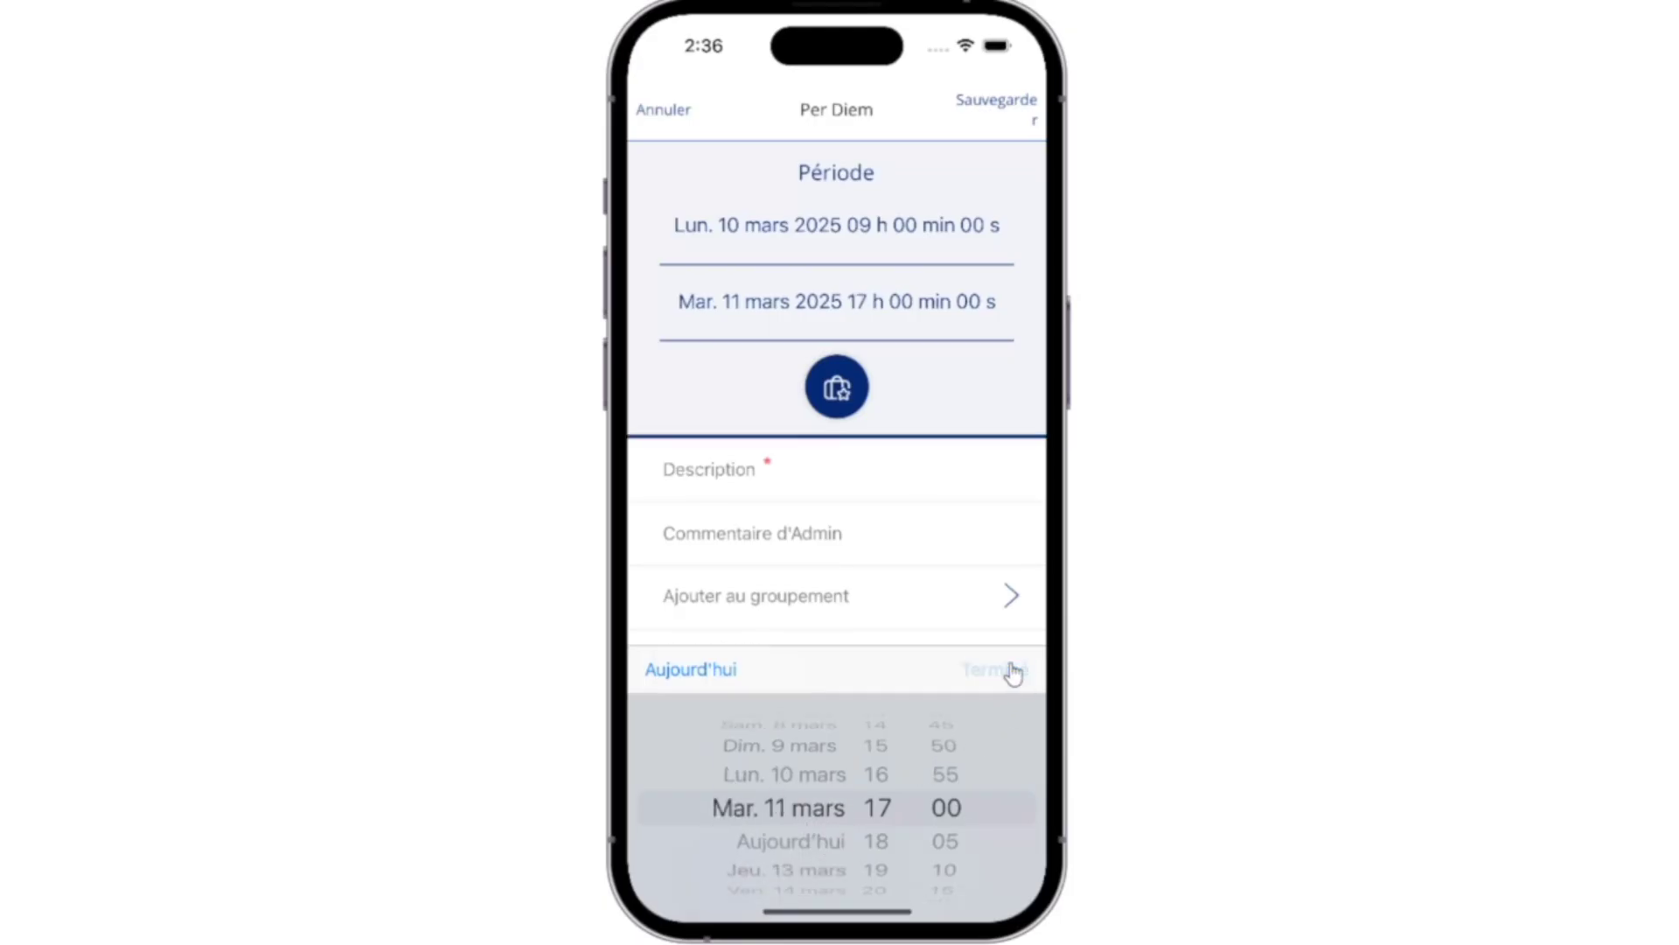
{"action": "left_click", "coordinate": [813, 350]}
{"action": "left_click", "coordinate": [816, 842]}
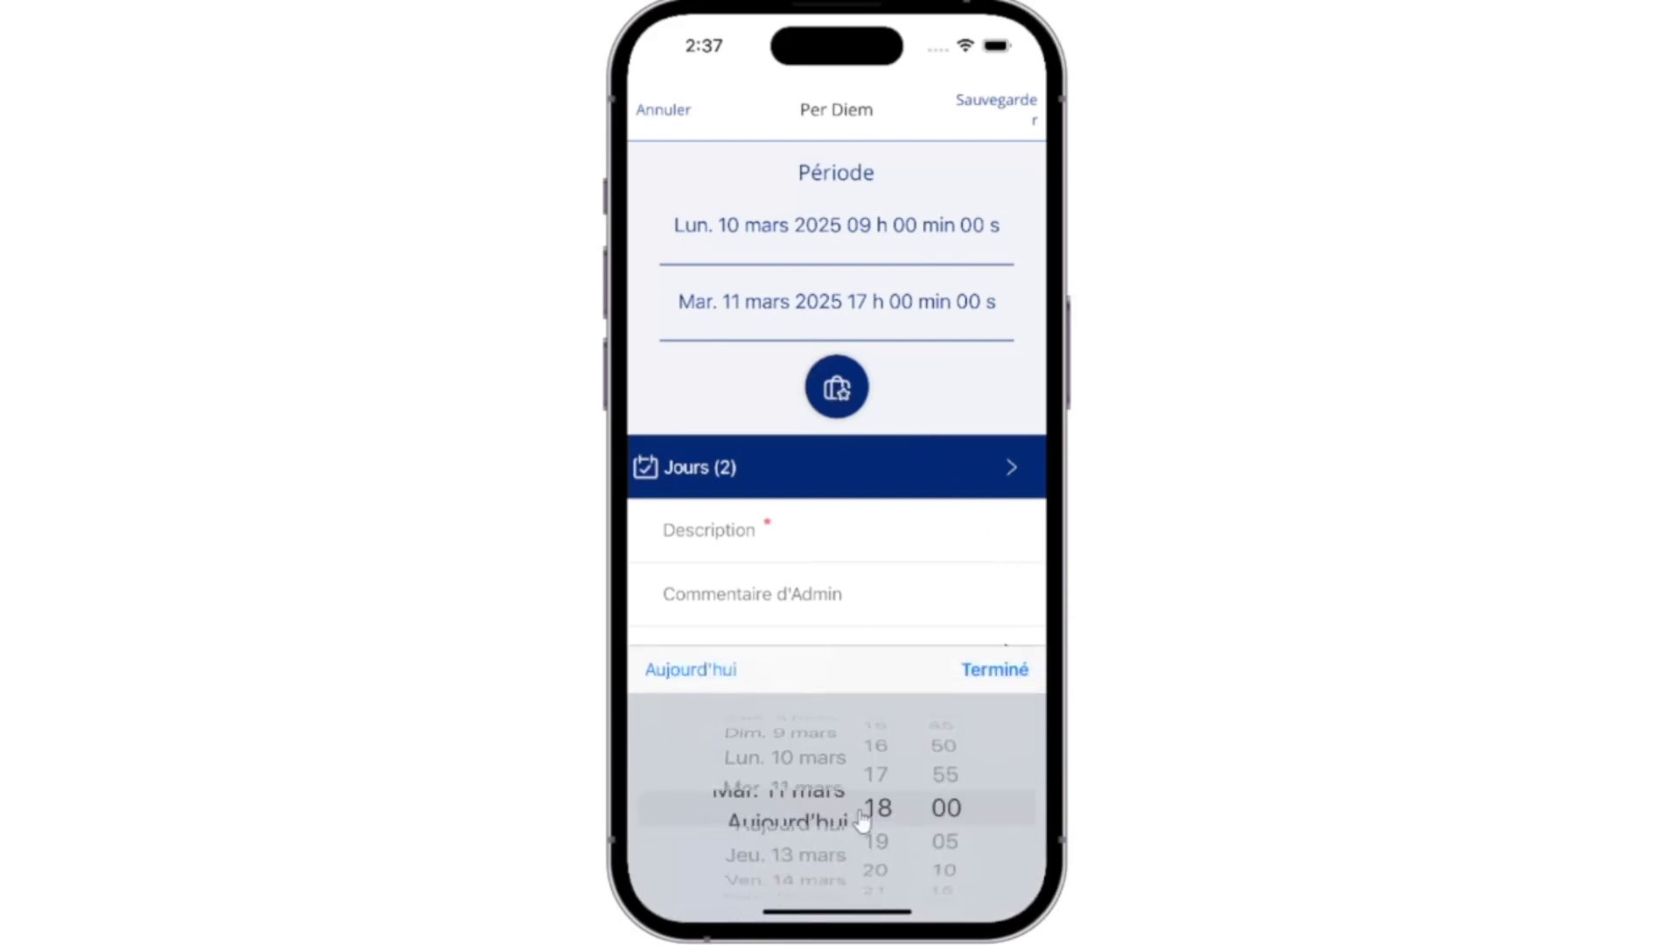
{"action": "left_click", "coordinate": [990, 681]}
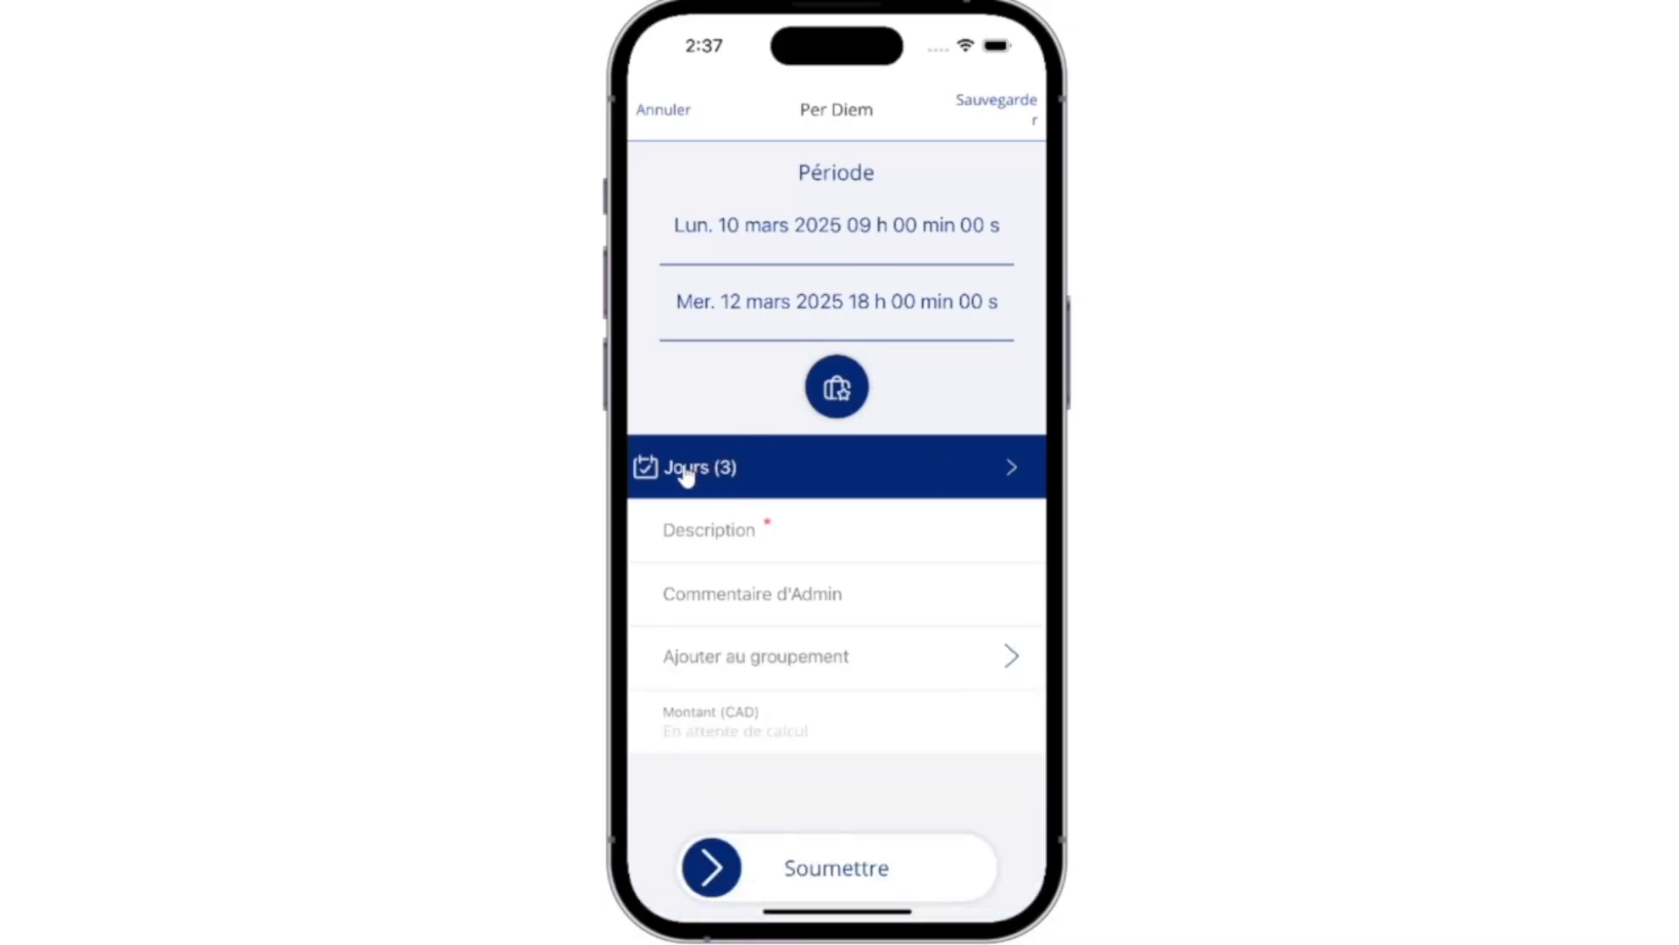
Step: In Monday 10 March's per diem details, try the lodging allowance, enable Déjeuner and Dîner, and save the day
{"action": "left_click", "coordinate": [980, 473]}
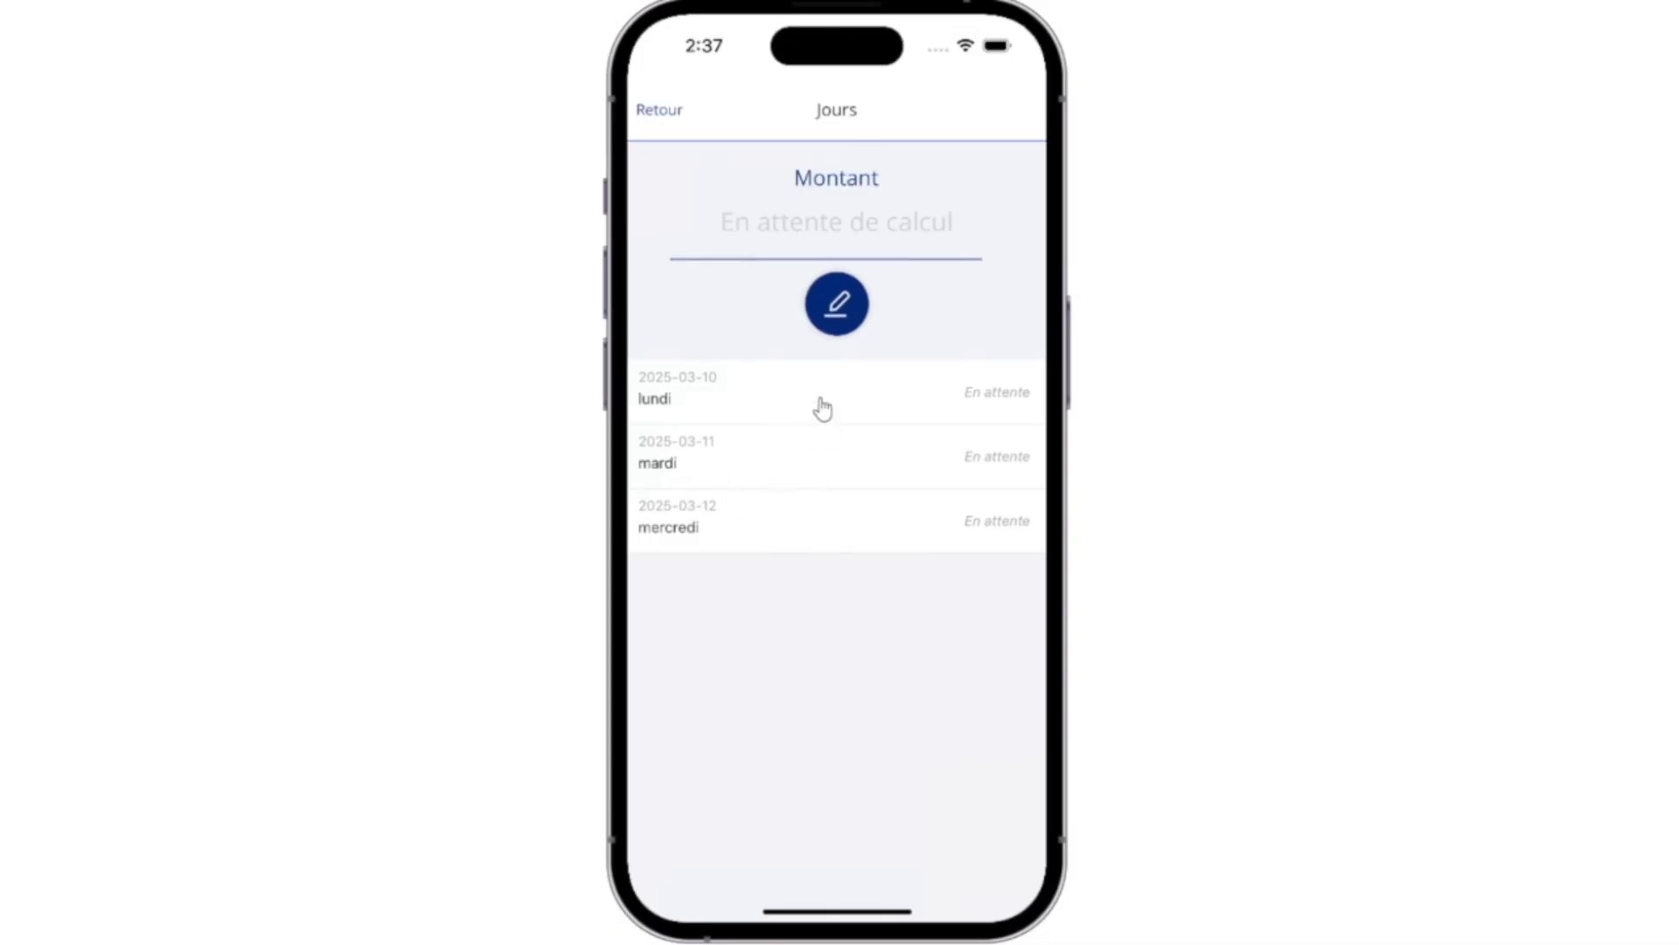
{"action": "left_click", "coordinate": [770, 406]}
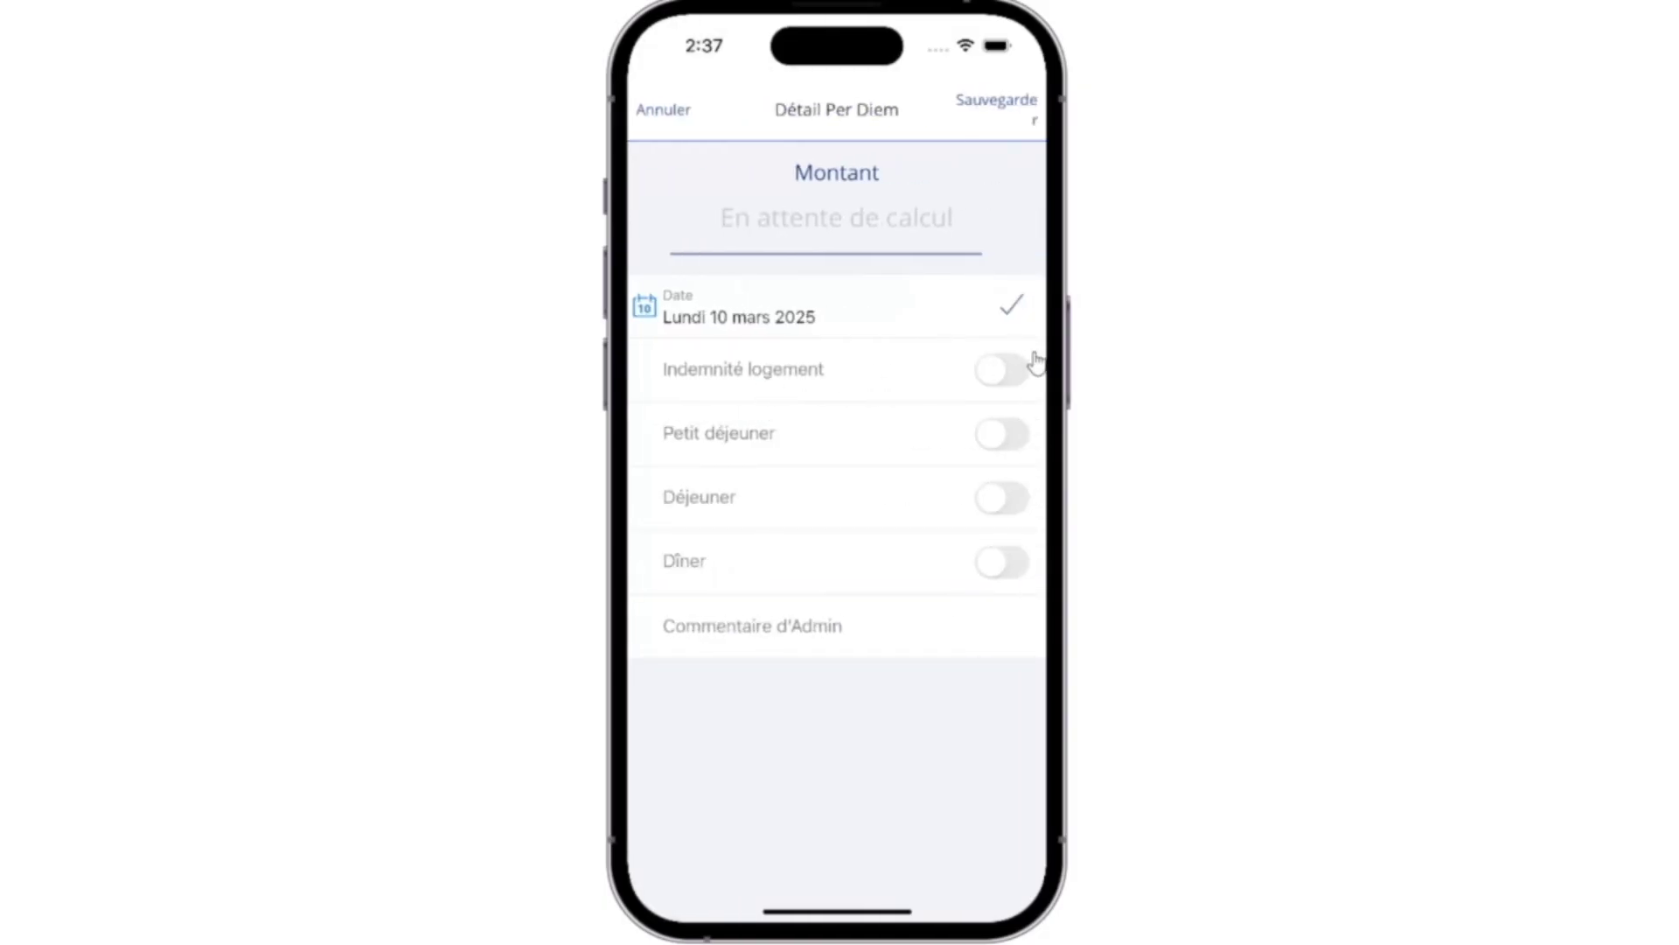
{"action": "left_click", "coordinate": [1012, 375]}
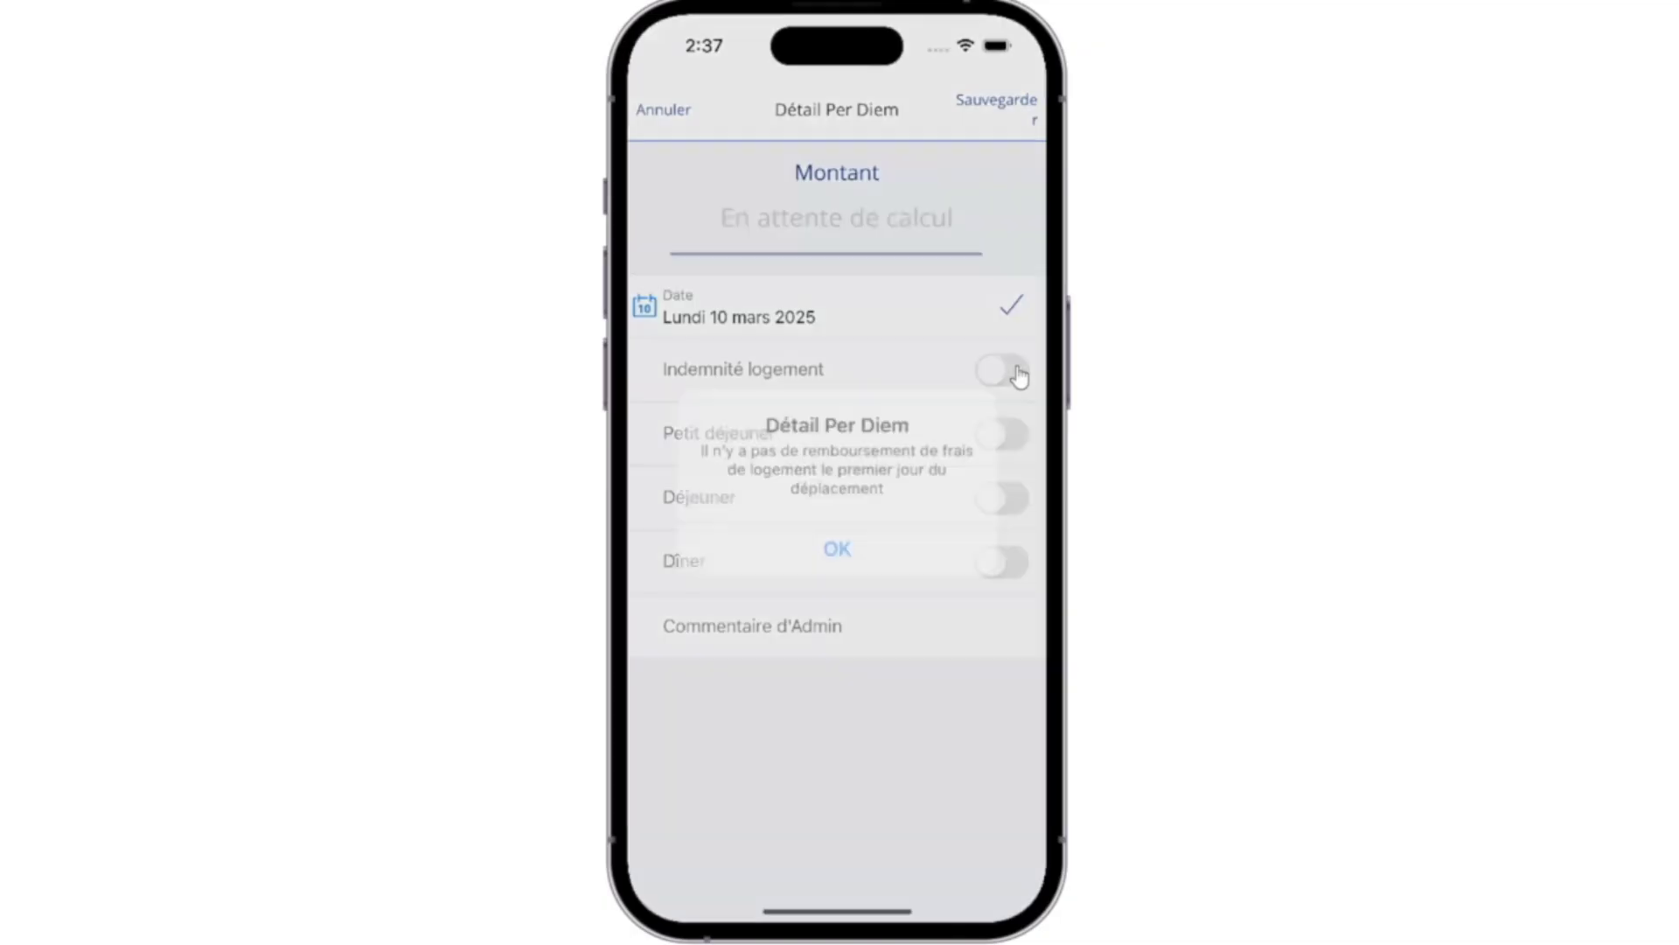
{"action": "left_click", "coordinate": [901, 536]}
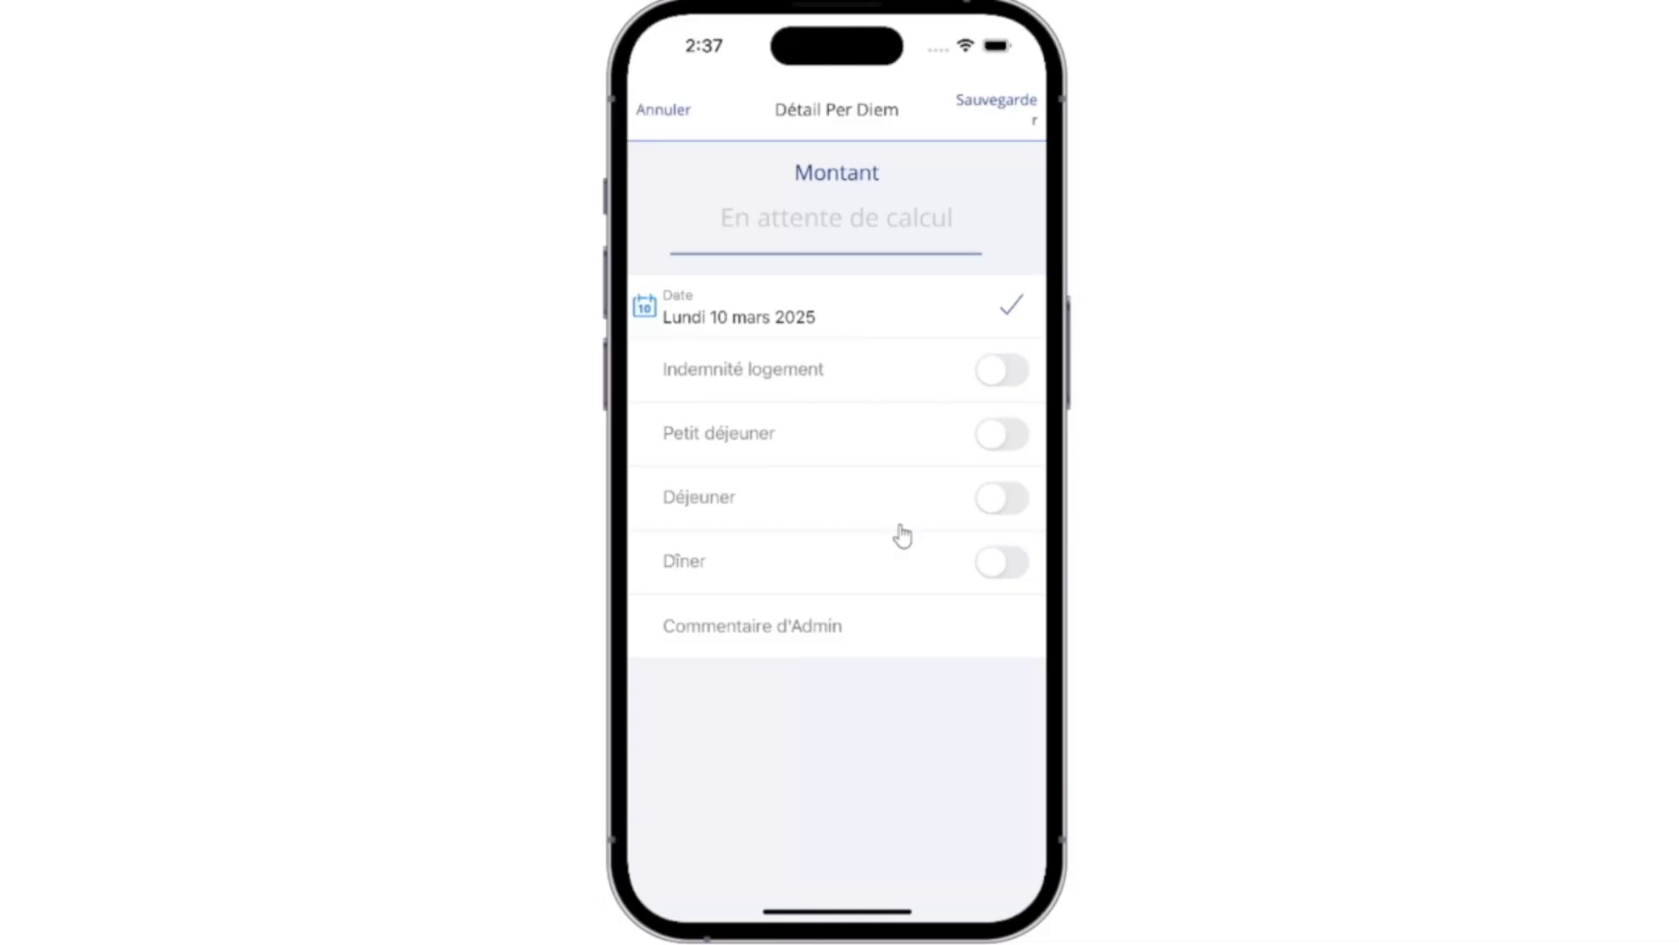
{"action": "left_click", "coordinate": [1013, 501]}
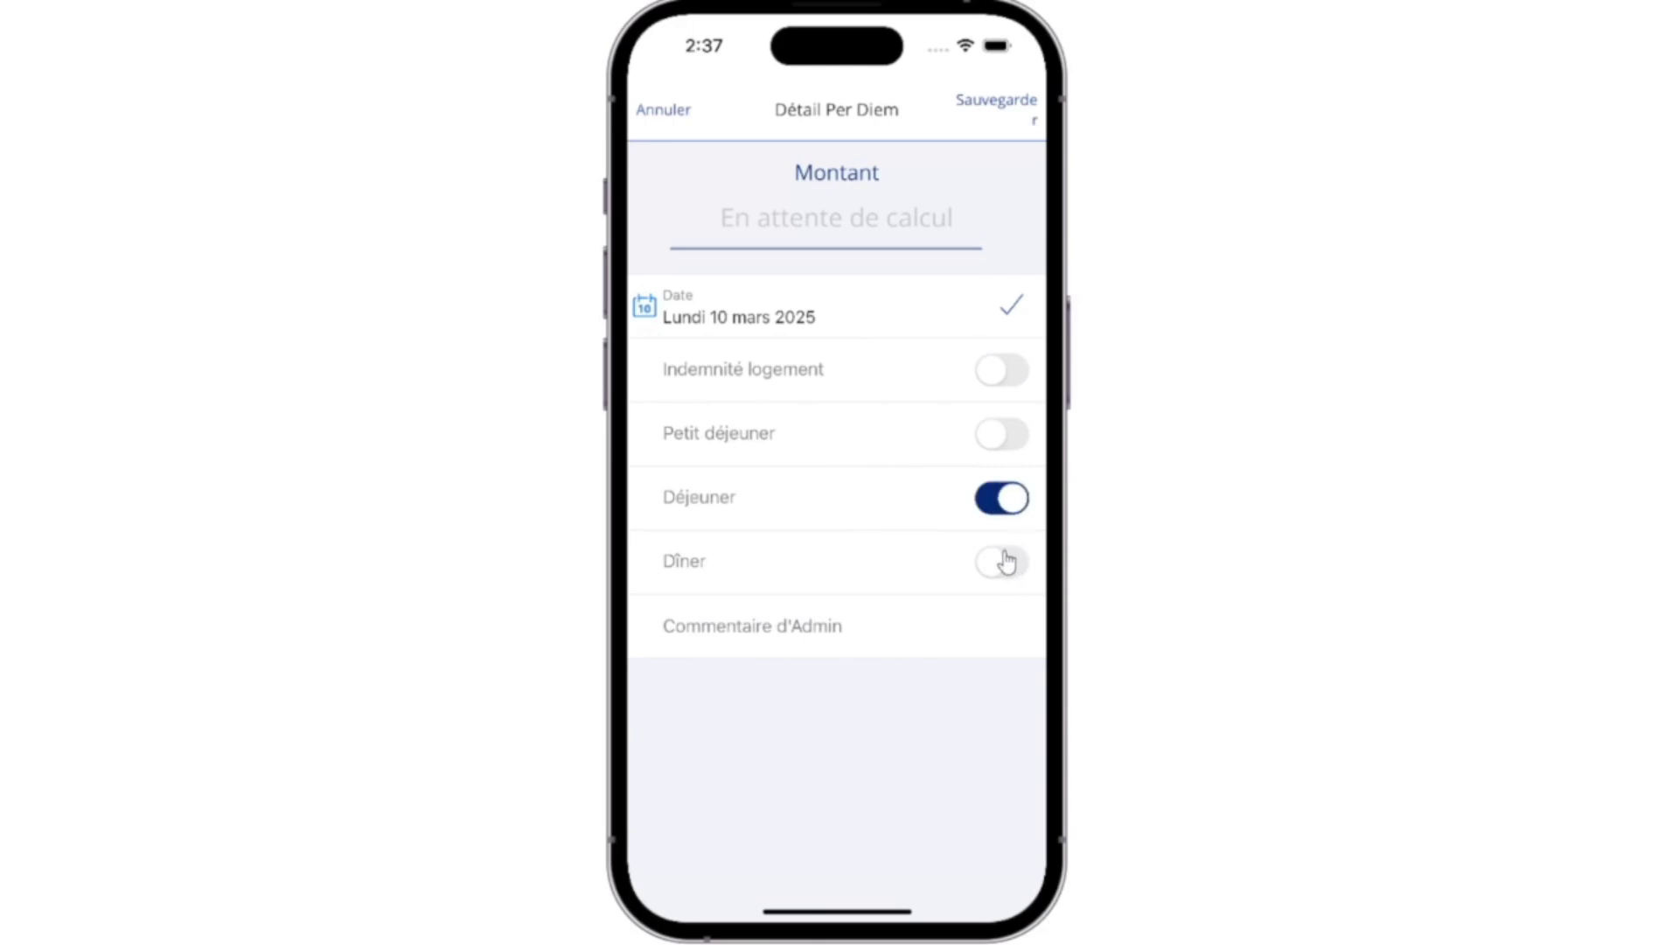
{"action": "left_click", "coordinate": [1005, 558]}
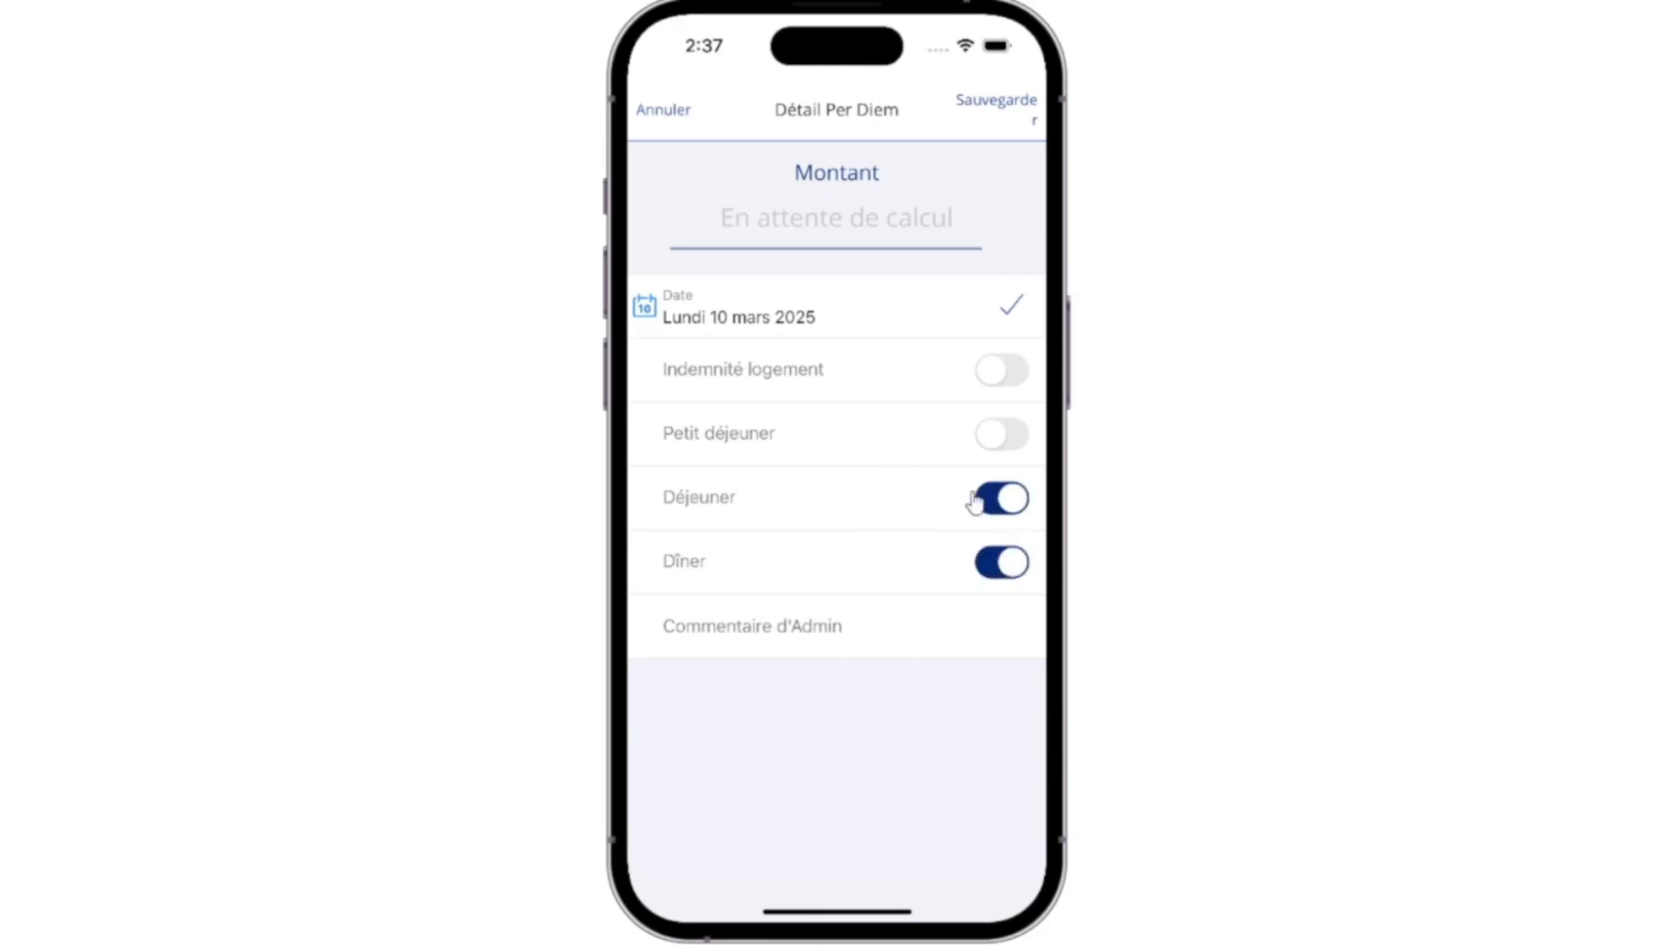
{"action": "left_click", "coordinate": [1022, 117]}
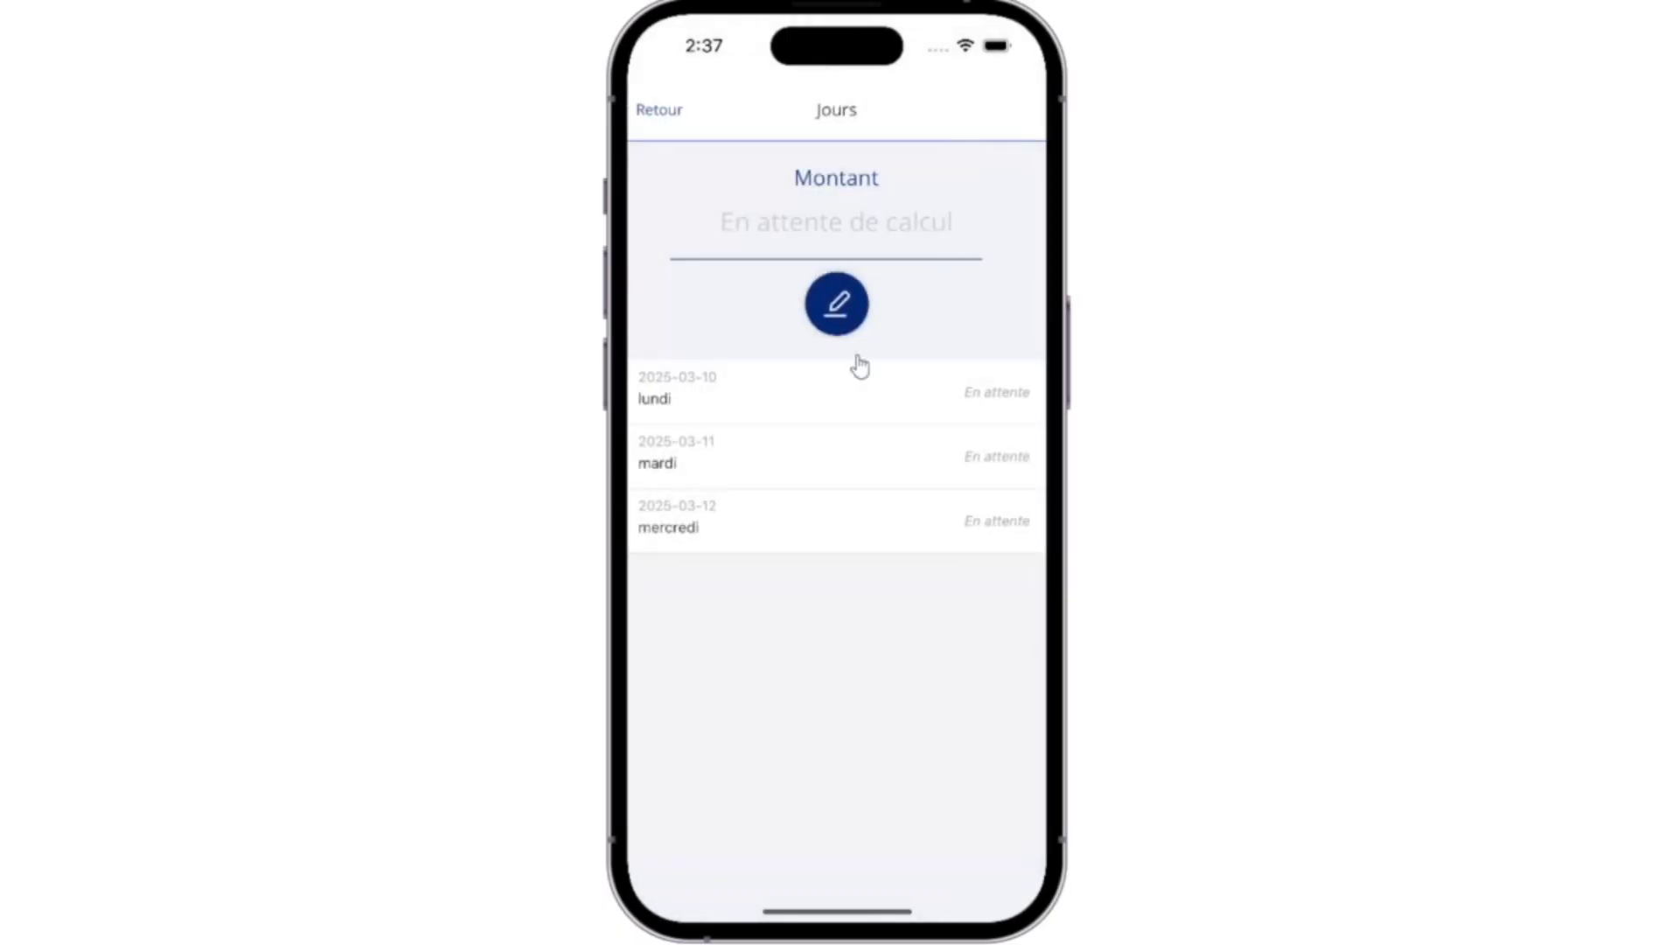
Step: For Tuesday 11 March, enable Indemnité logement, Petit déjeuner, Déjeuner and Dîner, and save the day's details
{"action": "left_click", "coordinate": [795, 475]}
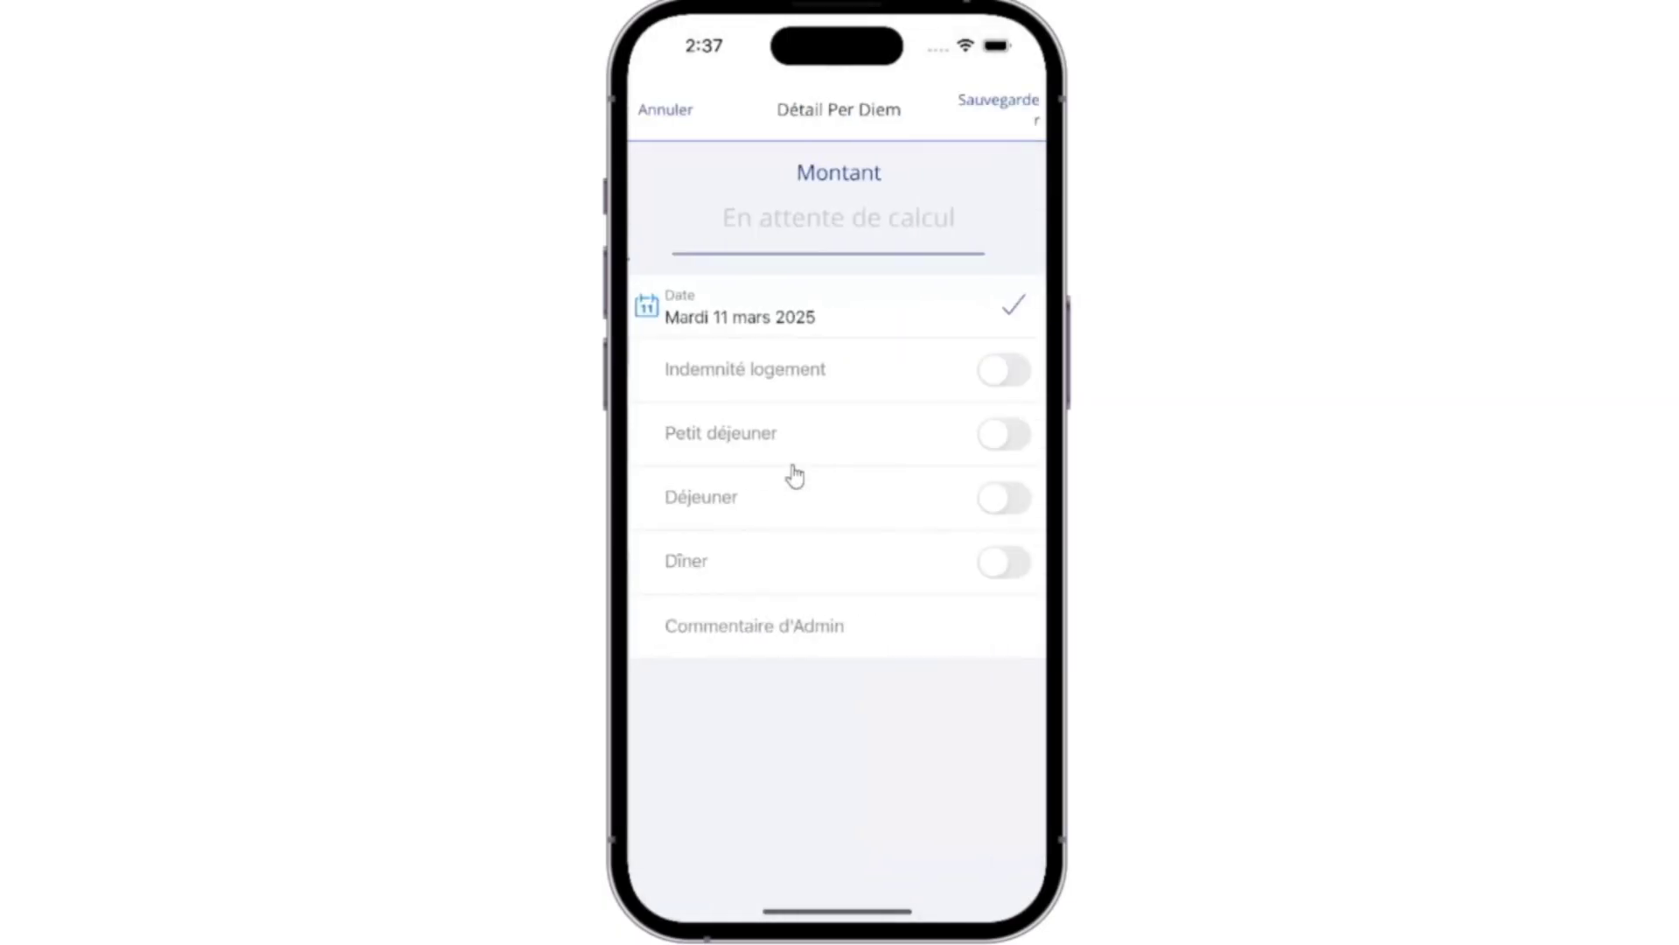
{"action": "left_click", "coordinate": [1010, 377]}
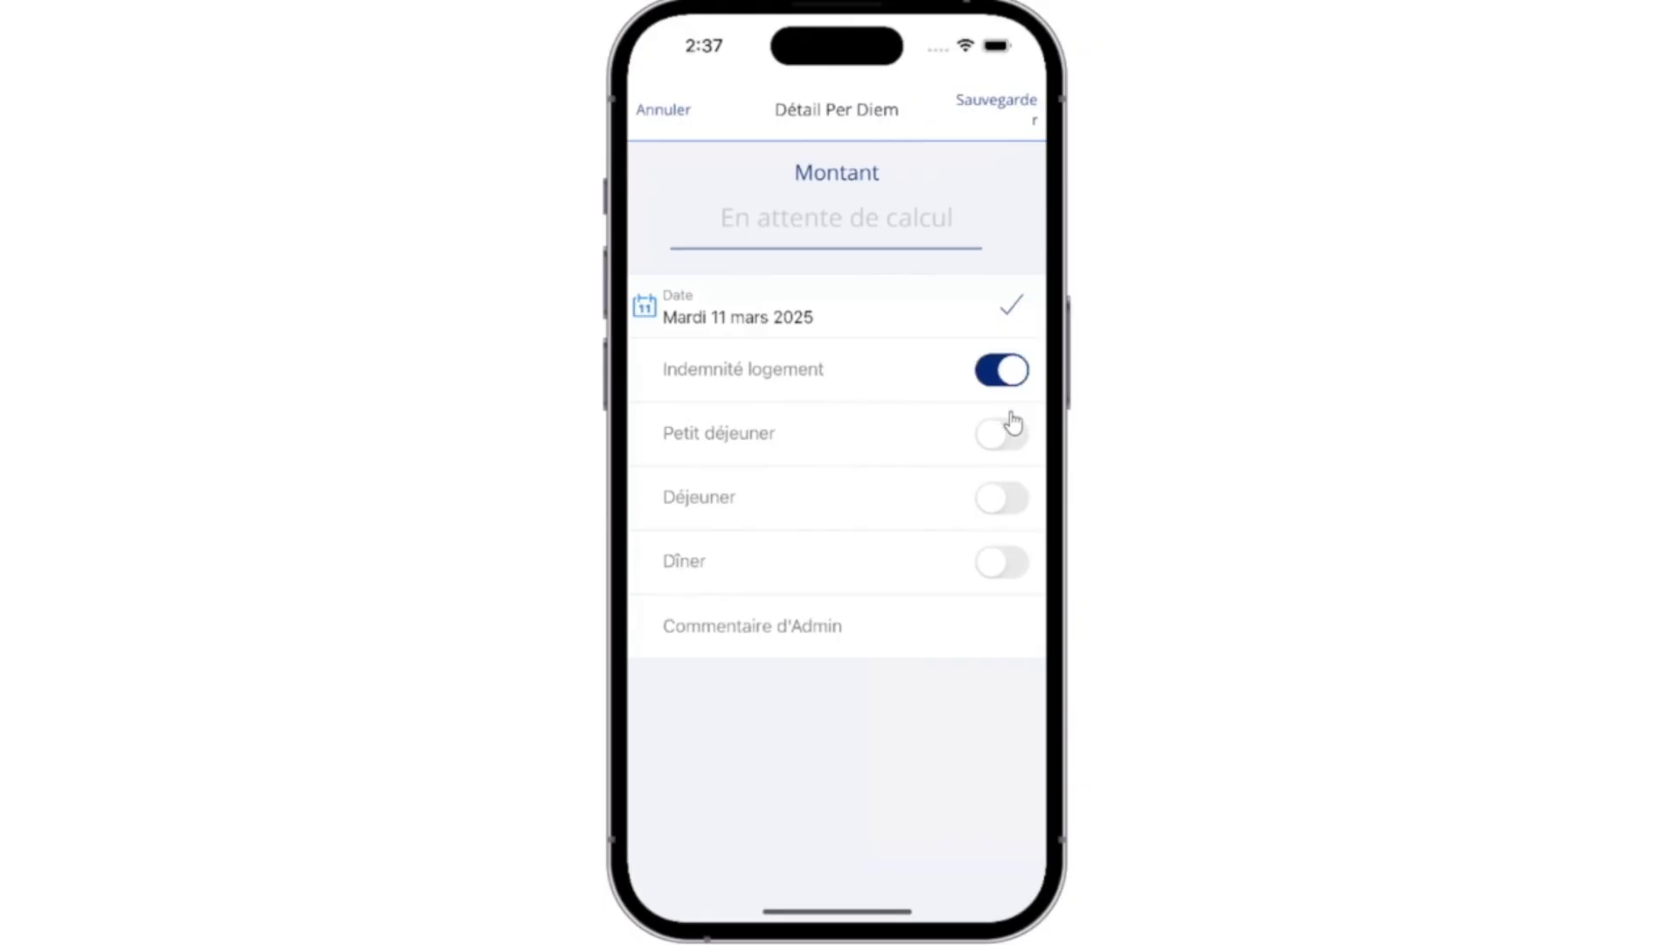
{"action": "left_click", "coordinate": [1000, 442]}
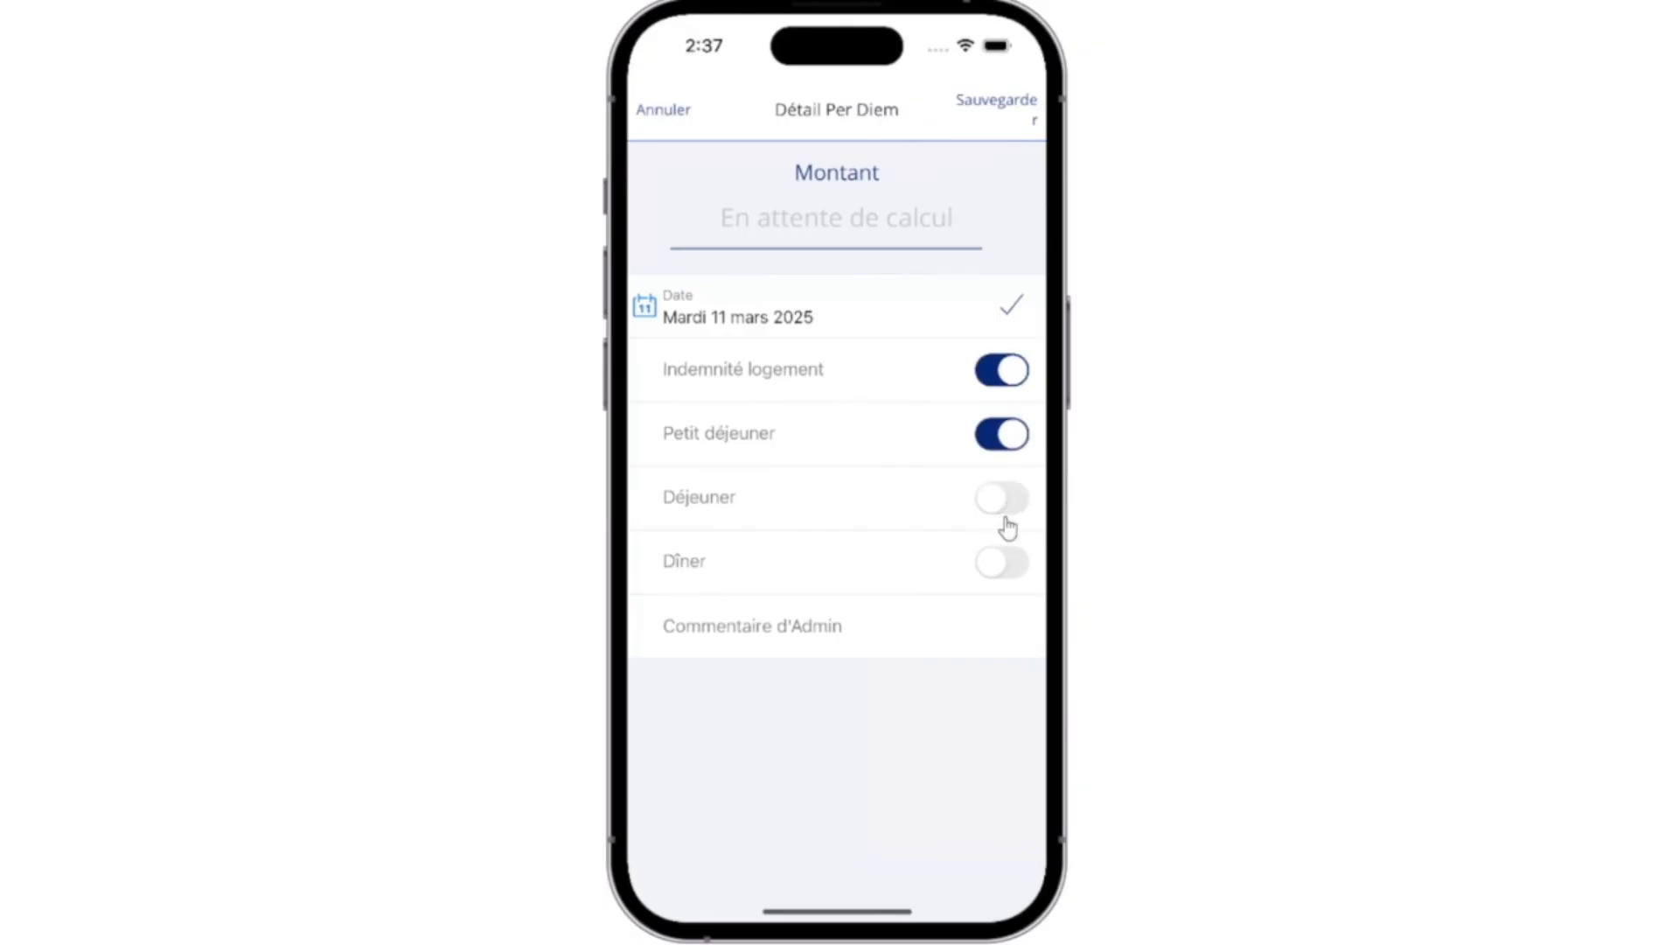
{"action": "left_click", "coordinate": [1004, 508]}
{"action": "left_click", "coordinate": [1005, 564]}
{"action": "left_click", "coordinate": [1006, 130]}
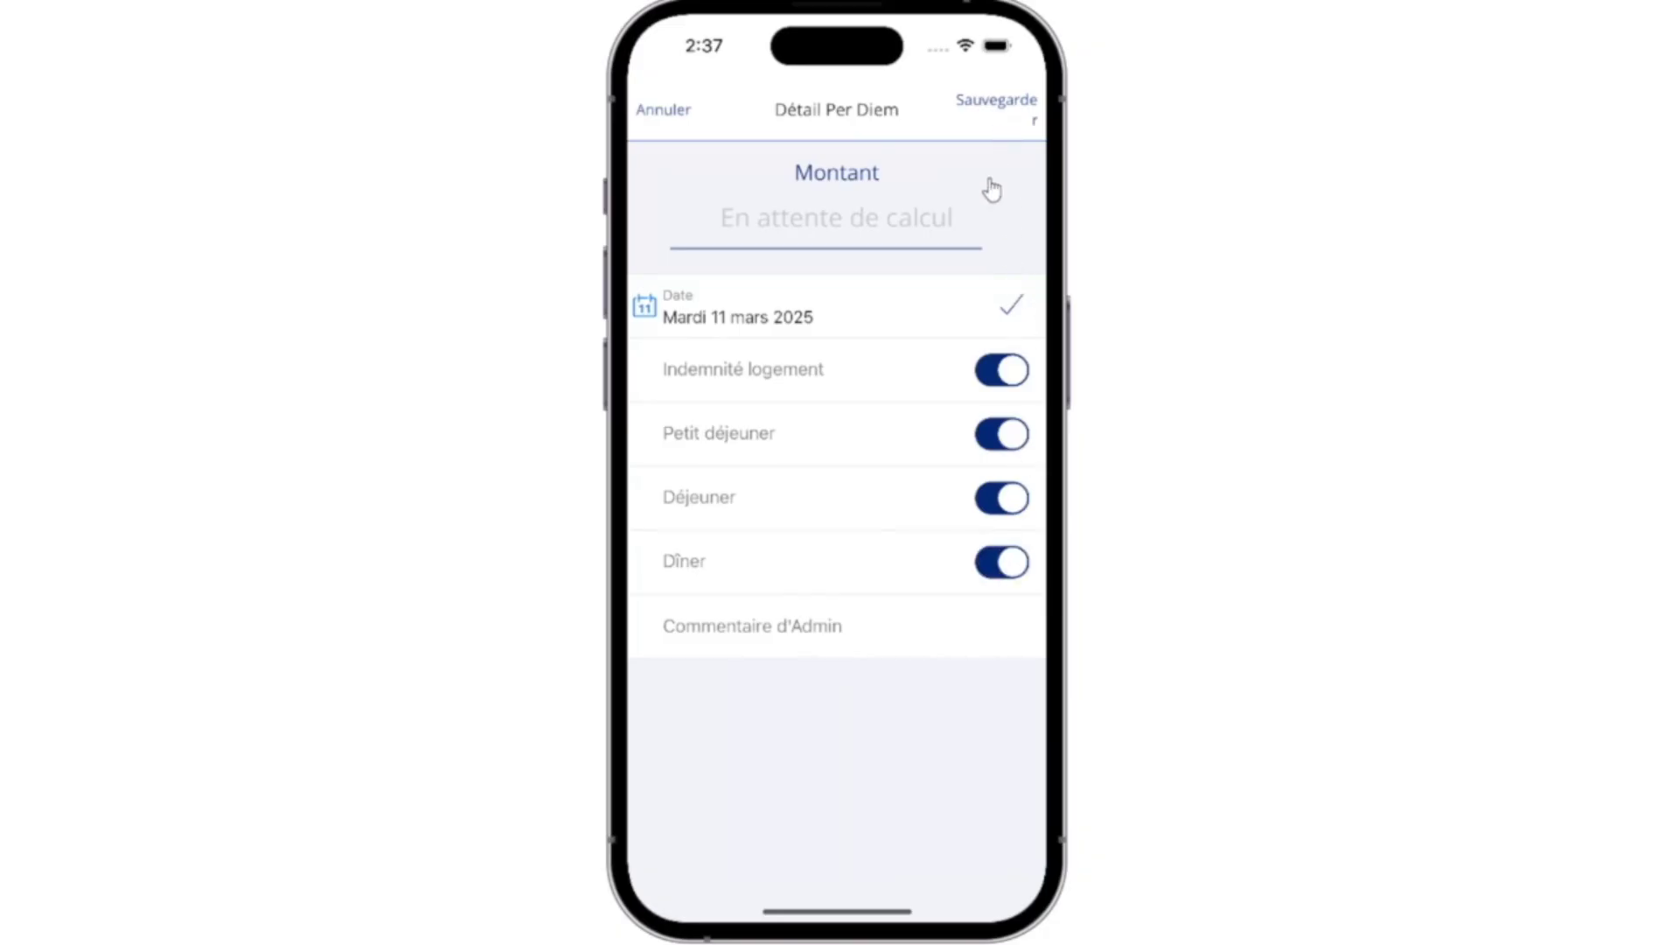
Step: View the allowance options that can be selected for all days at once and leave without applying any
{"action": "left_click", "coordinate": [833, 326]}
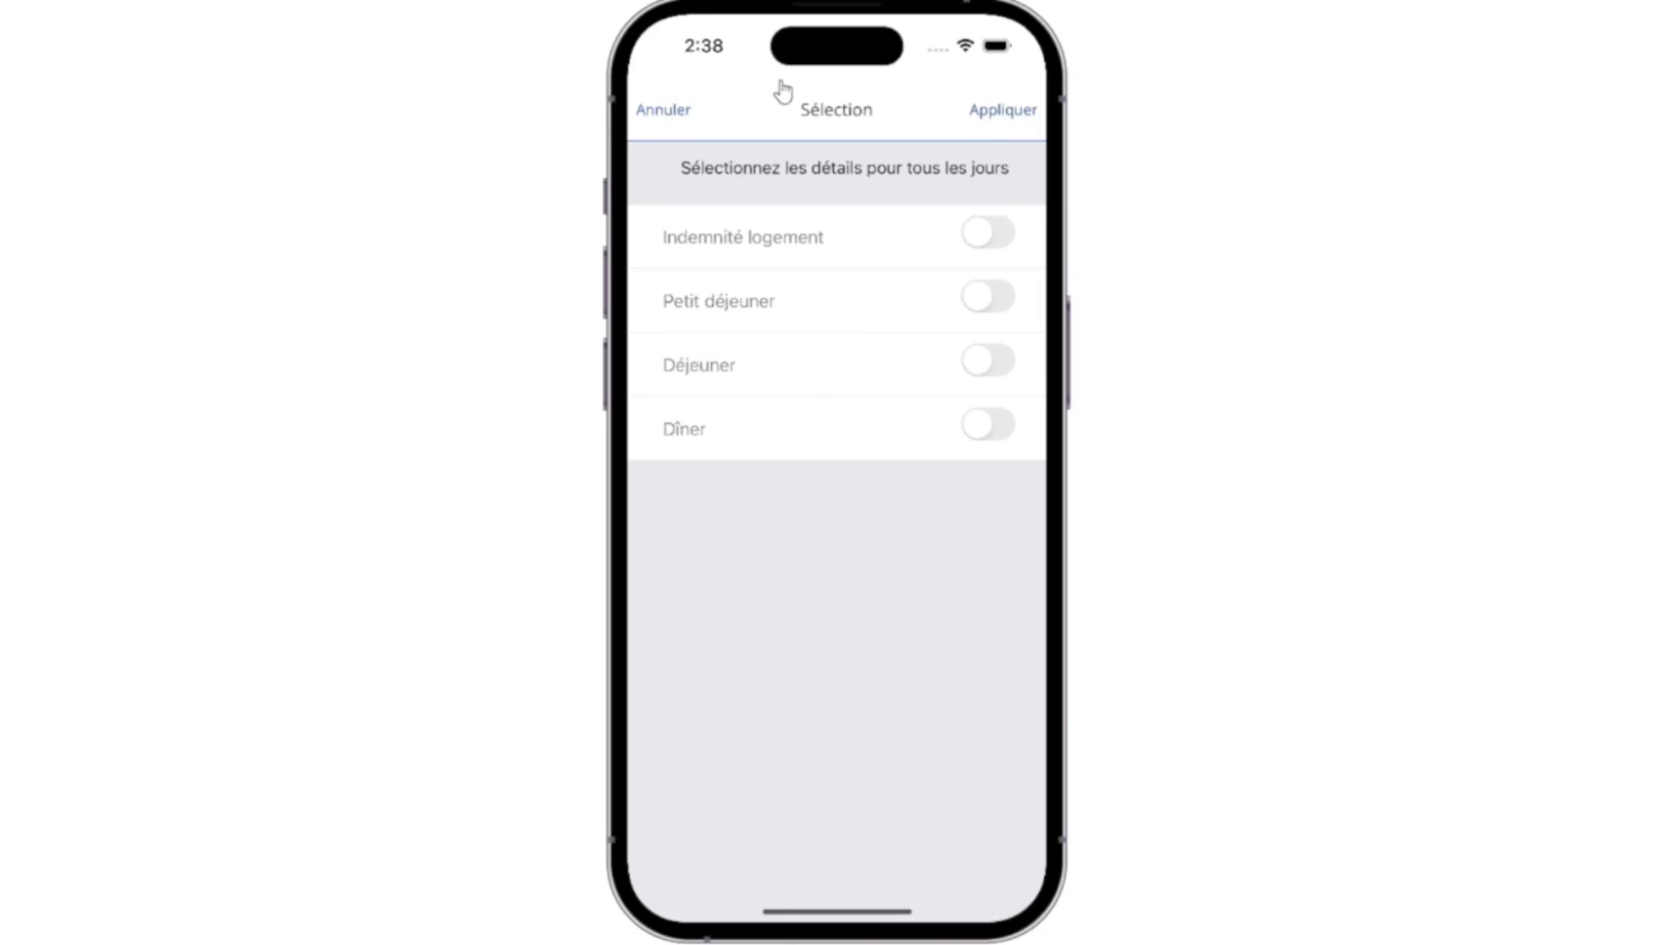
{"action": "left_click", "coordinate": [663, 111]}
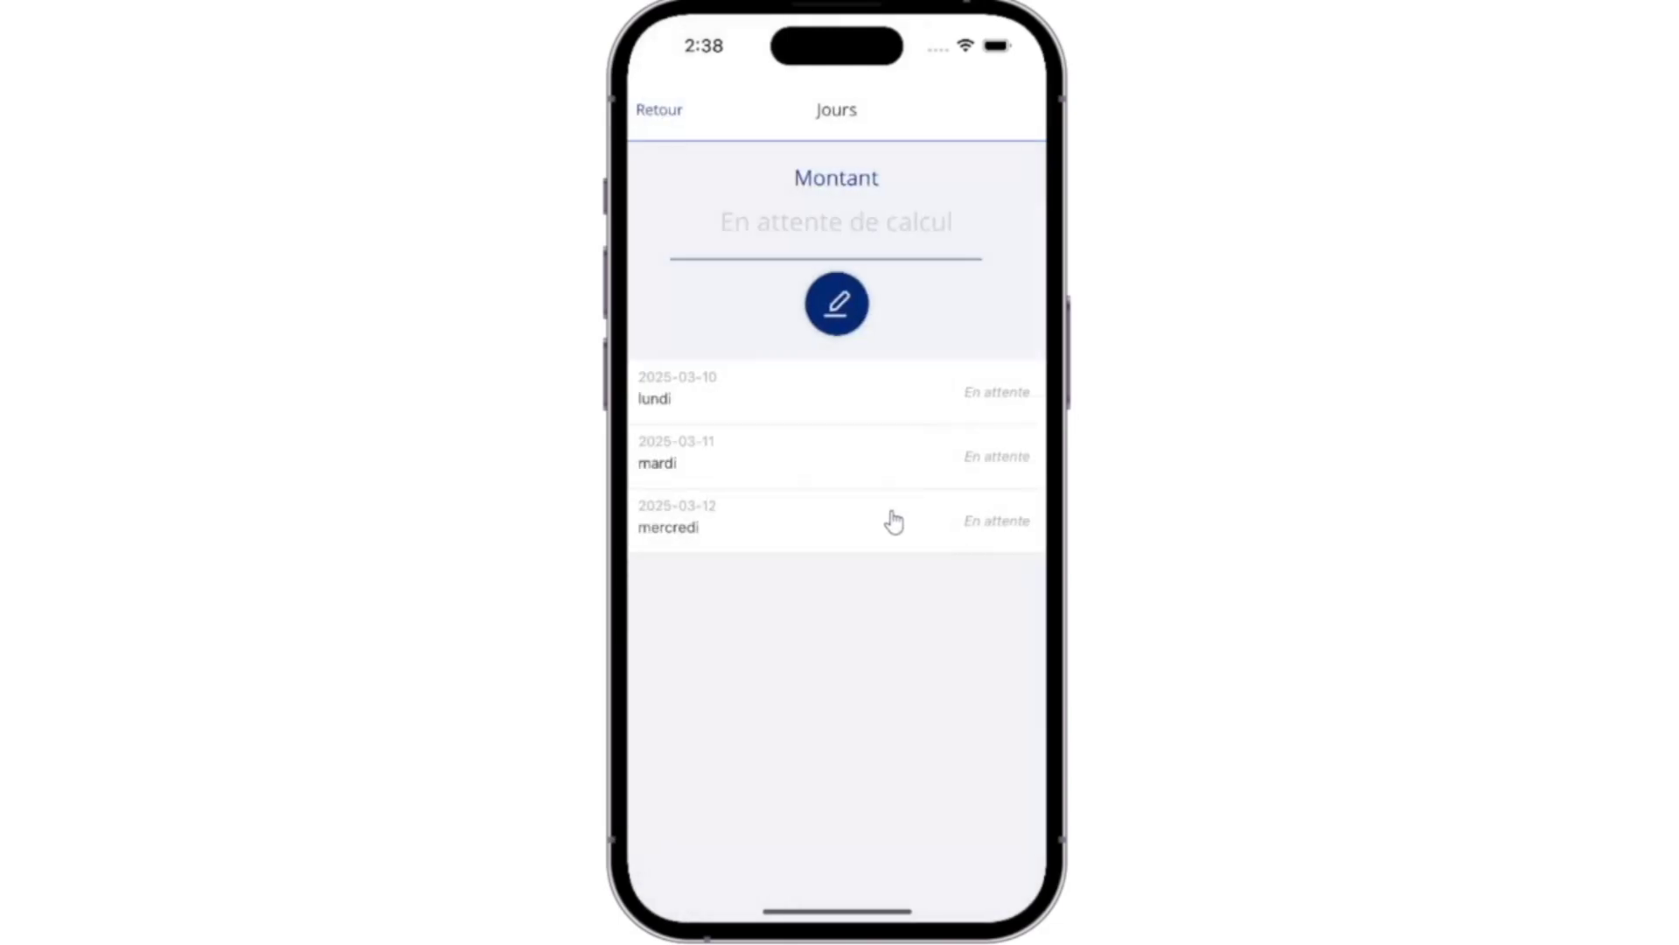
Step: For Wednesday 12 March, enable Indemnité logement, Petit déjeuner and Déjeuner, and save the day's details
{"action": "left_click", "coordinate": [825, 528]}
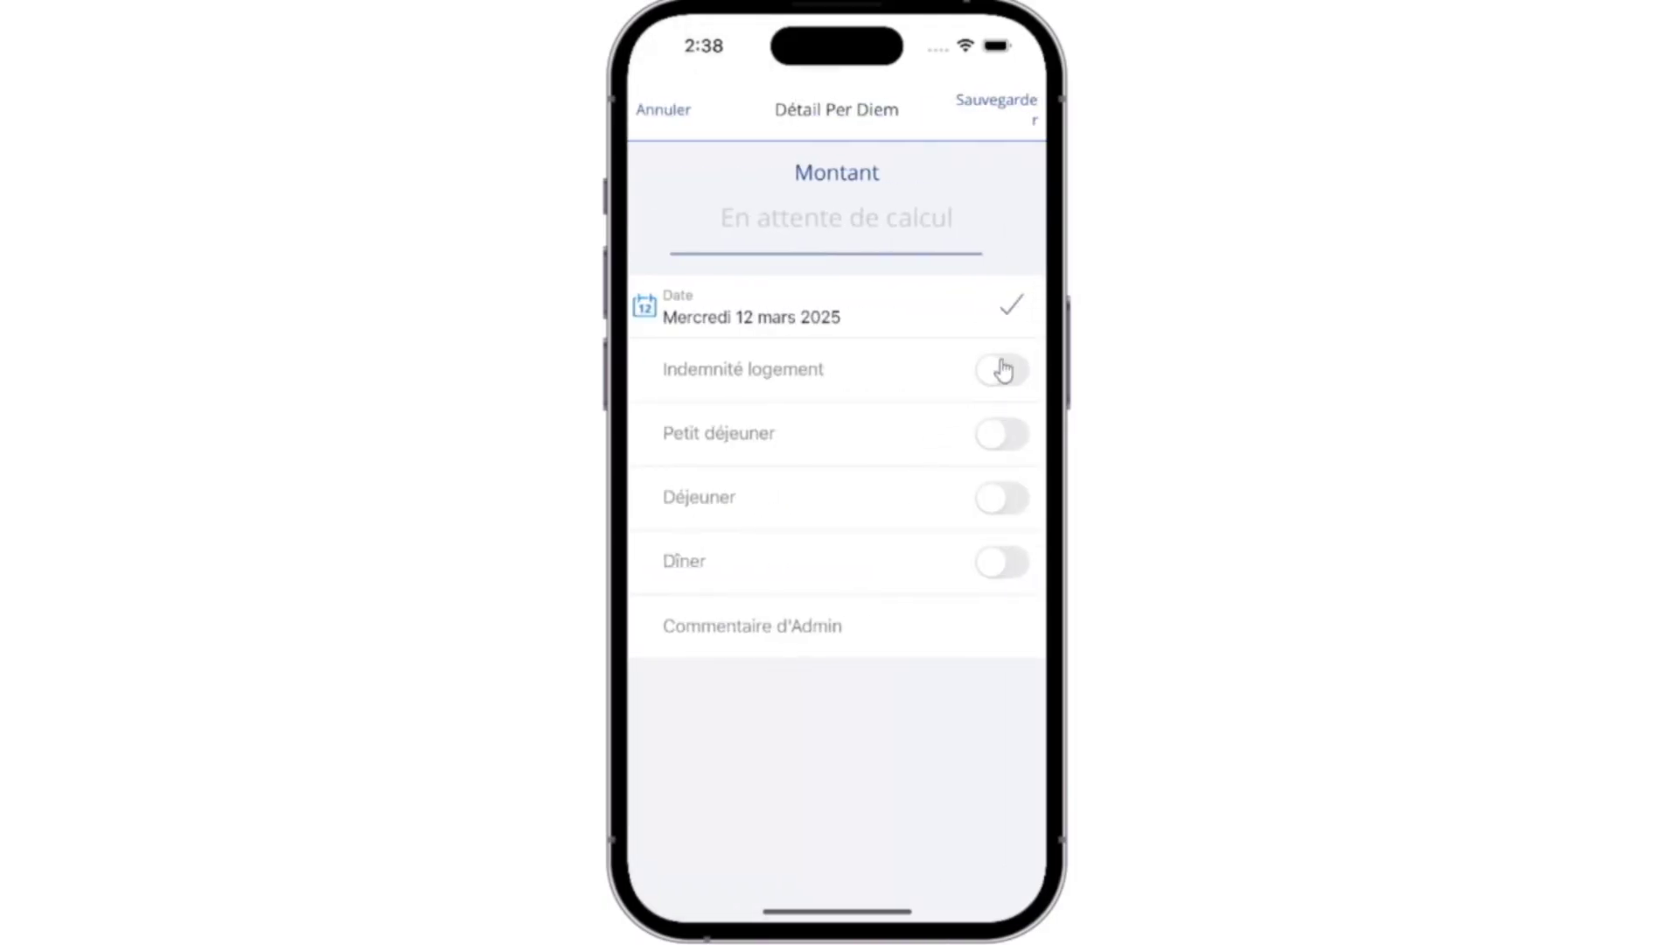
{"action": "left_click", "coordinate": [1003, 371]}
{"action": "left_click", "coordinate": [997, 435]}
{"action": "left_click", "coordinate": [997, 499]}
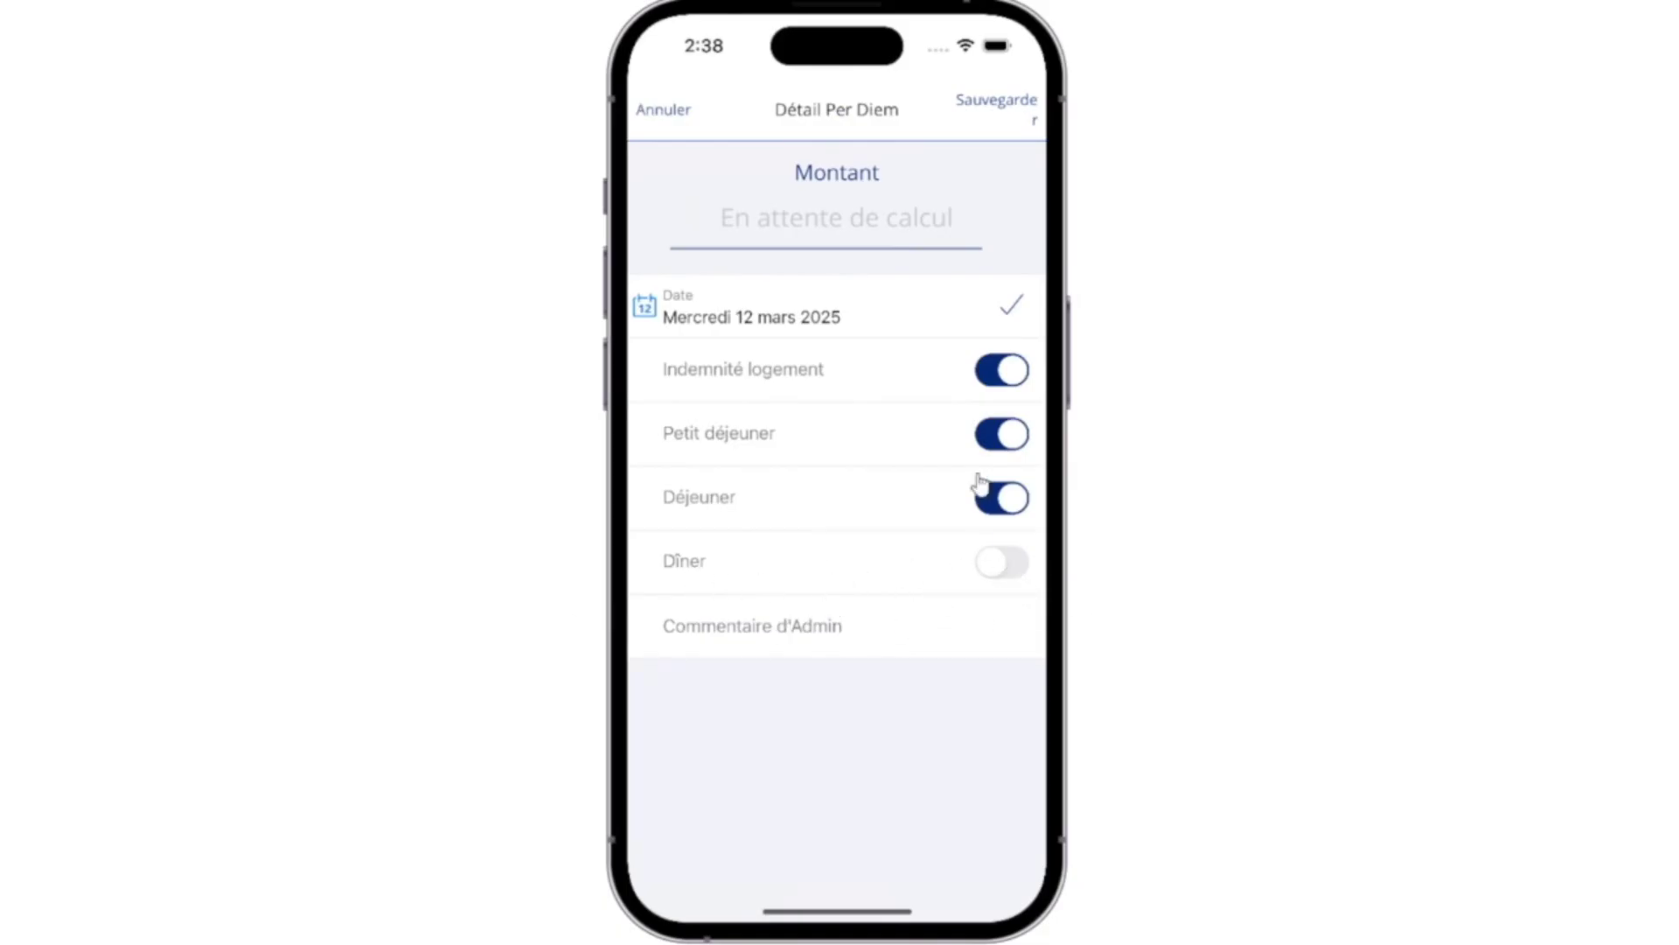
{"action": "left_click", "coordinate": [1000, 106]}
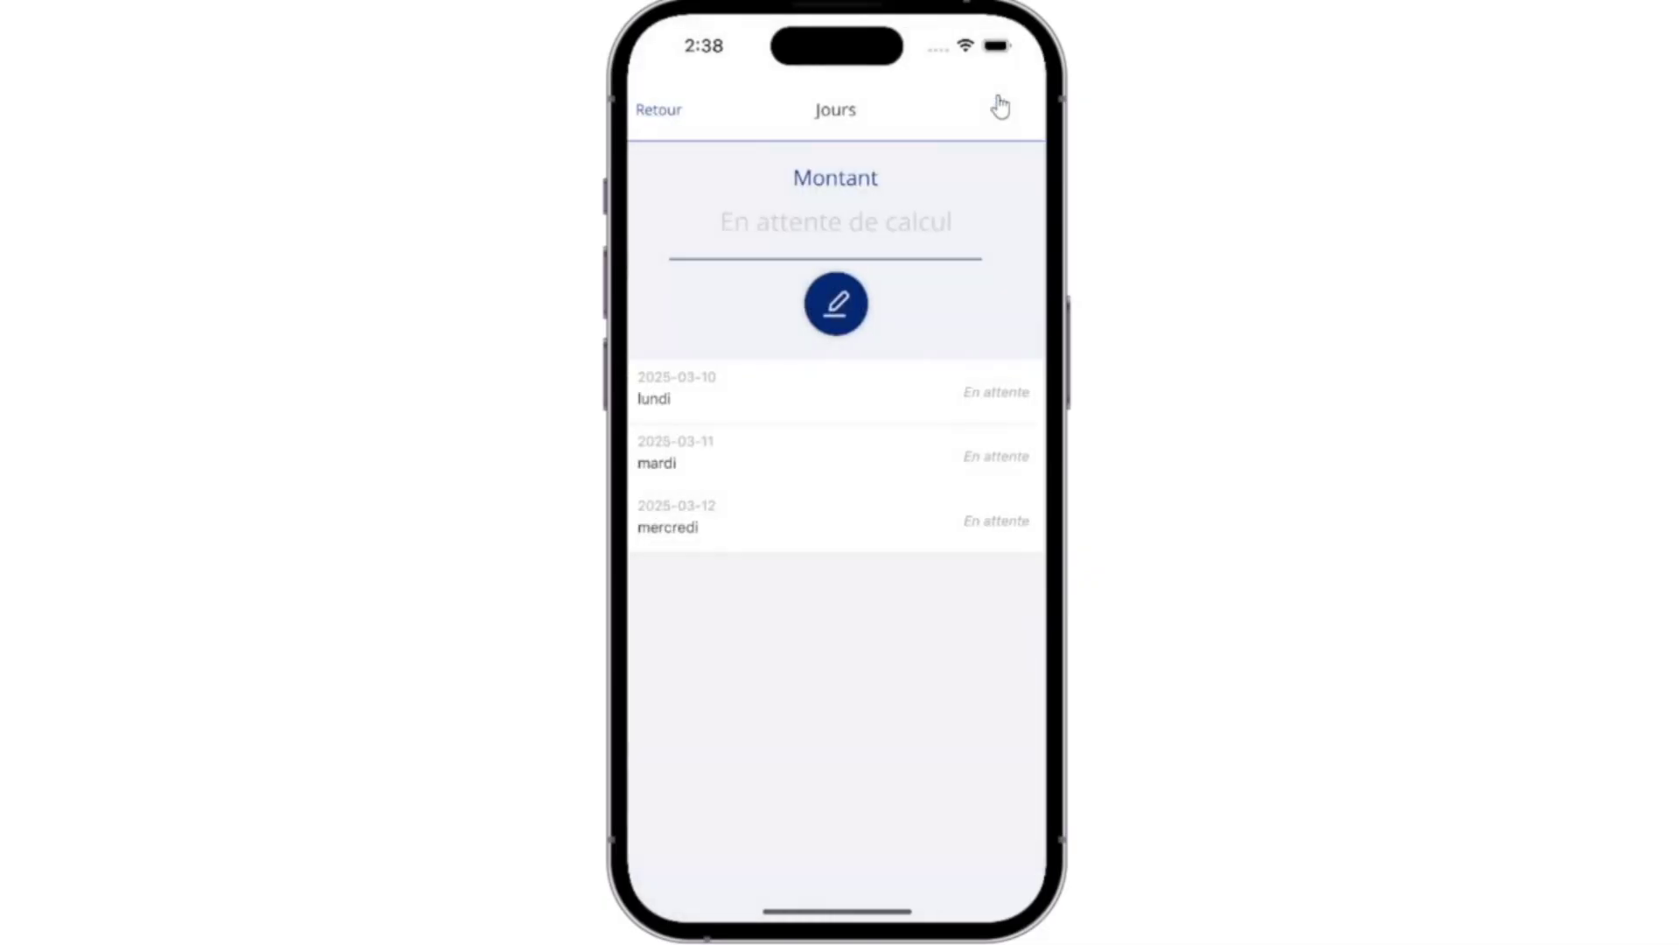
Step: Leave the per diem's day list, set its description to "Voyage d'affaires" and submit the per diem
{"action": "left_click", "coordinate": [660, 110]}
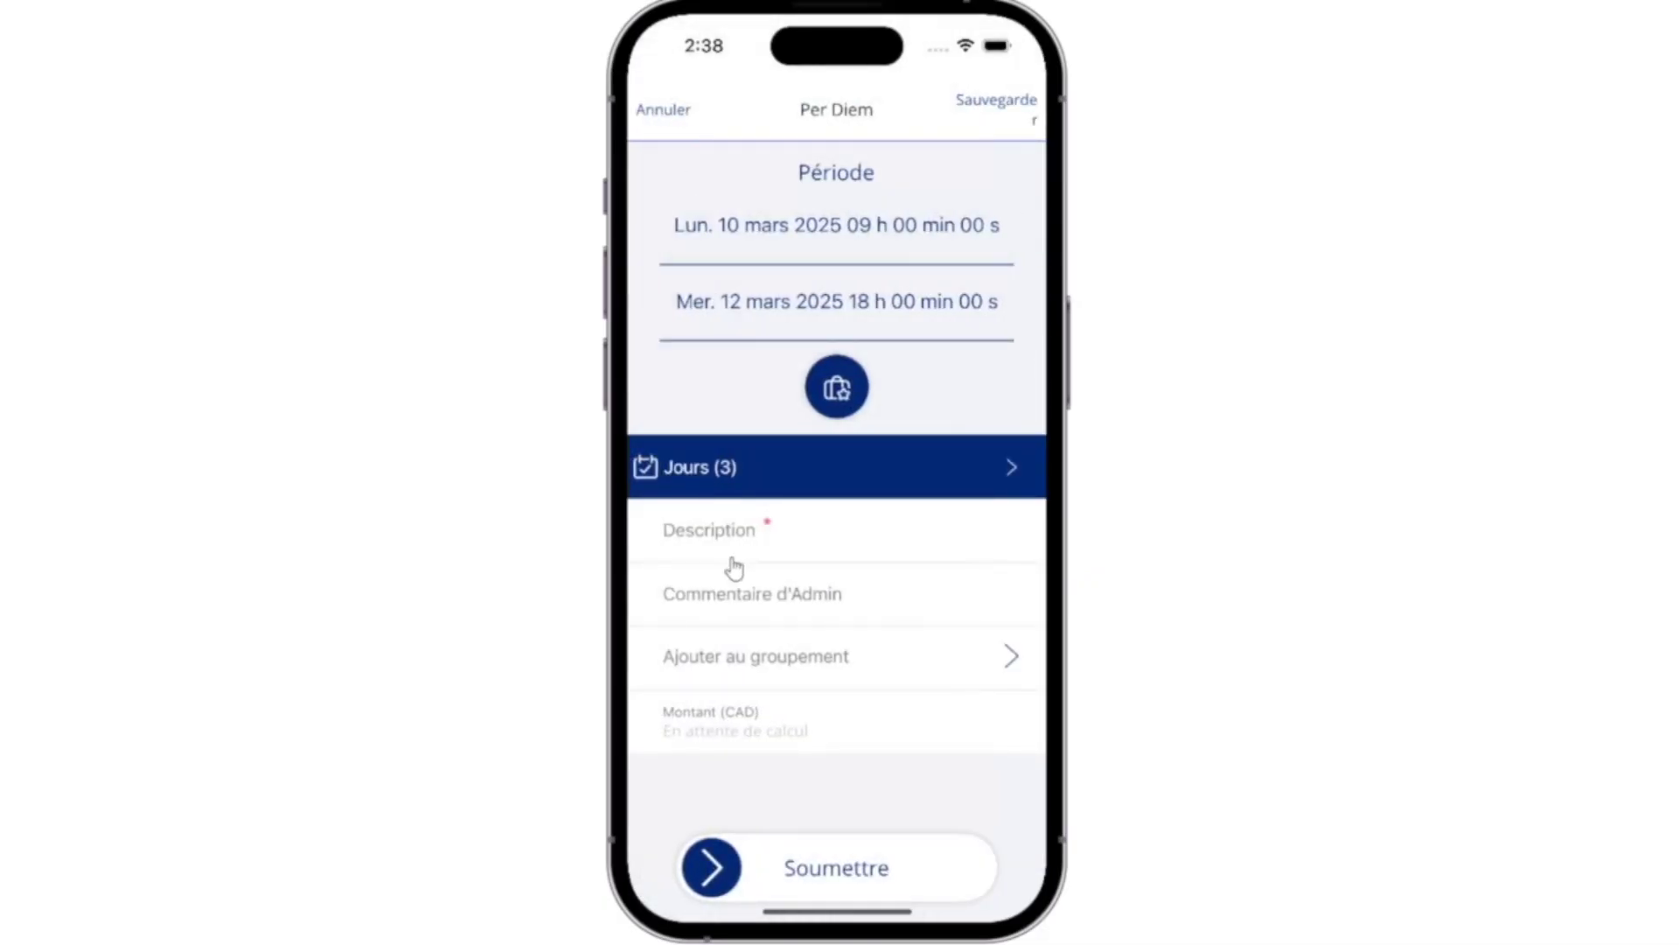
{"action": "left_click", "coordinate": [757, 547]}
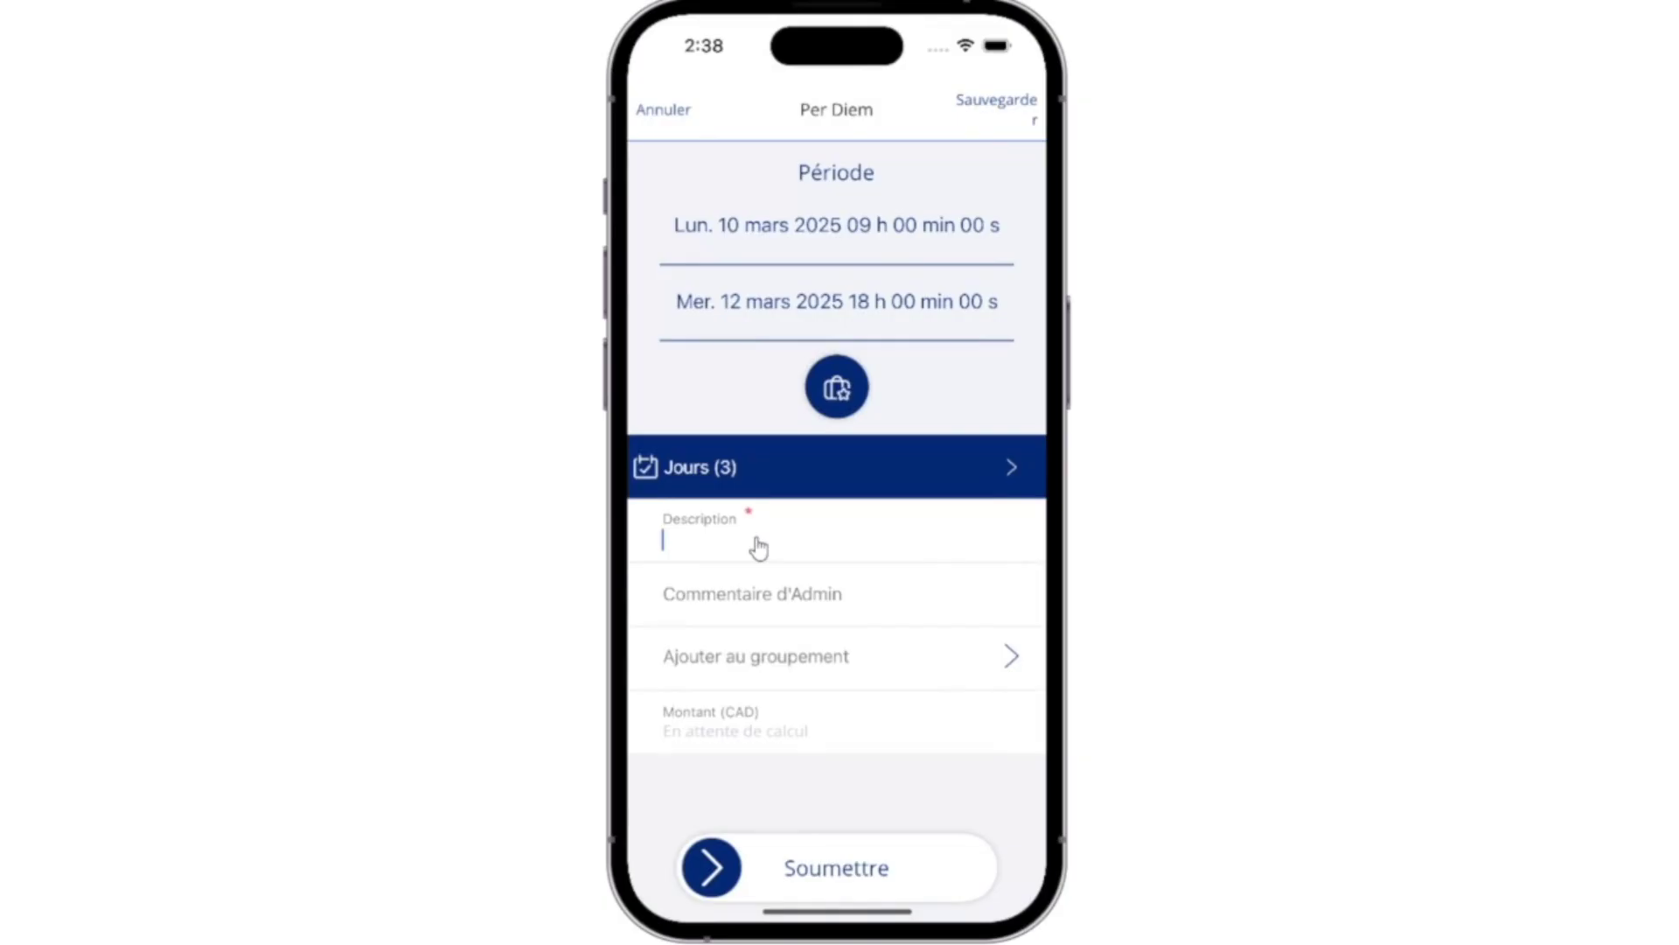
{"action": "type", "text": "Voyage d'affaires"}
{"action": "left_click_drag", "start_coordinate": [716, 866], "coordinate": [1043, 871]}
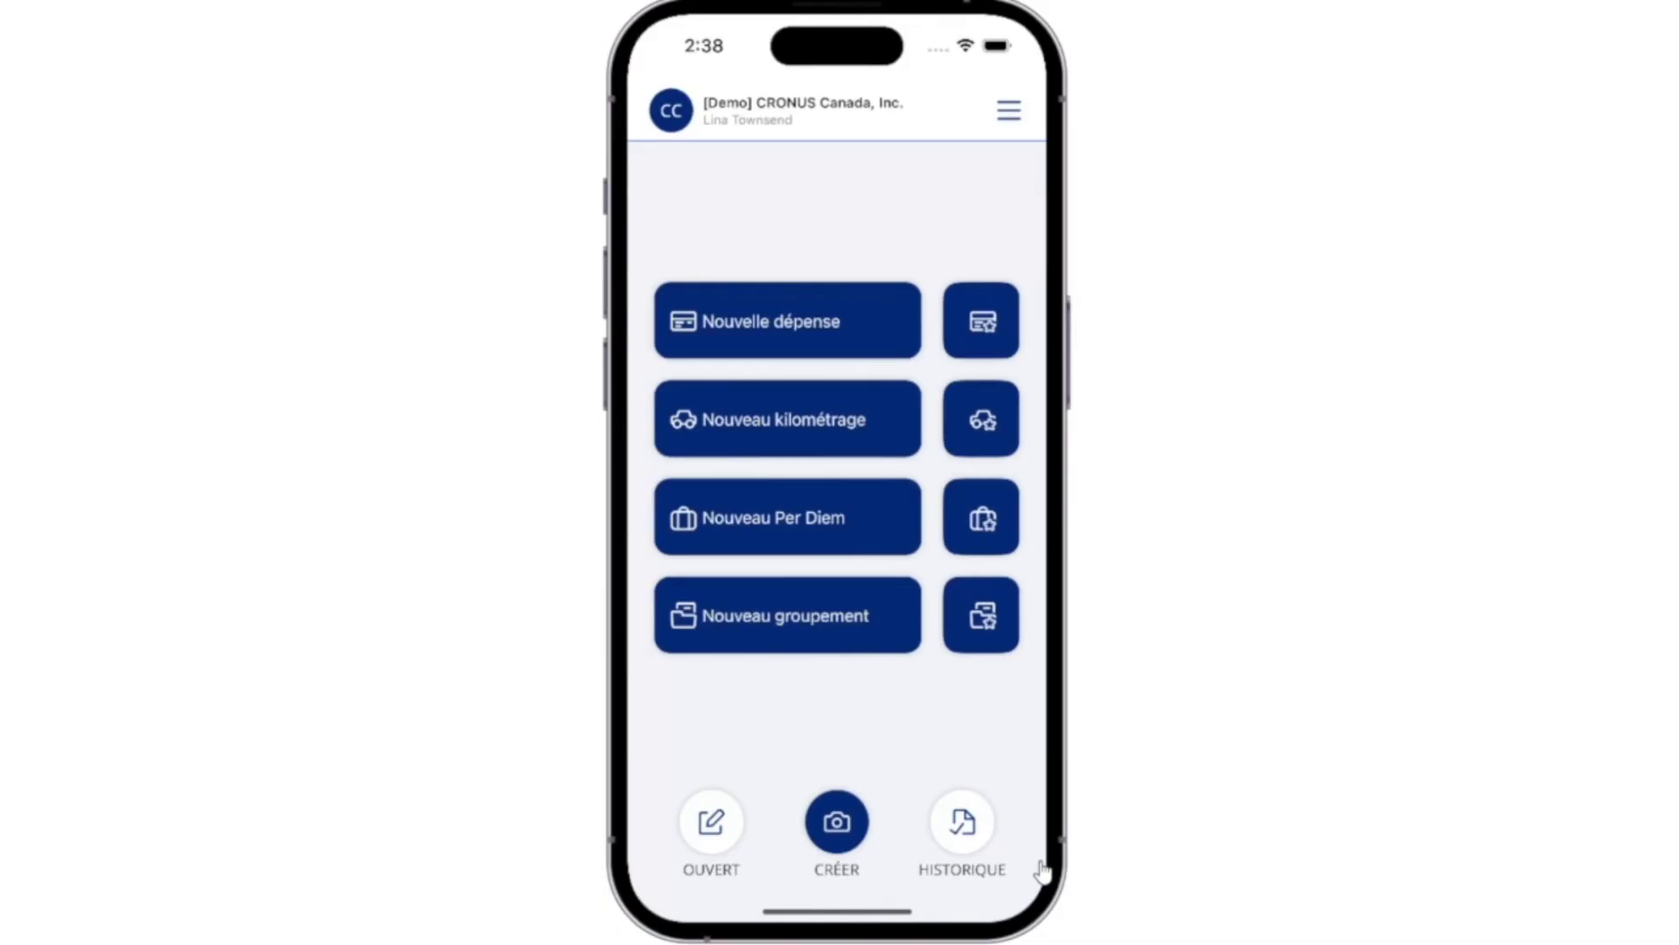
Step: Start a new grouping with the description "Janvier" and cancel it without creating it
{"action": "left_click", "coordinate": [828, 618]}
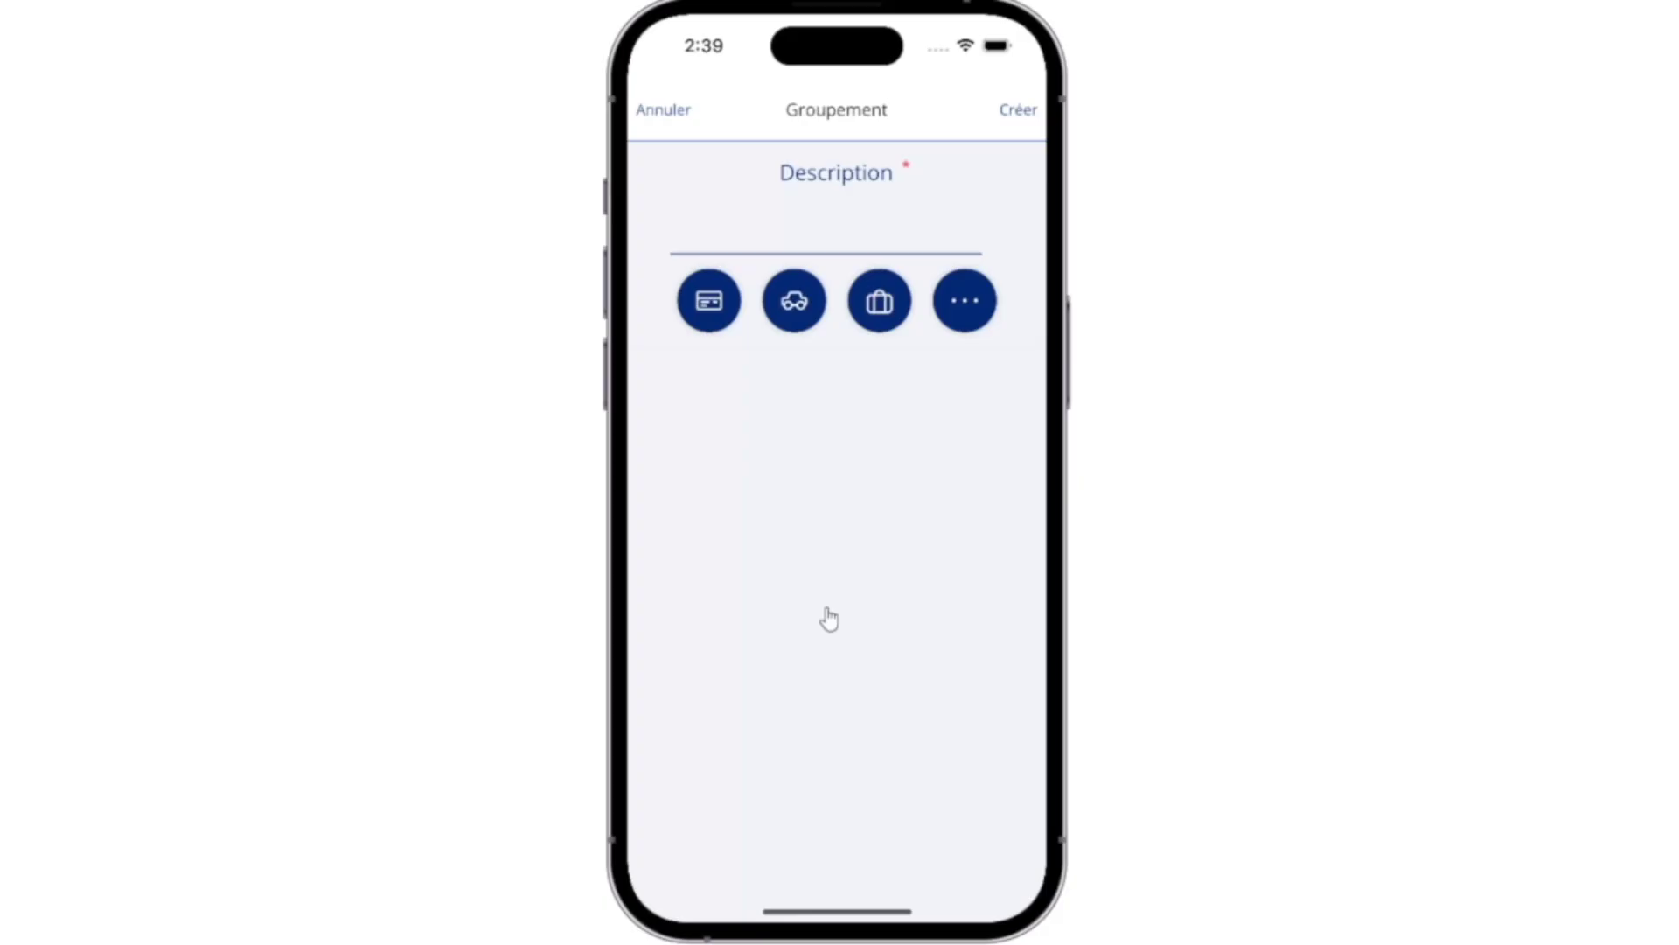
{"action": "left_click", "coordinate": [938, 244]}
{"action": "type", "text": "Janvier"}
{"action": "left_click", "coordinate": [687, 117]}
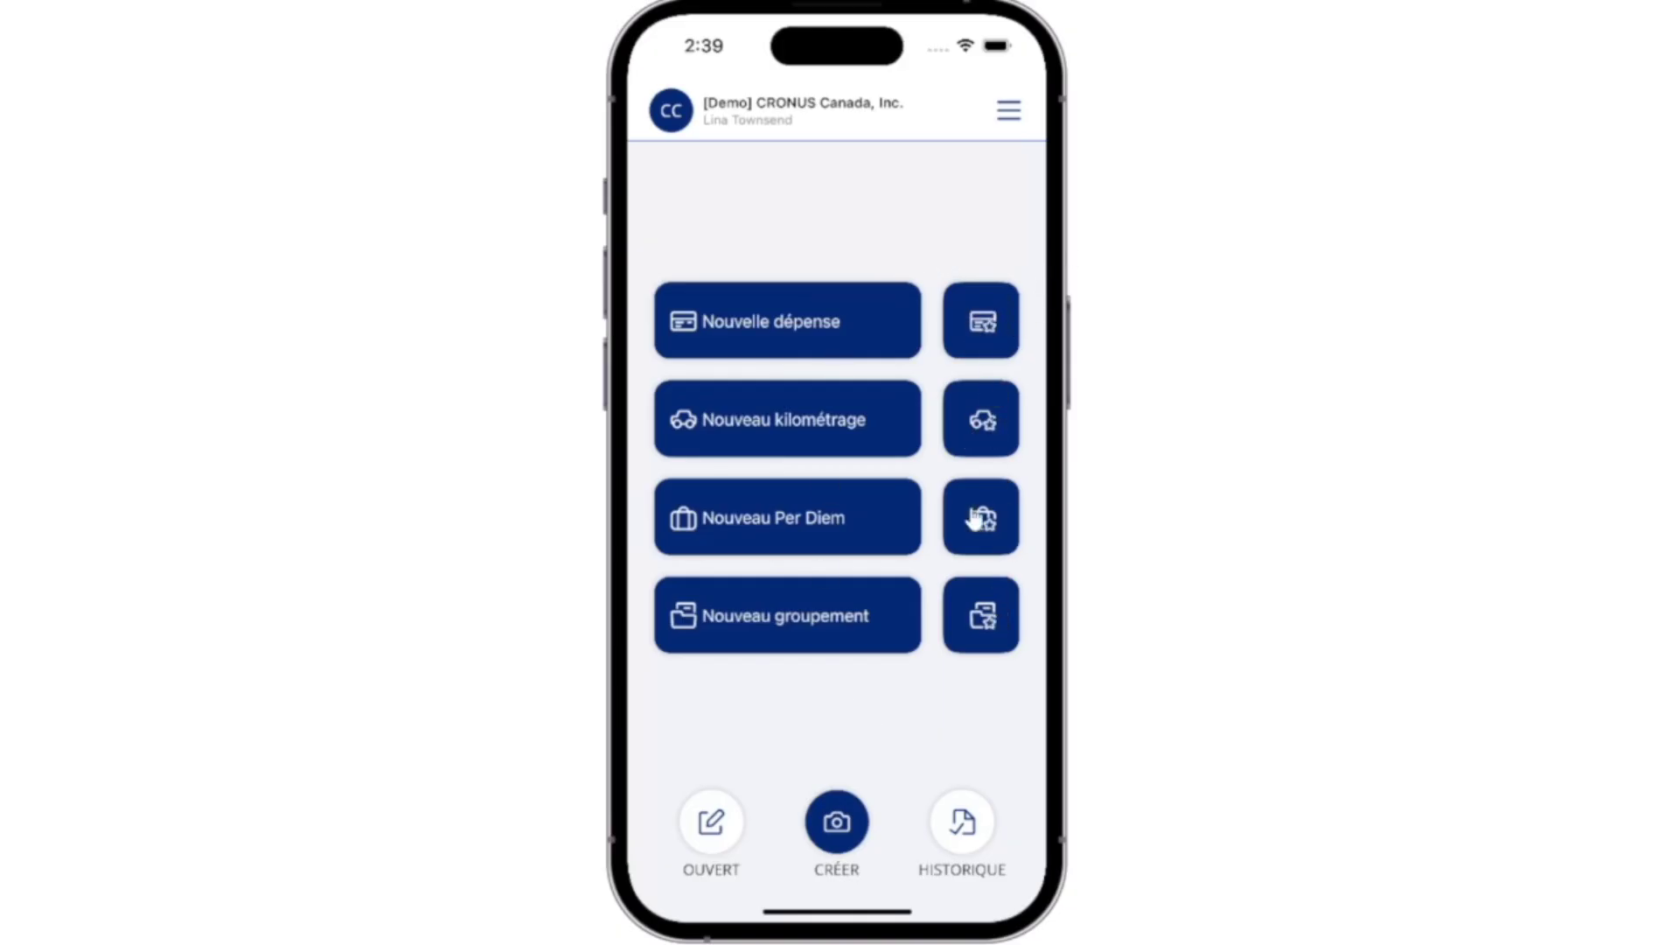
Step: View the saved mileage templates and the saved expense templates, closing each list without adding one
{"action": "left_click", "coordinate": [984, 423]}
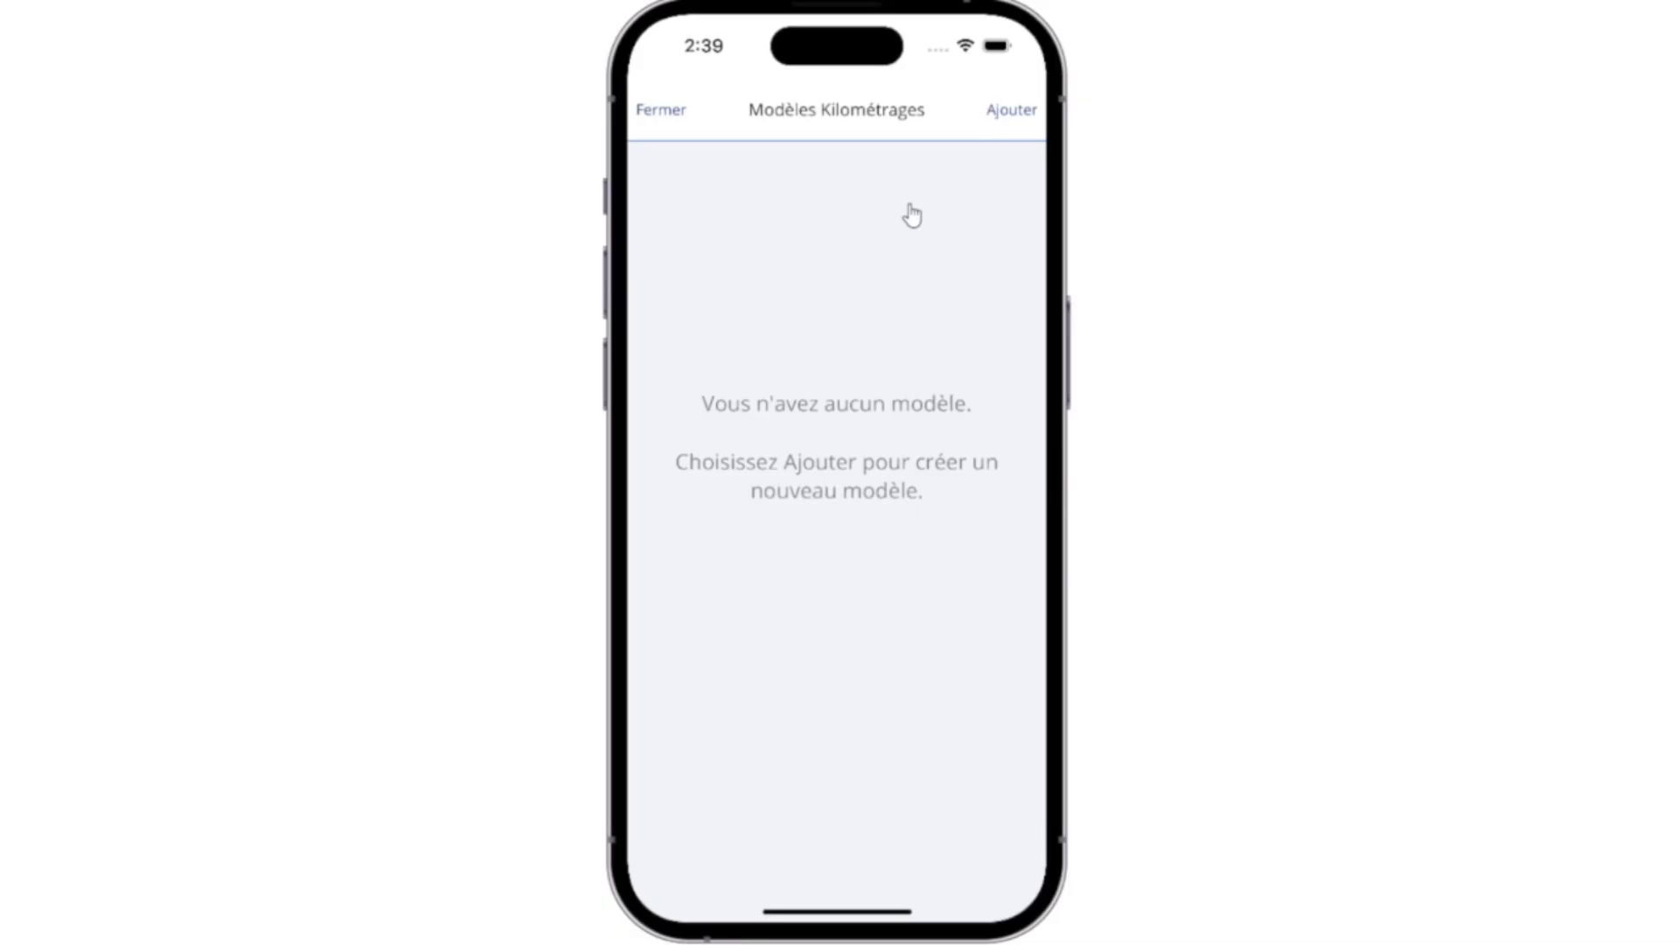
{"action": "left_click", "coordinate": [640, 114]}
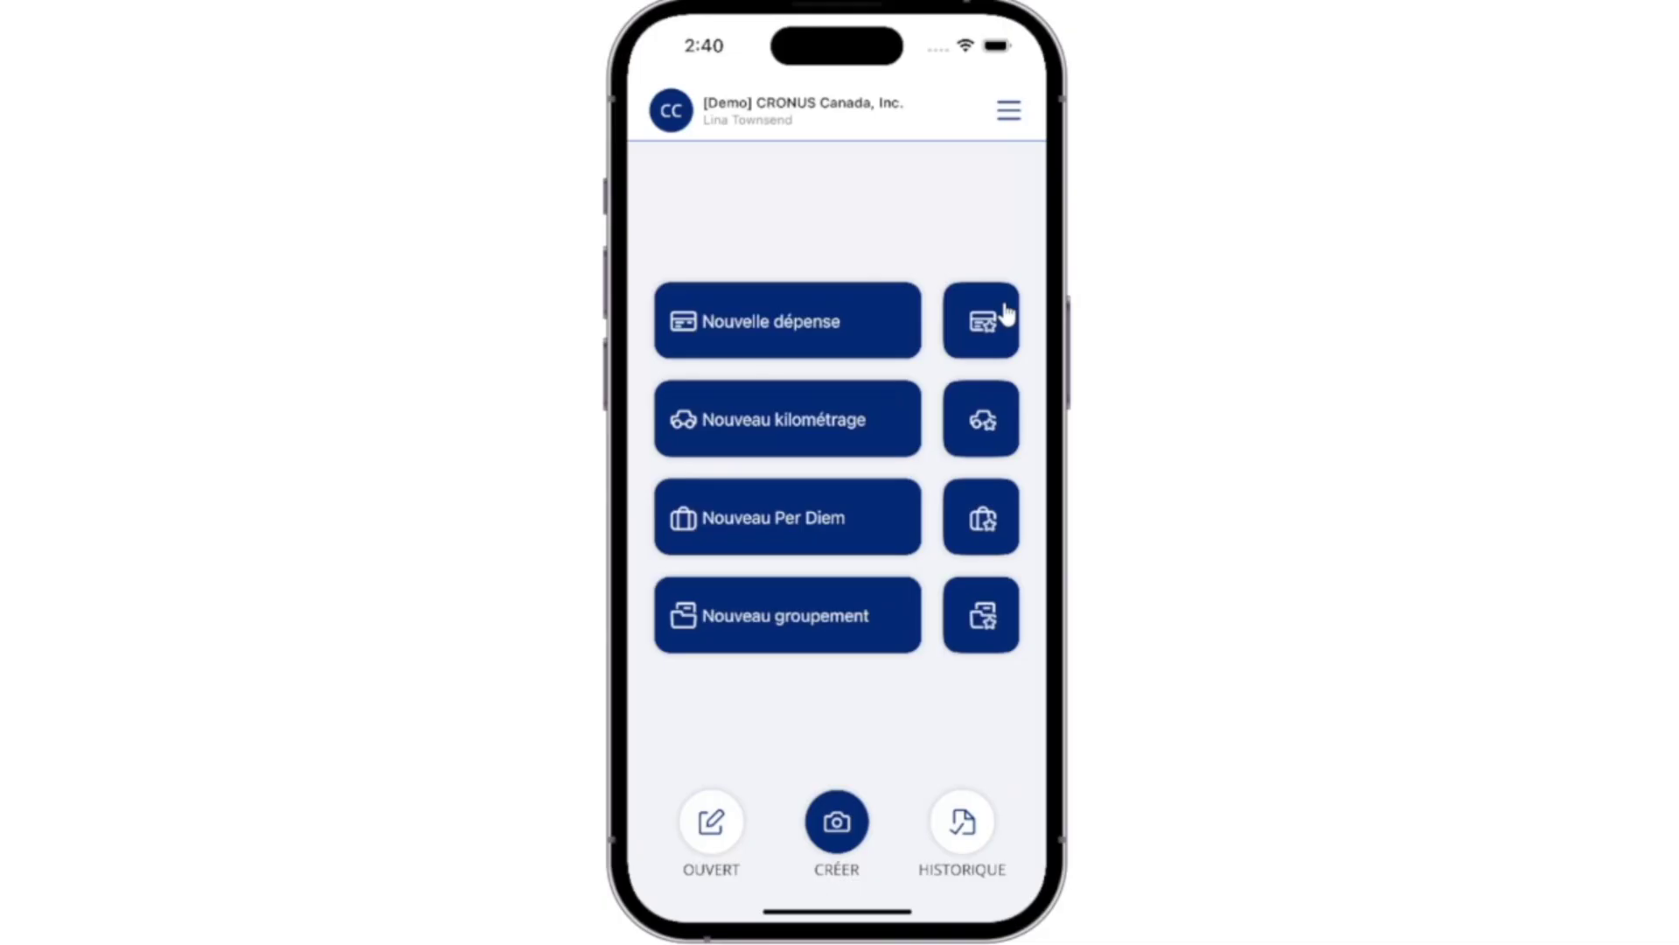
{"action": "left_click", "coordinate": [1006, 317]}
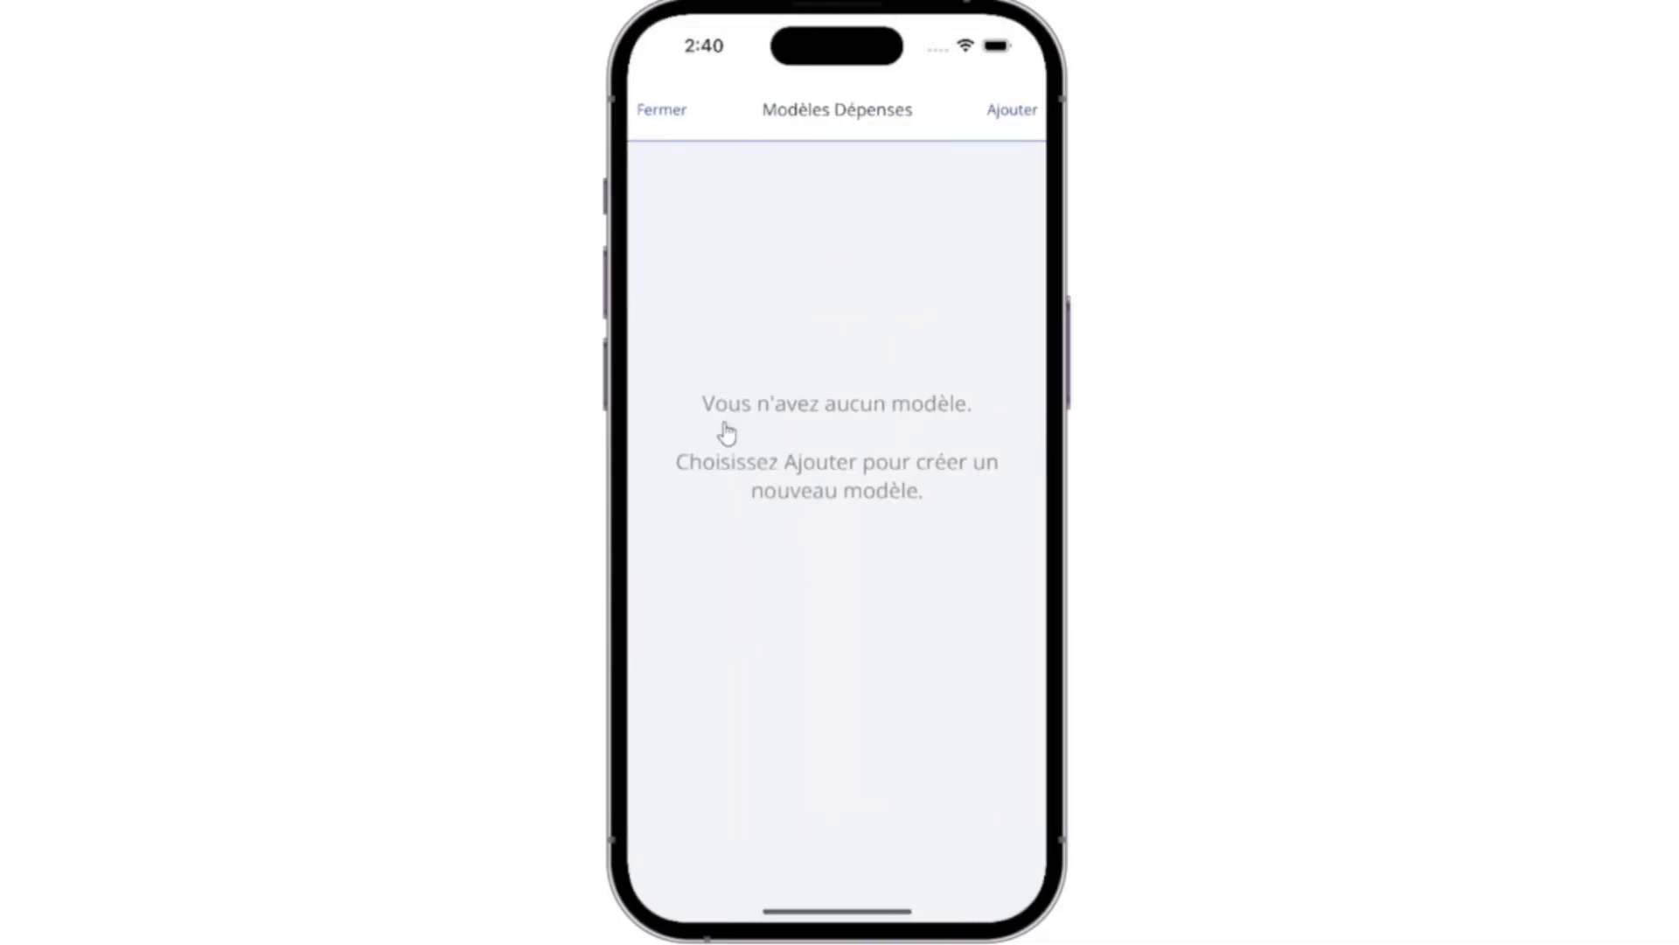
{"action": "left_click", "coordinate": [666, 110]}
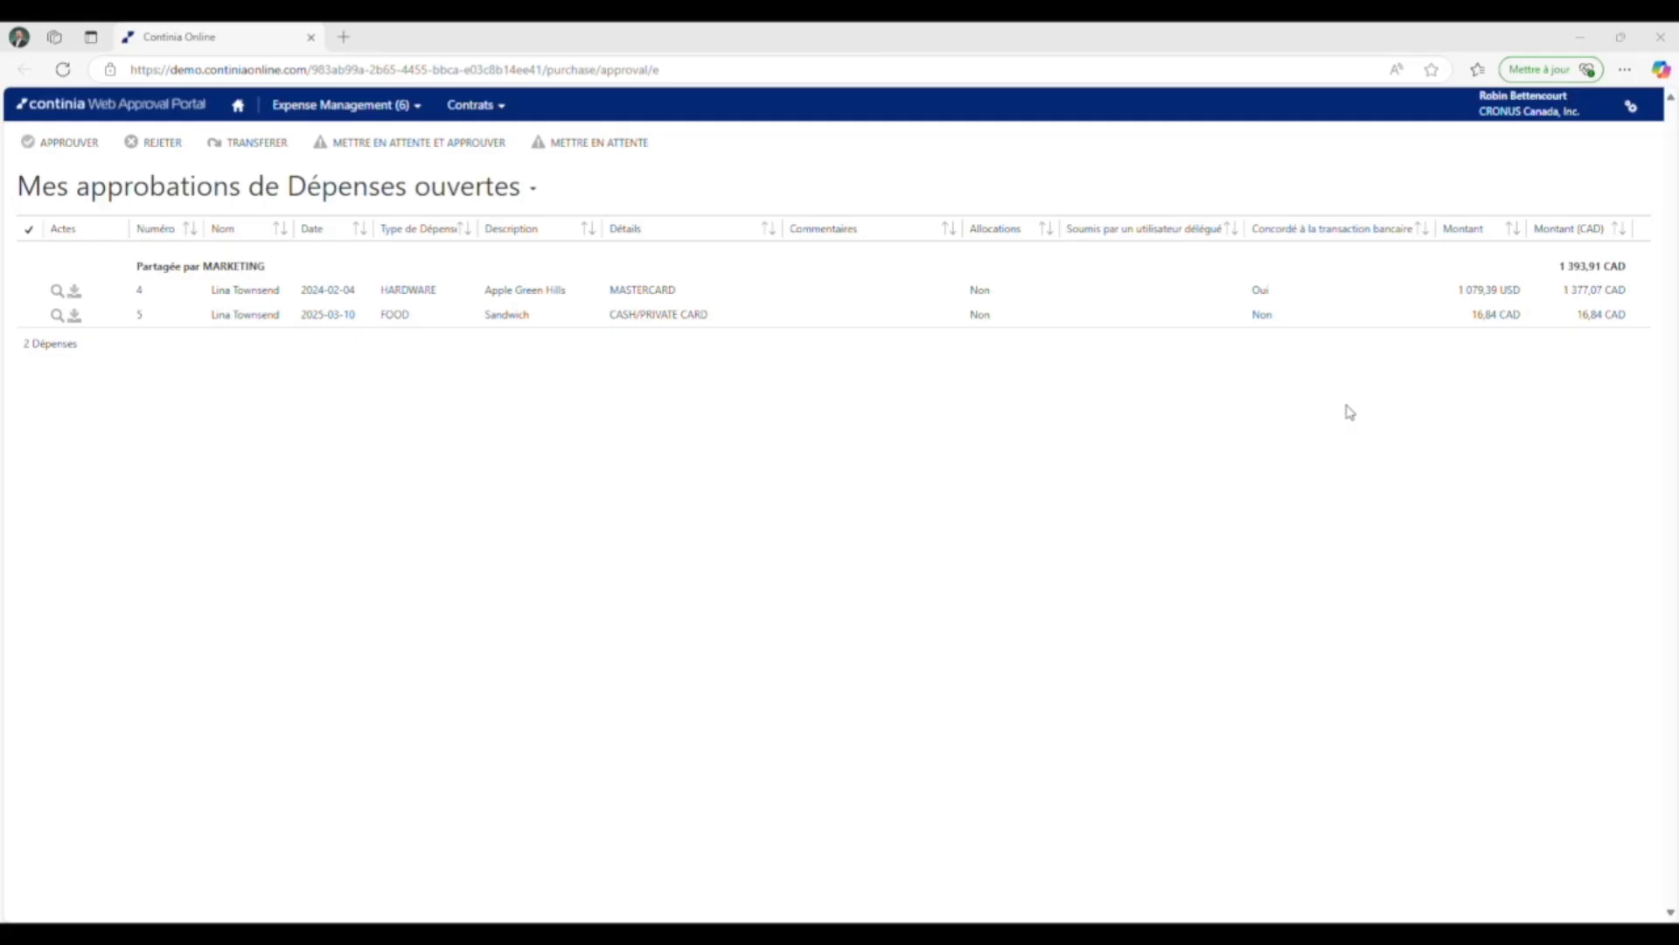
Step: In the Continia Web Approval Portal, open the Apple Green Hills HARDWARE expense, review its details and receipt, and approve it
{"action": "left_click", "coordinate": [350, 103]}
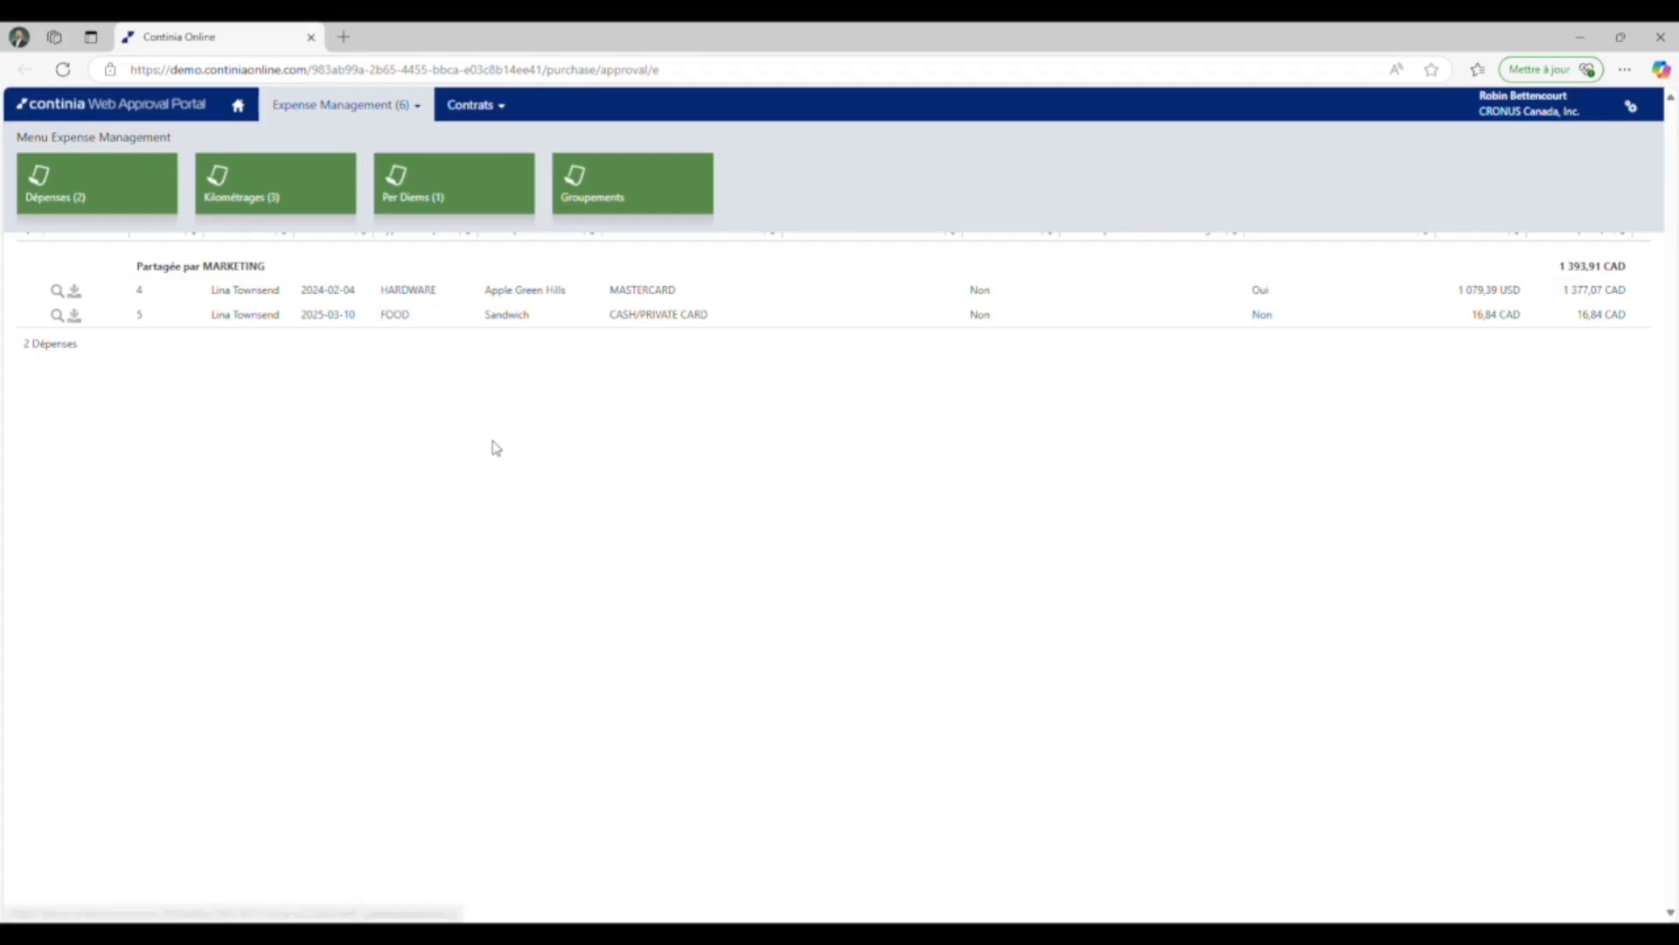
{"action": "left_click", "coordinate": [359, 292]}
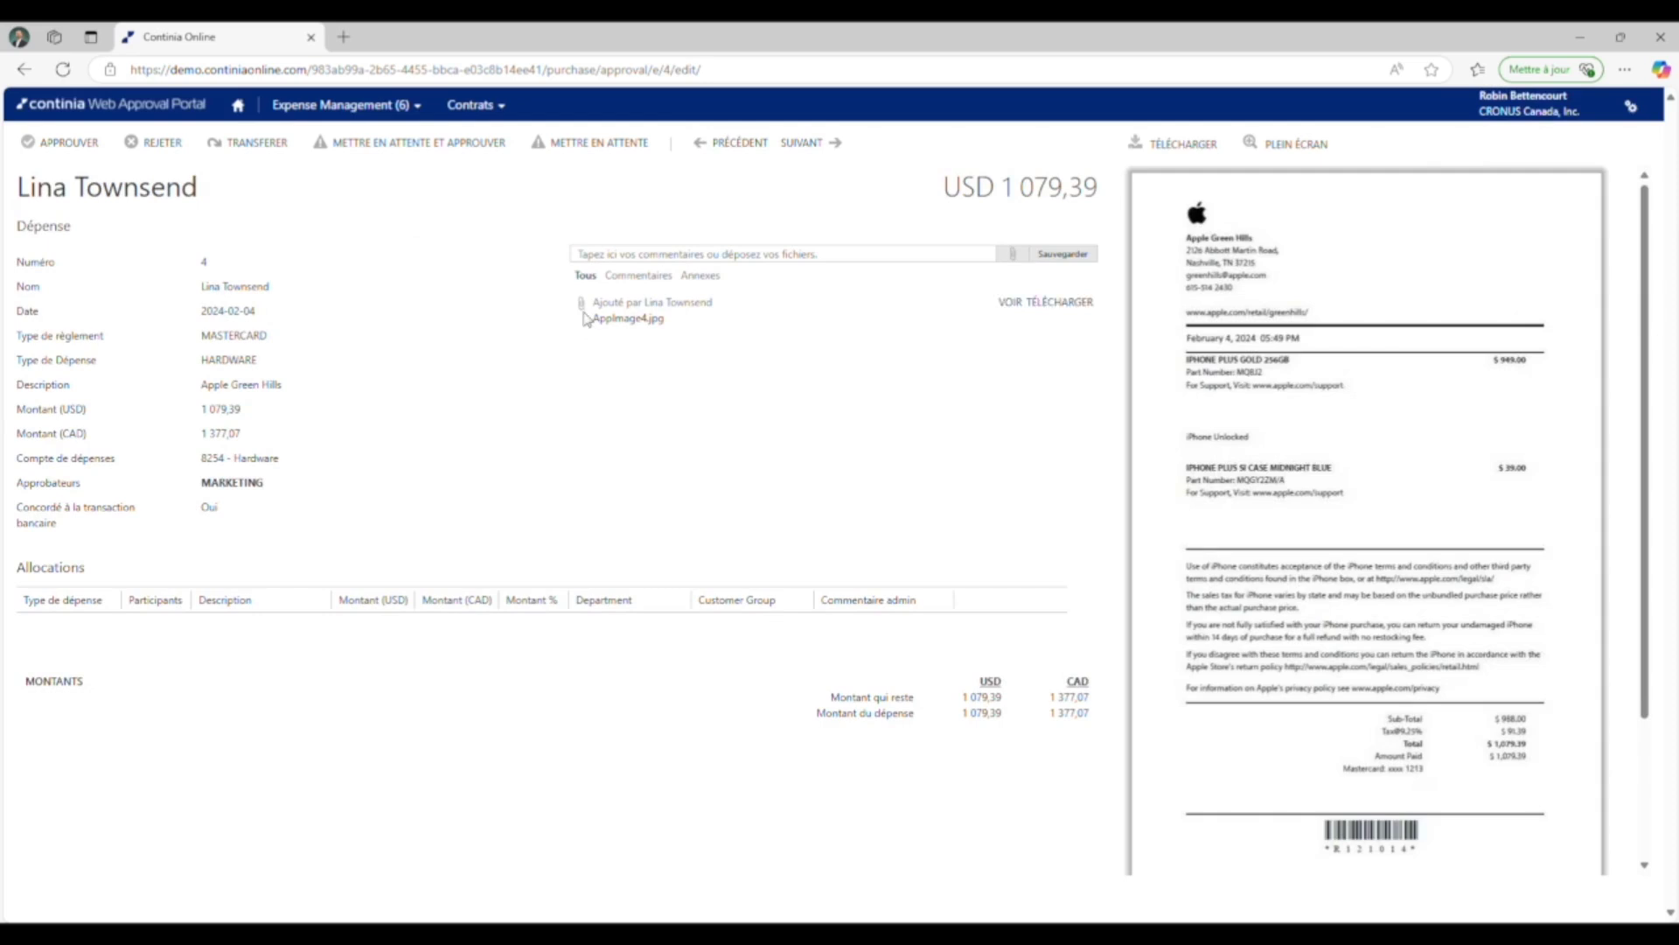
{"action": "mouse_move", "coordinate": [1520, 444]}
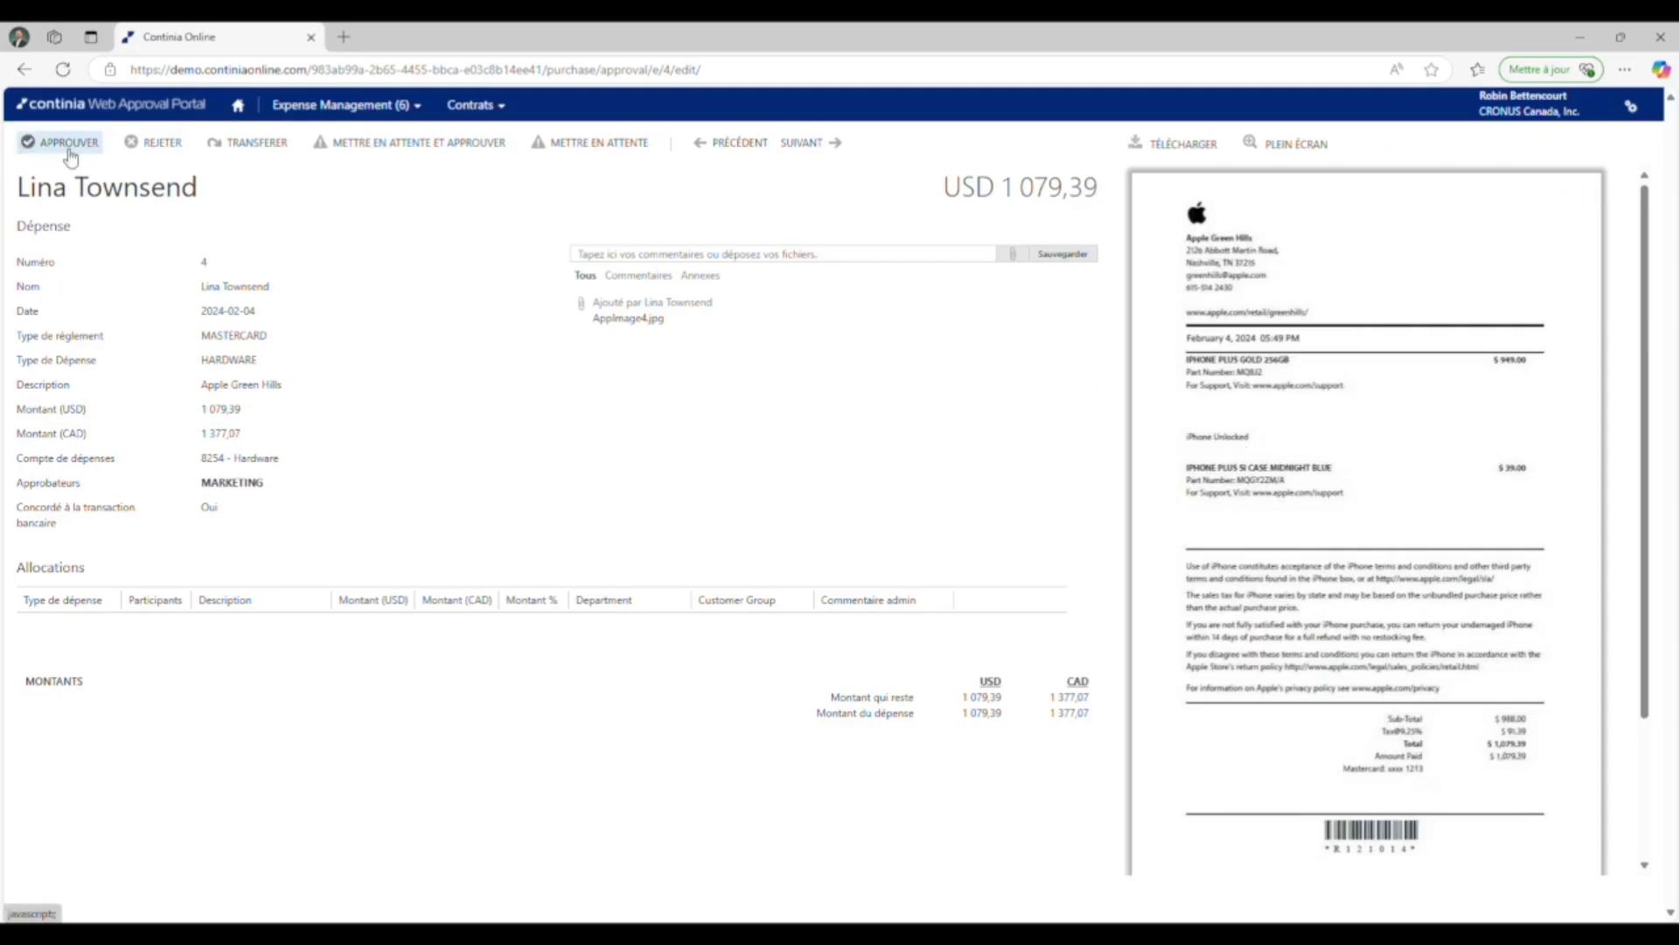
{"action": "left_click", "coordinate": [733, 251]}
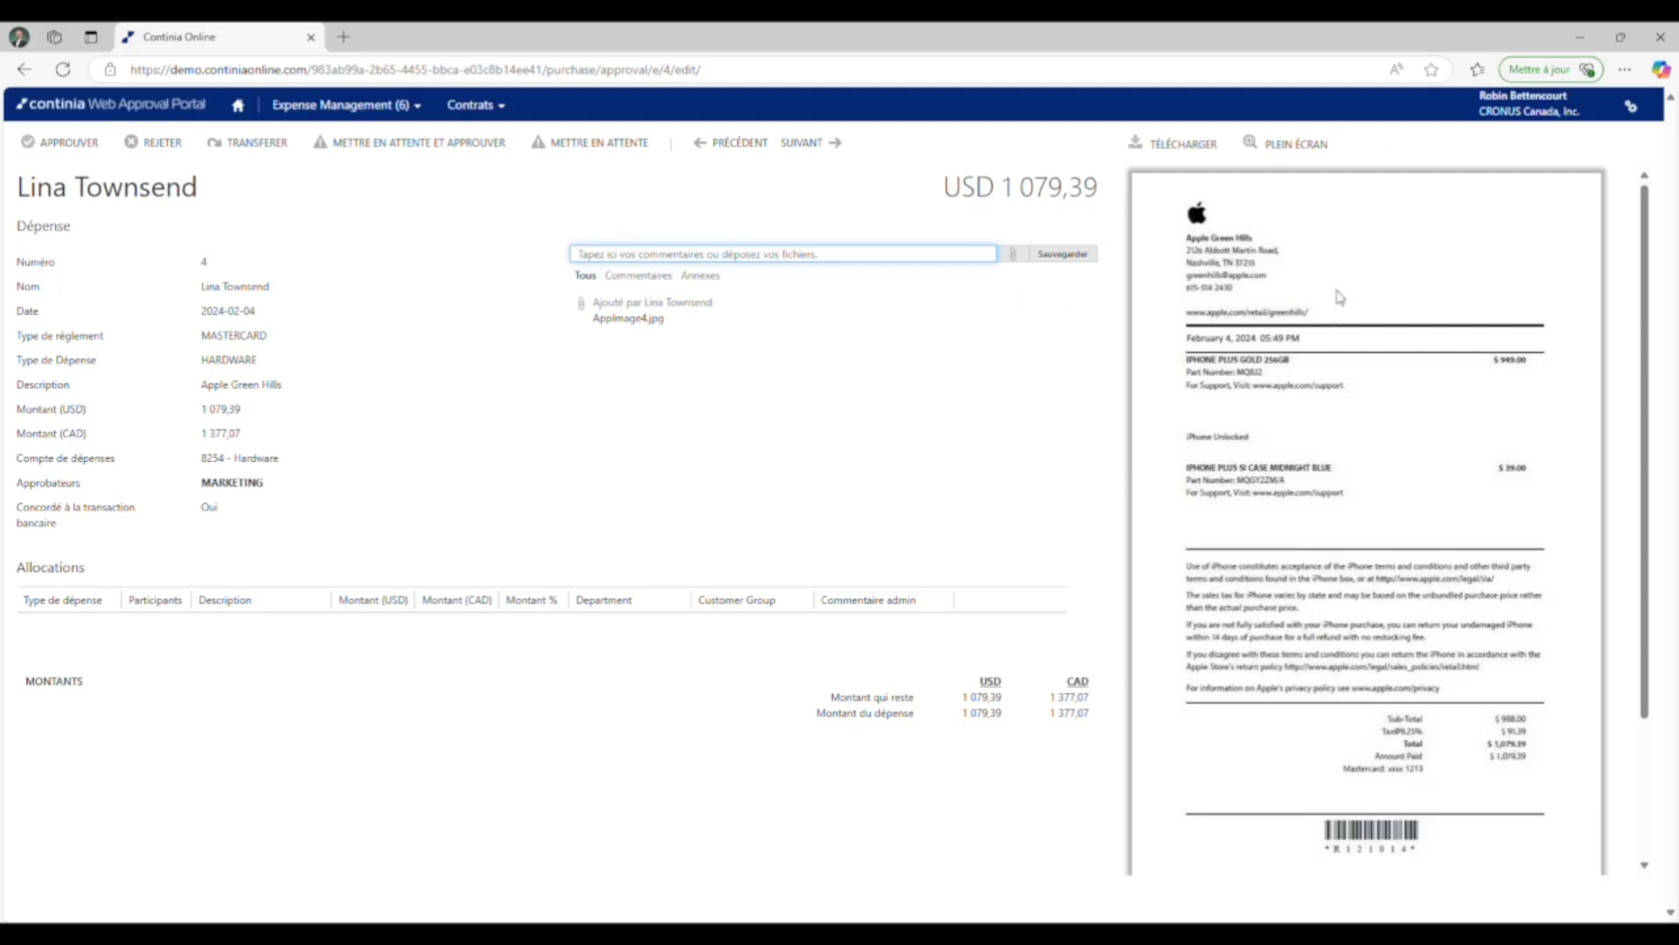
{"action": "left_click", "coordinate": [1338, 632]}
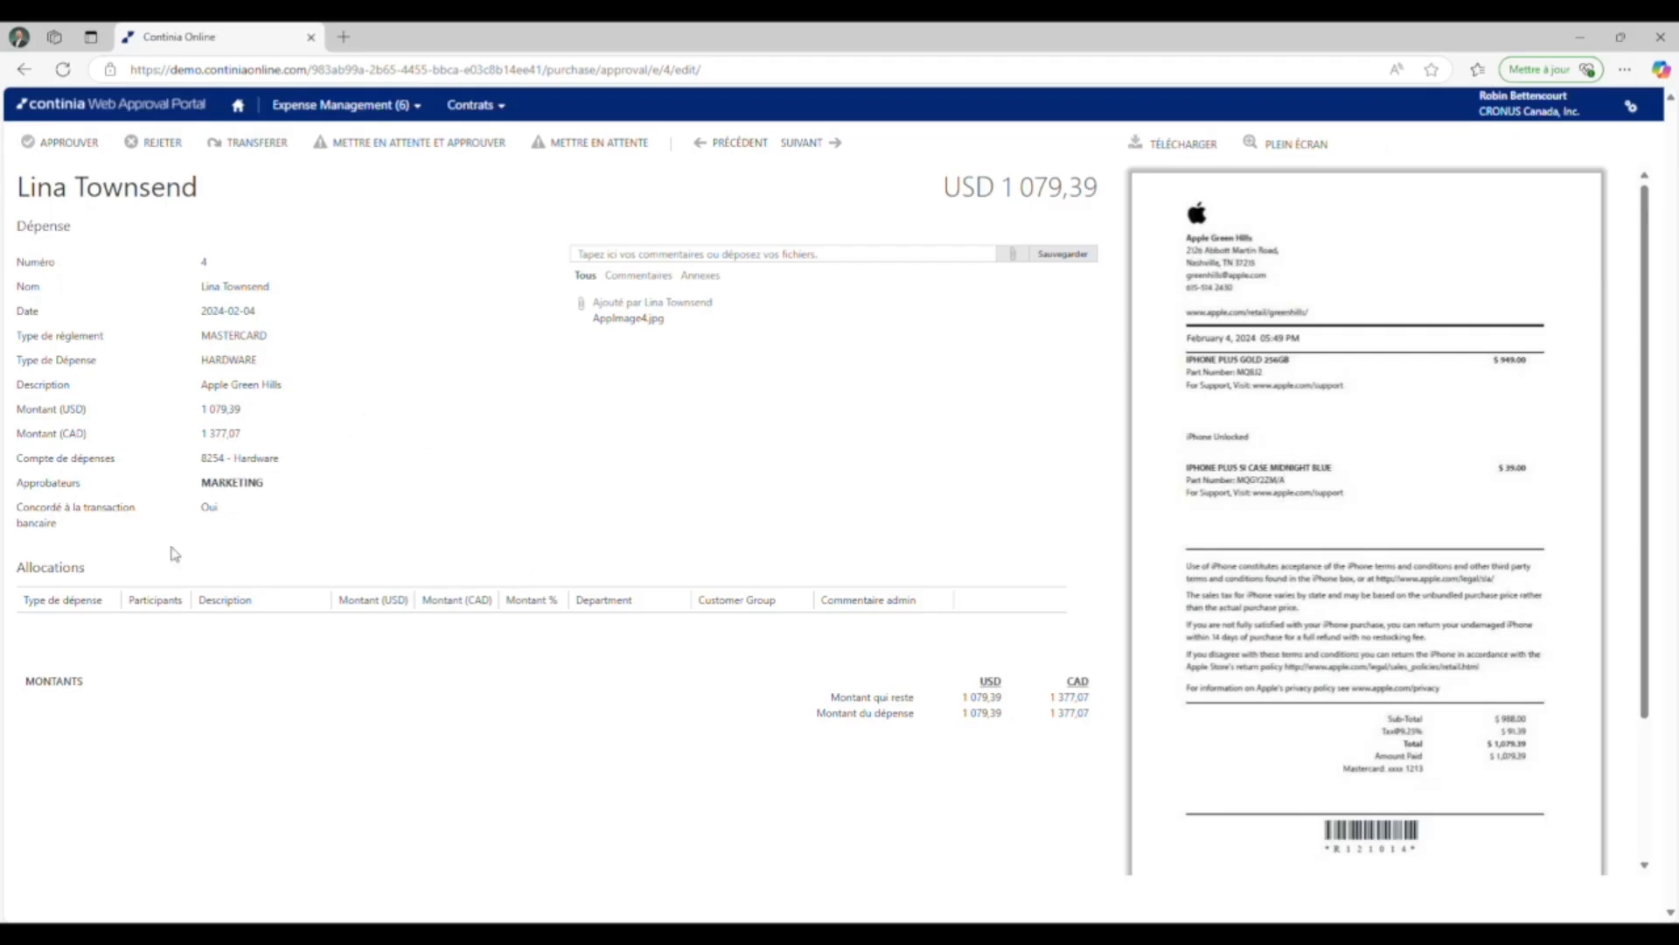
{"action": "left_click", "coordinate": [66, 145]}
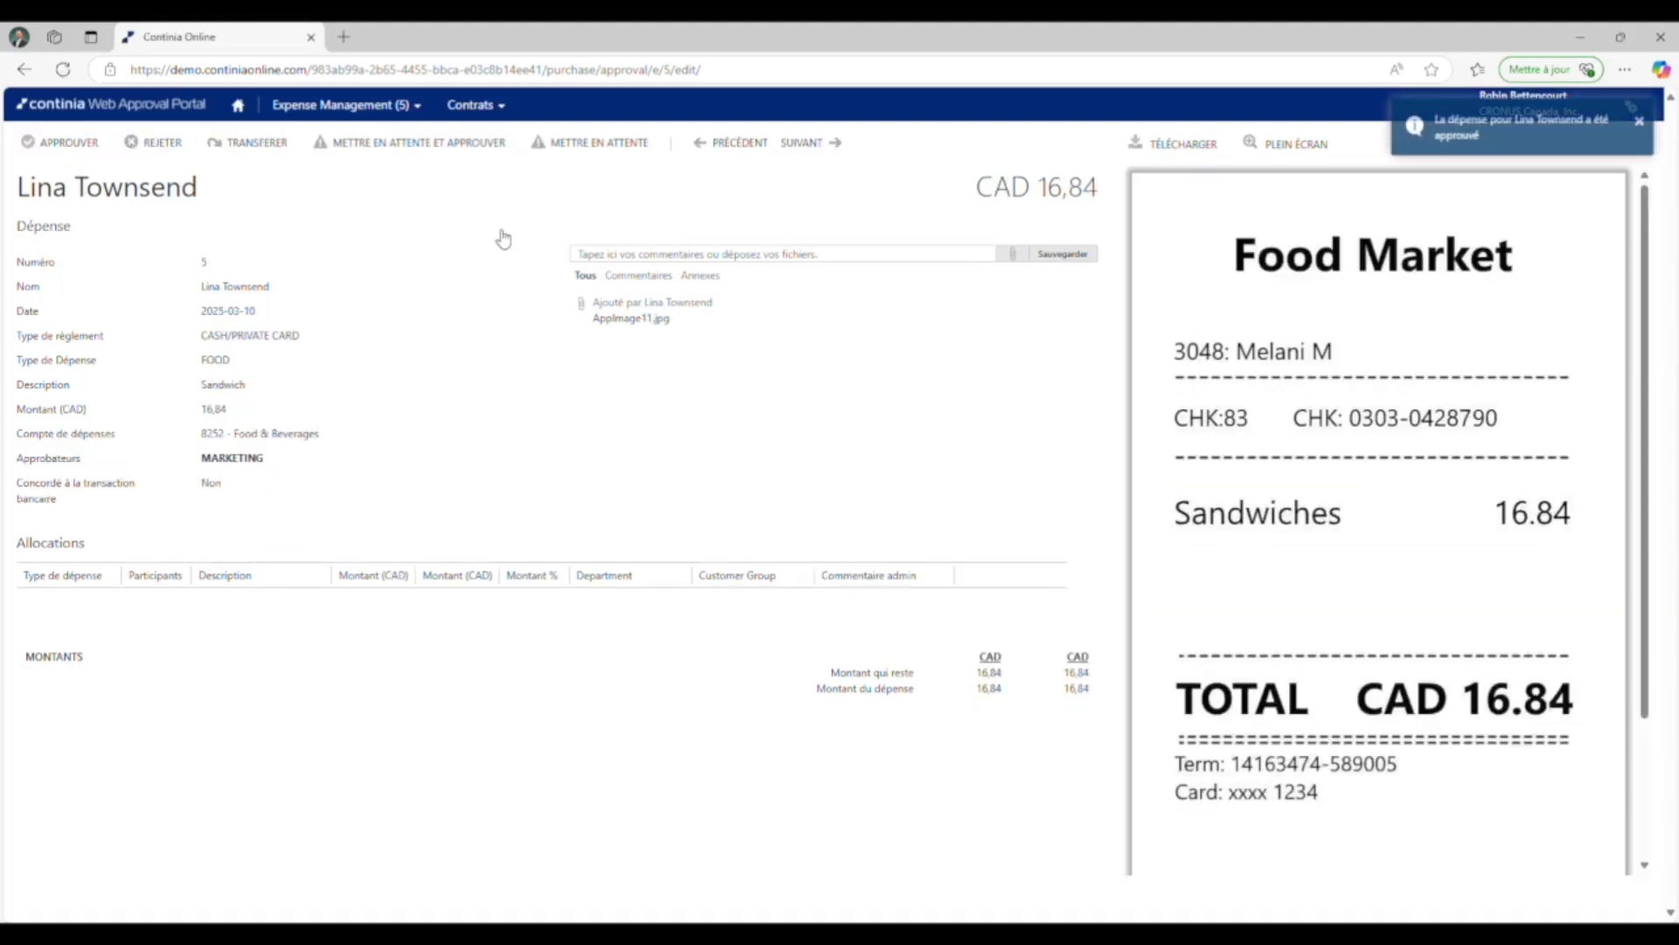
Step: From the open expense approvals, open the Sandwich FOOD expense and approve it
{"action": "left_click", "coordinate": [332, 114]}
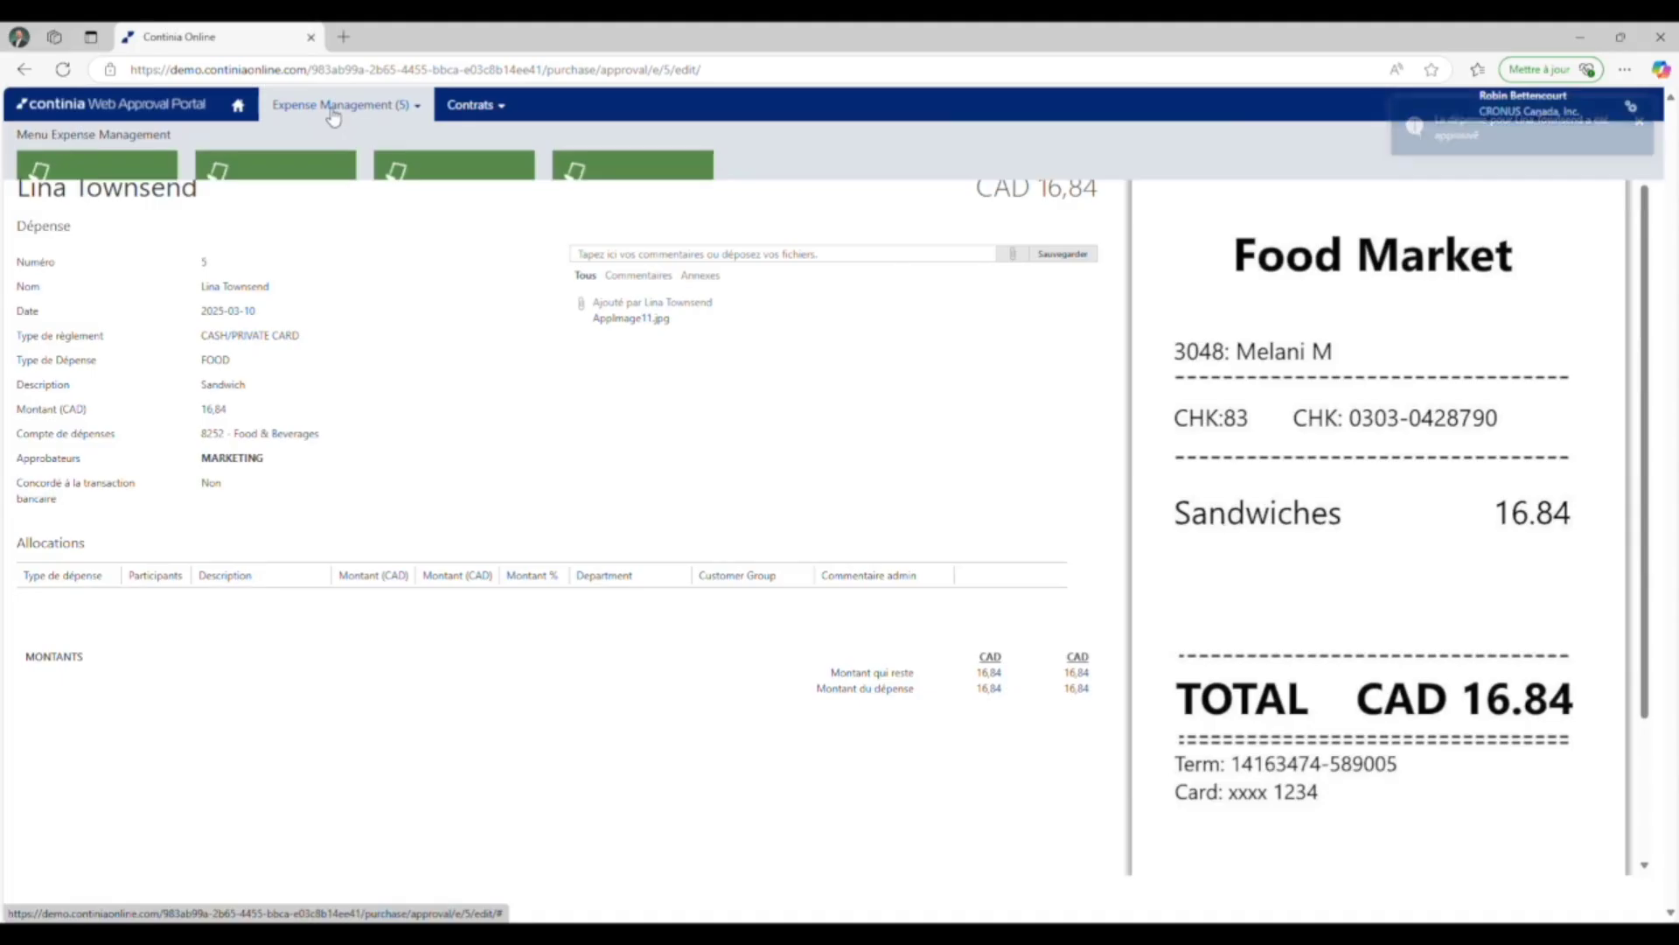
{"action": "left_click", "coordinate": [85, 187]}
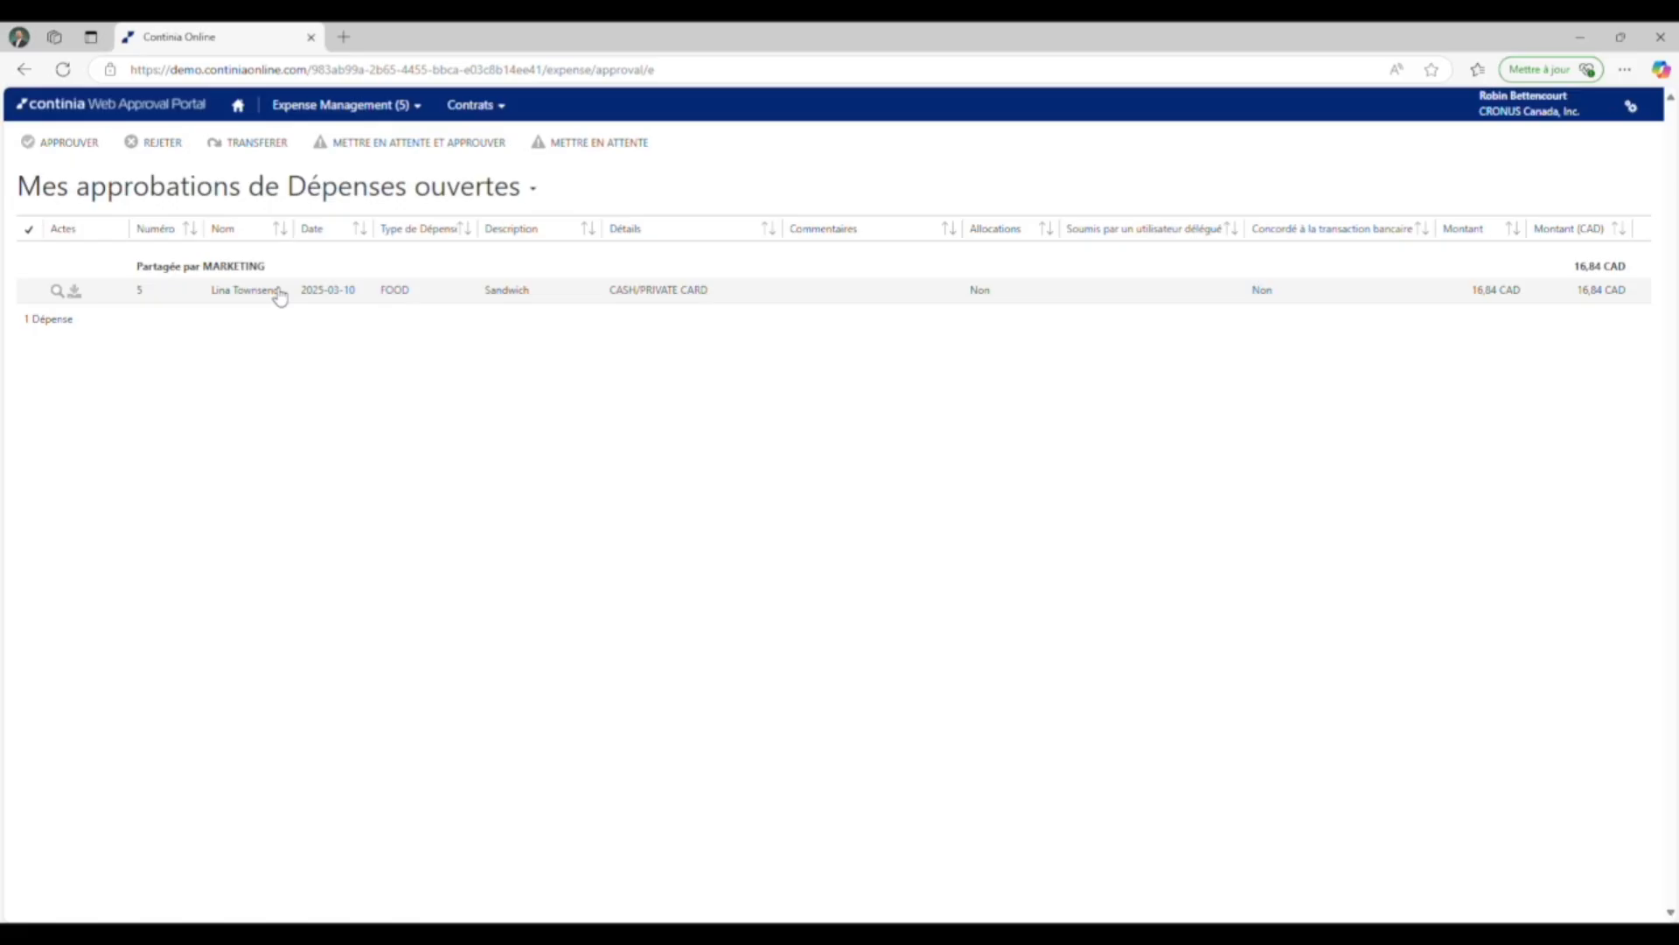
{"action": "left_click", "coordinate": [280, 294]}
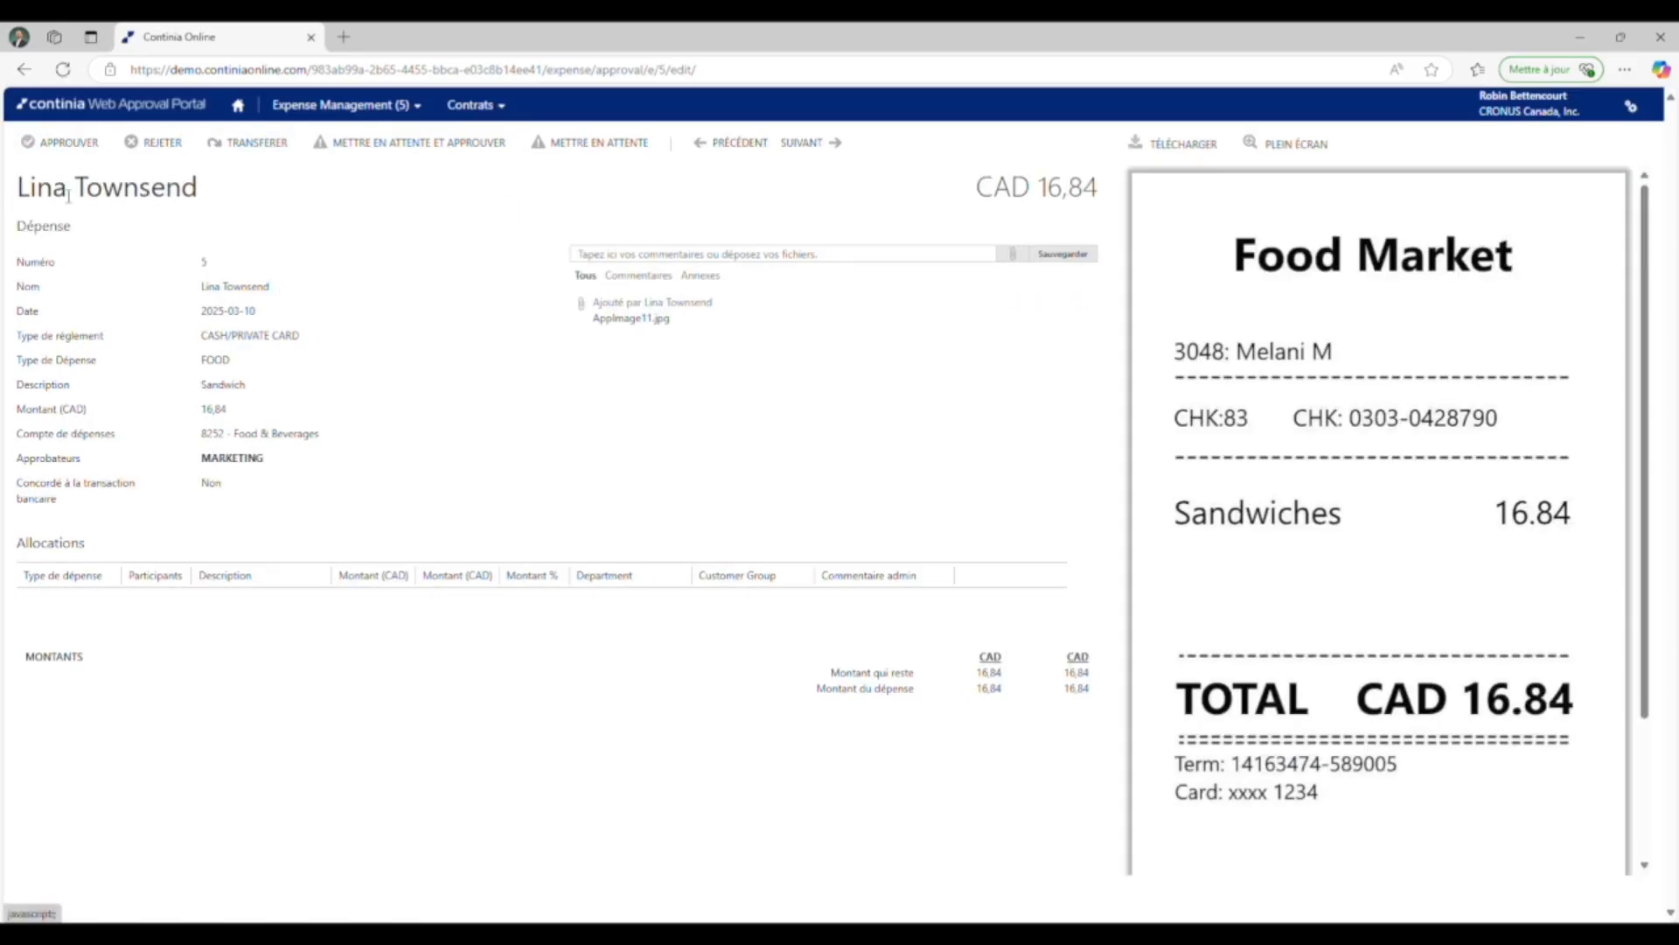
{"action": "left_click", "coordinate": [51, 140]}
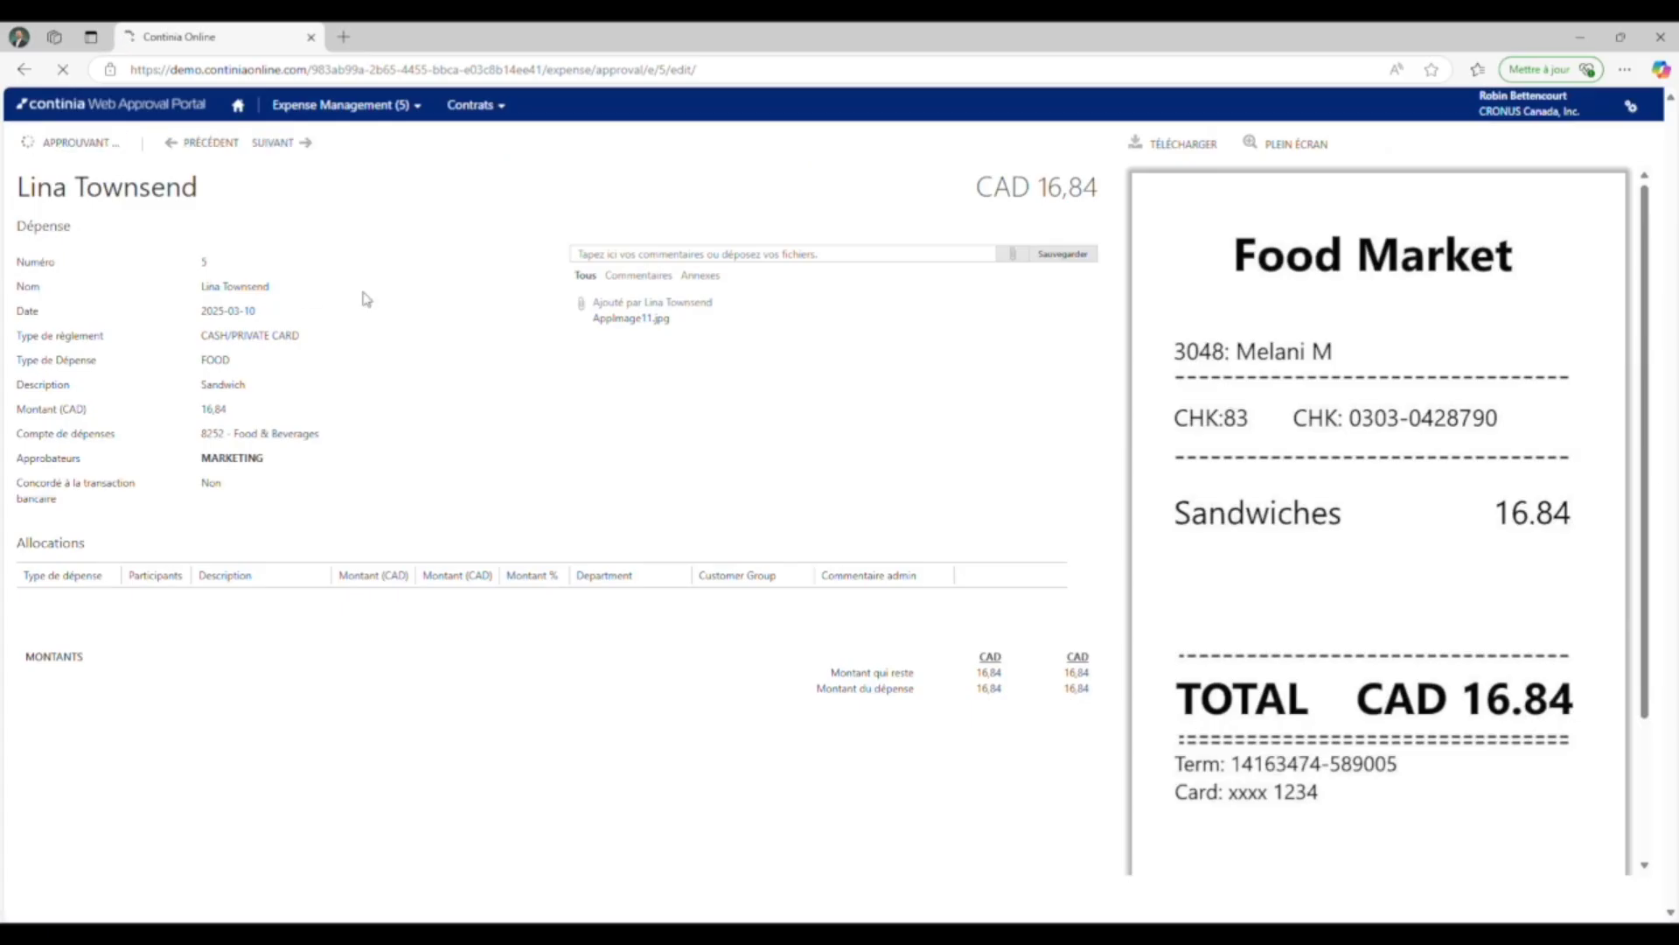
Step: From the open mileage approvals, open mileage claim 1 and reject it with the comment "Doublon"
{"action": "left_click", "coordinate": [294, 106]}
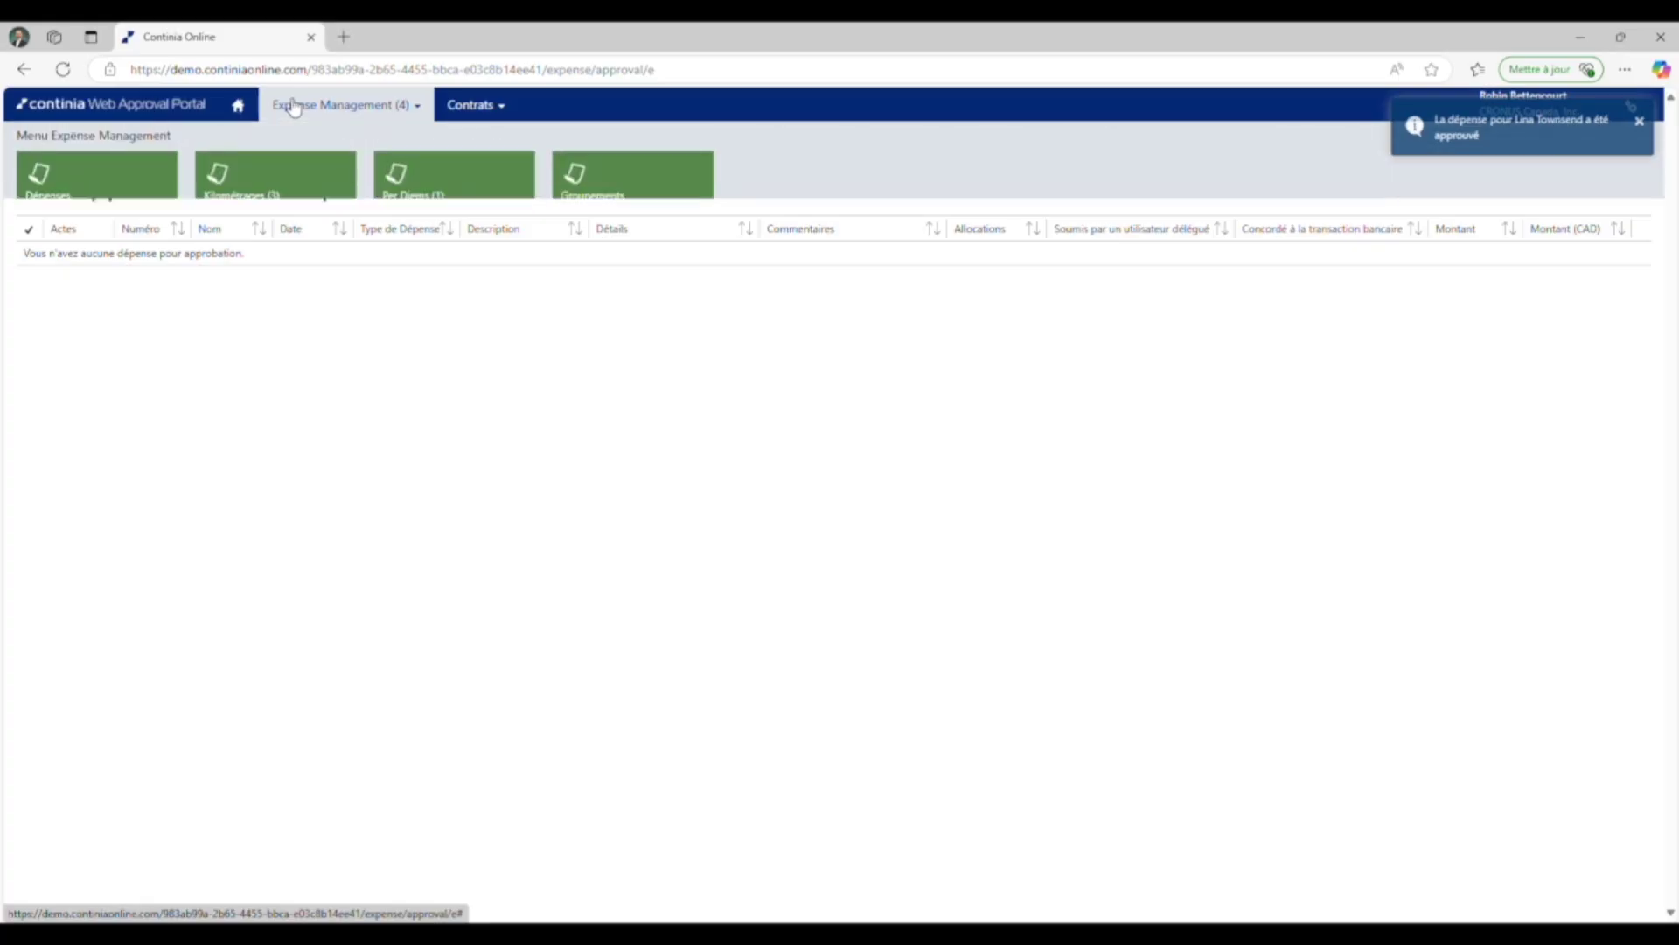
{"action": "left_click", "coordinate": [298, 190]}
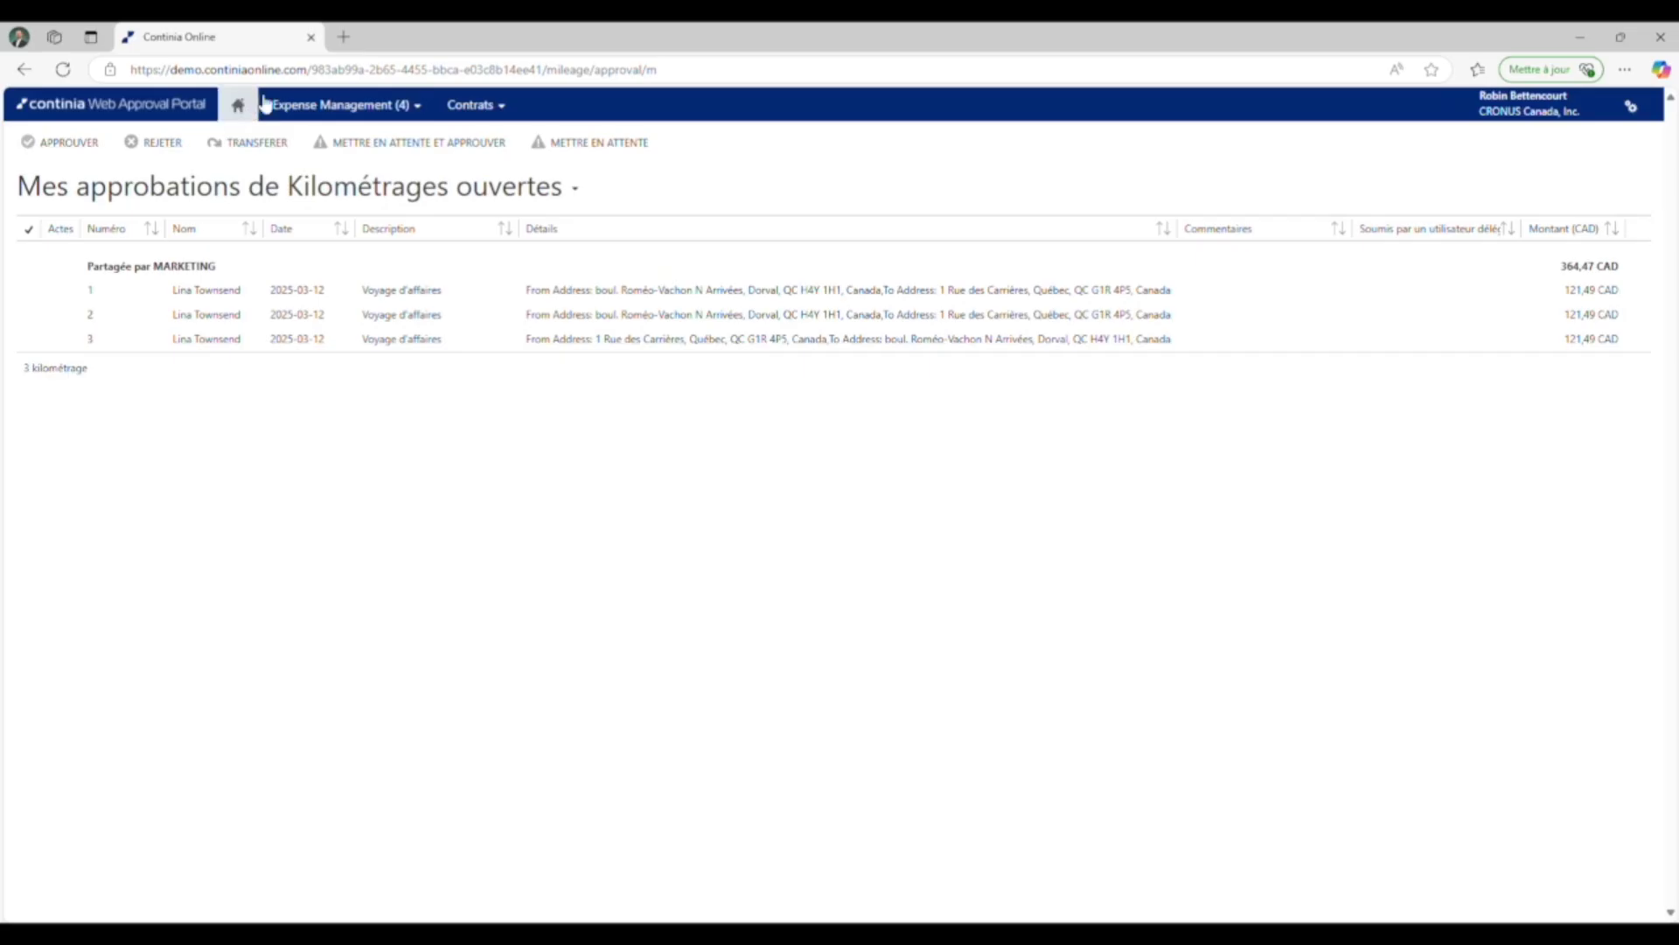
{"action": "left_click", "coordinate": [289, 109]}
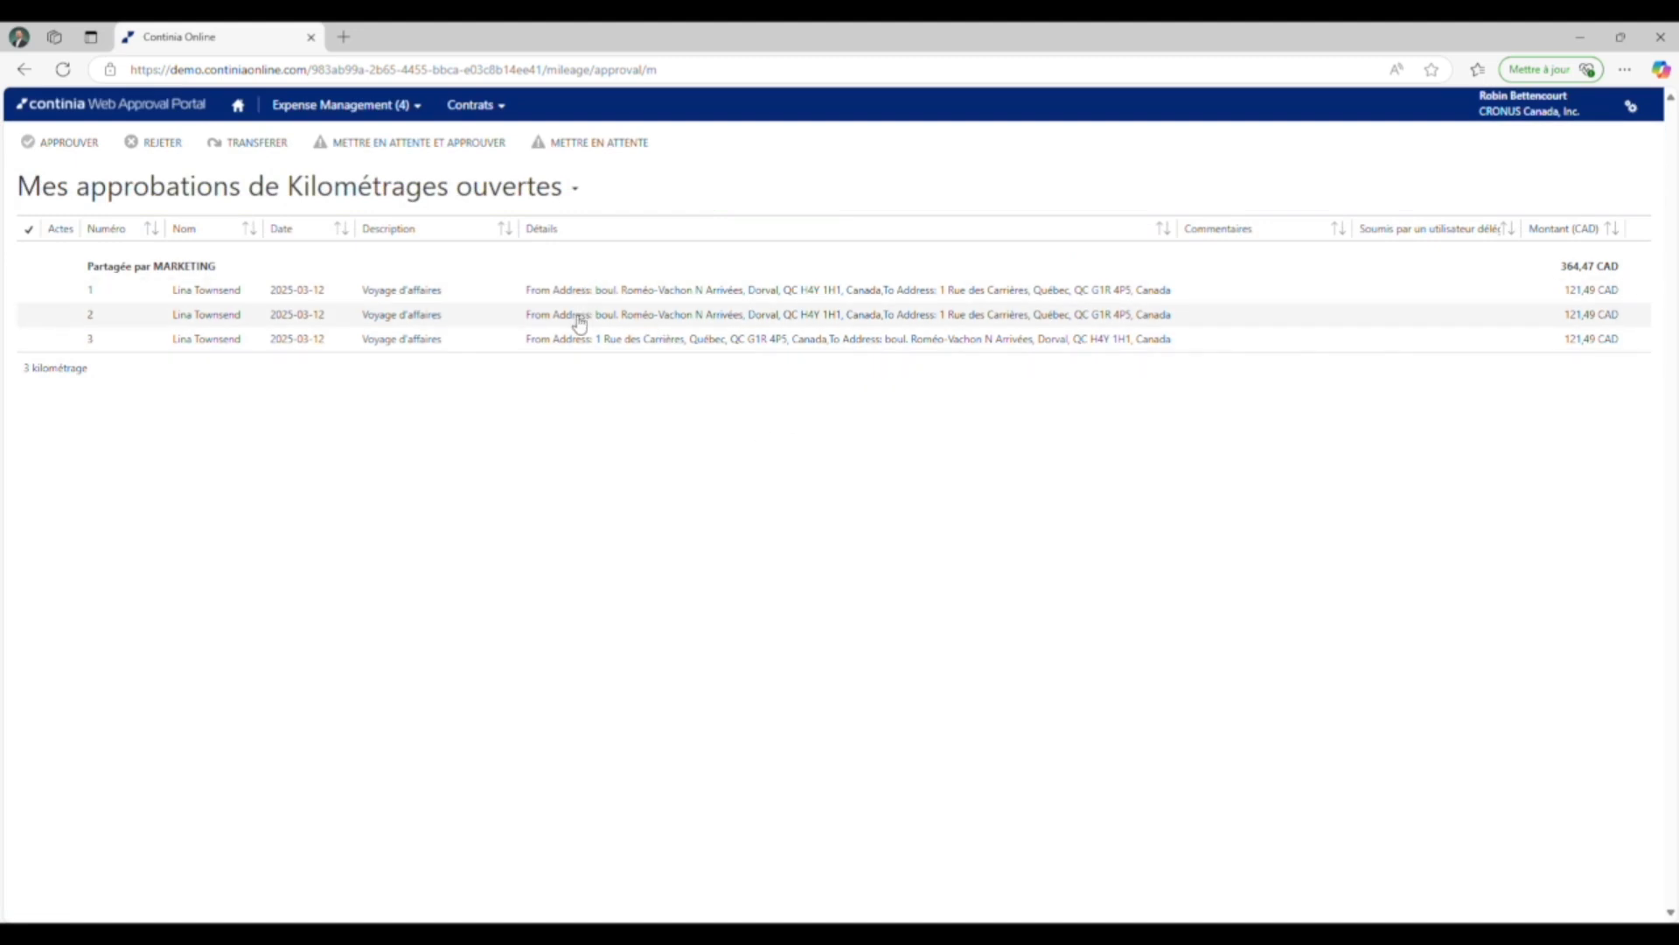
{"action": "left_click", "coordinate": [628, 291]}
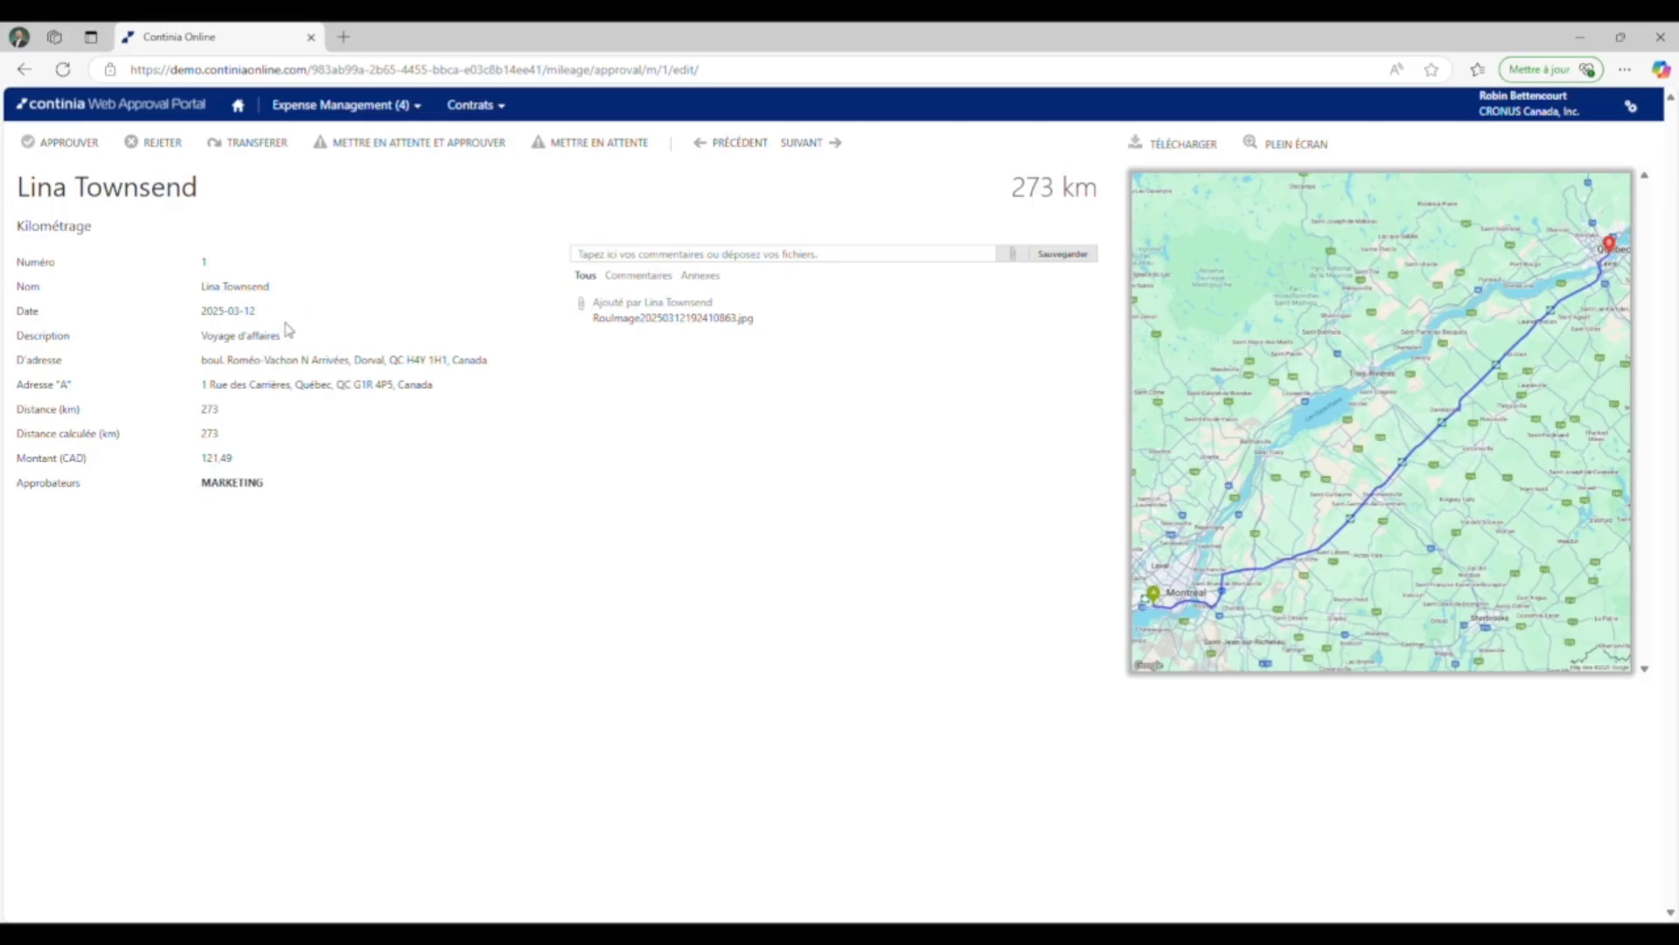
{"action": "left_click", "coordinate": [792, 145]}
{"action": "left_click", "coordinate": [145, 143]}
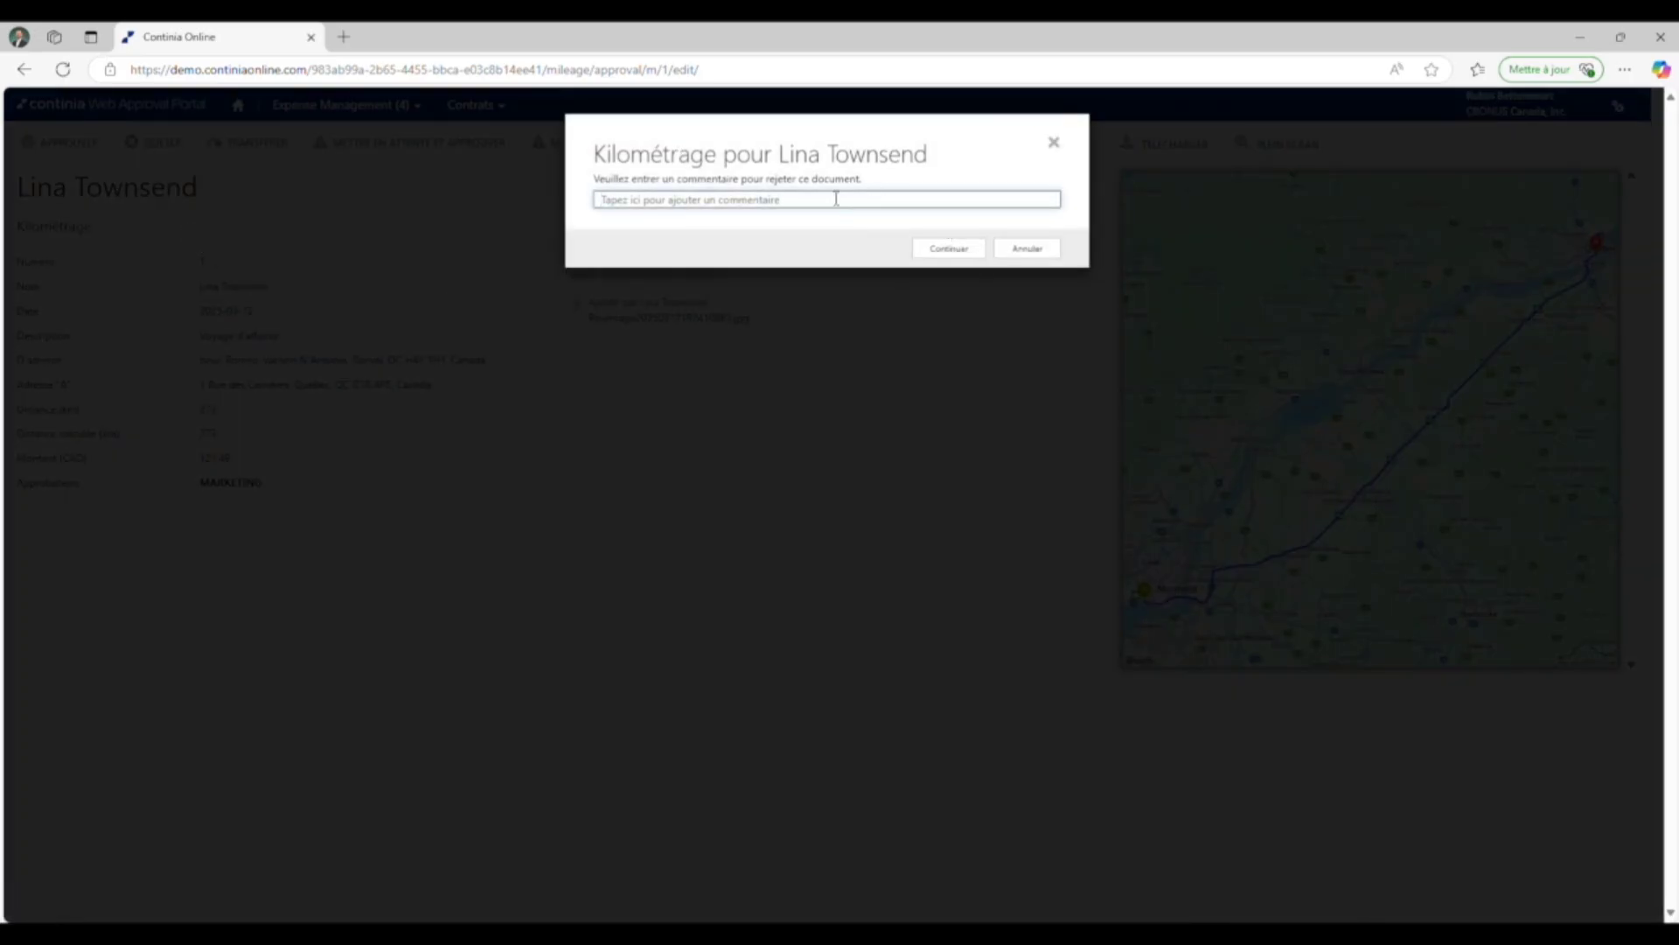
{"action": "type", "text": "Doublon"}
{"action": "left_click", "coordinate": [952, 249]}
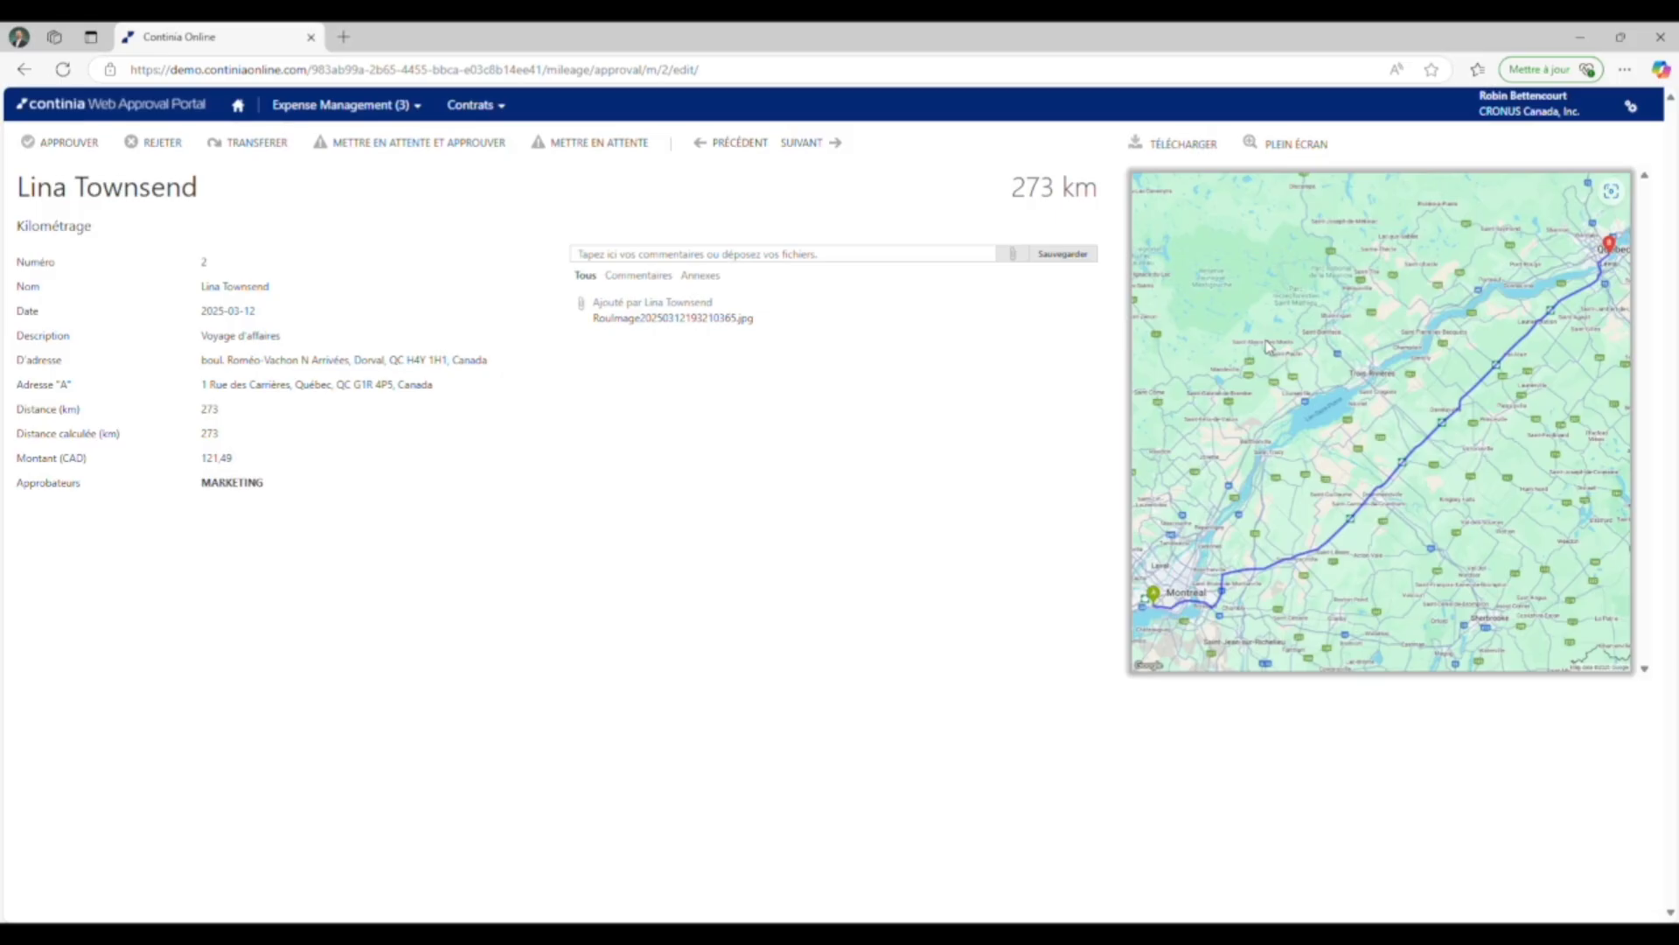
Step: Approve the two remaining mileage claims, numbers 2 and 3, for the outbound and return trips
{"action": "left_click", "coordinate": [70, 142]}
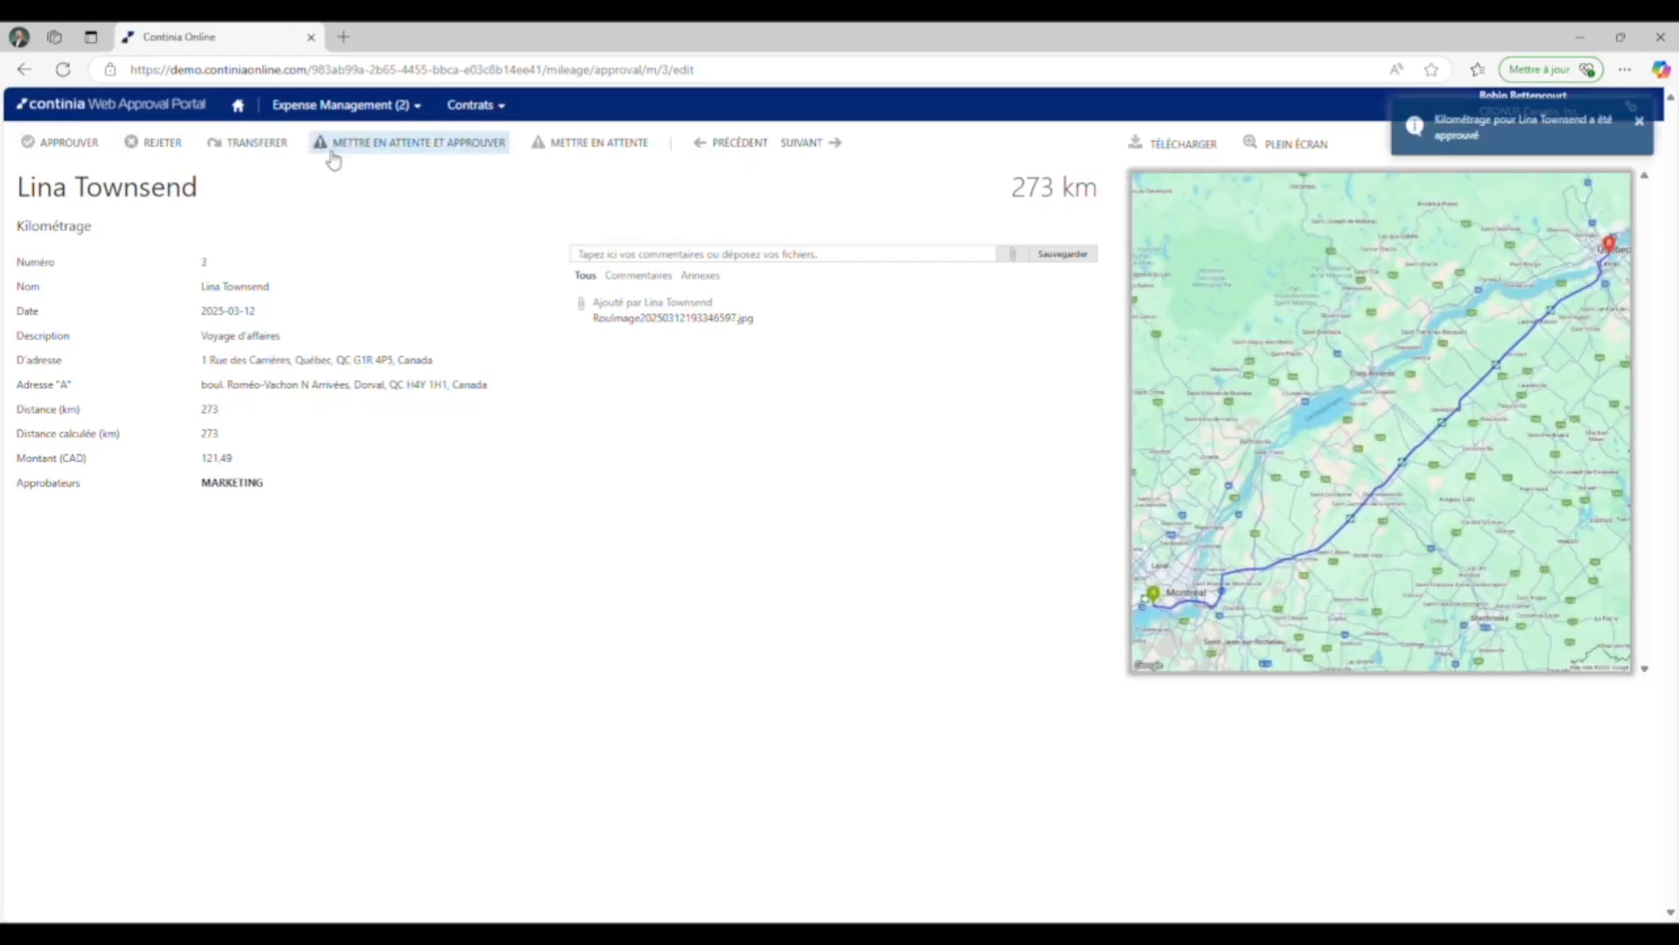
{"action": "left_click", "coordinate": [68, 150]}
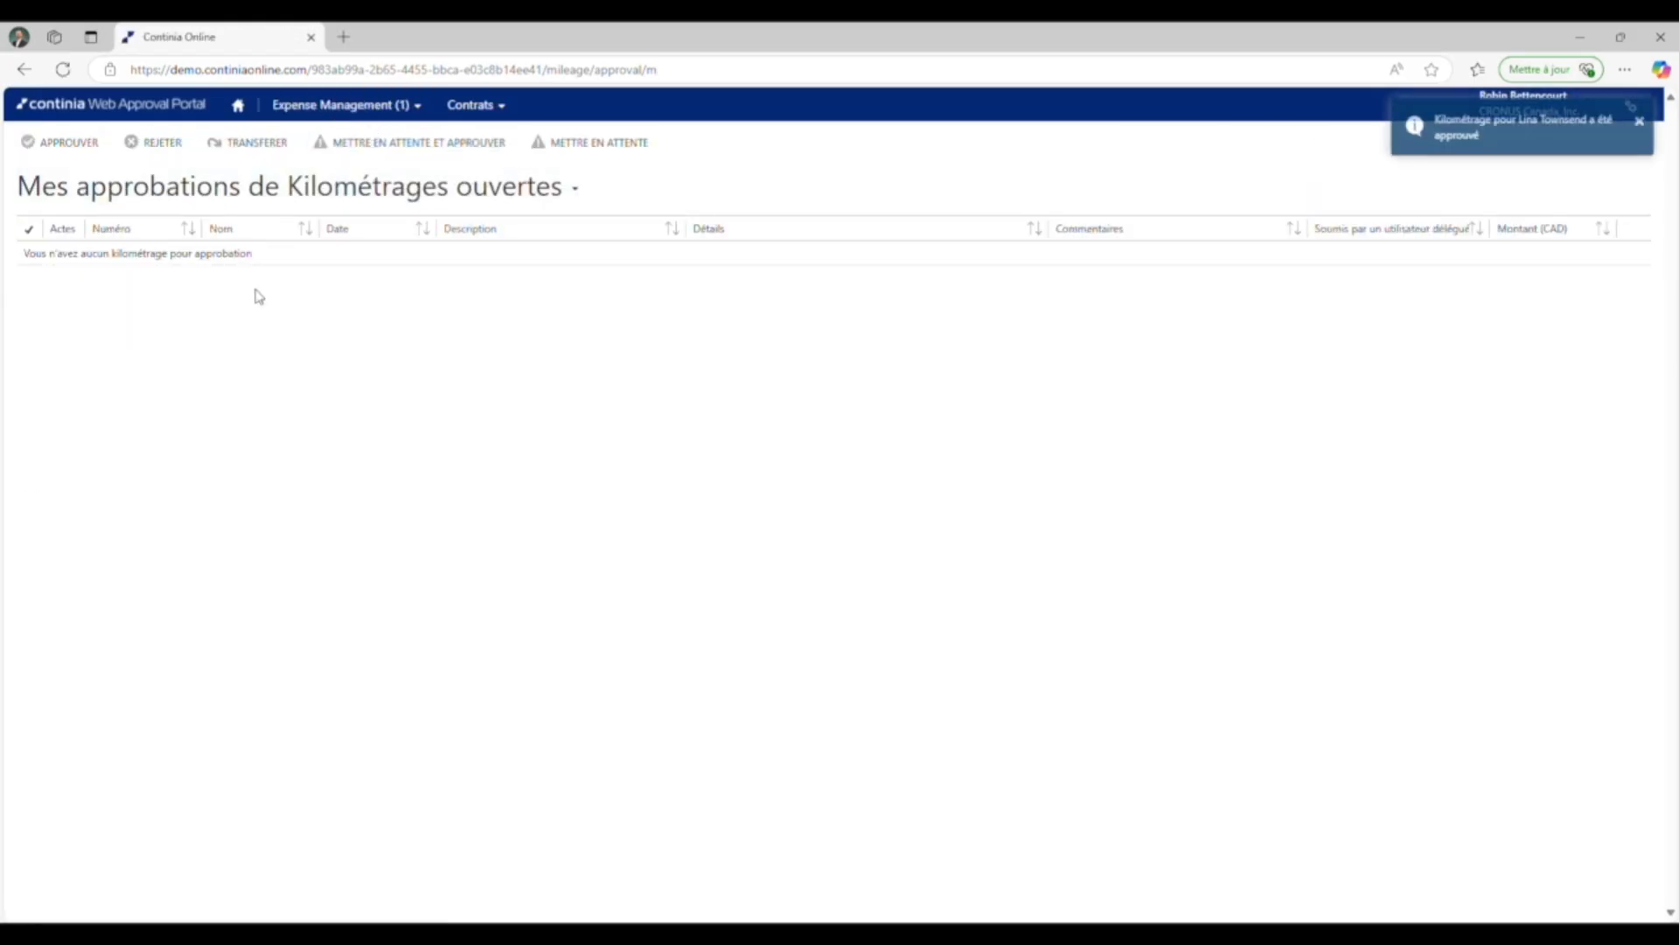
Step: From the open per diem approvals, open the "Voyage d'affaires" per diem, review its days and approve it
{"action": "left_click", "coordinate": [323, 105]}
{"action": "left_click", "coordinate": [481, 184]}
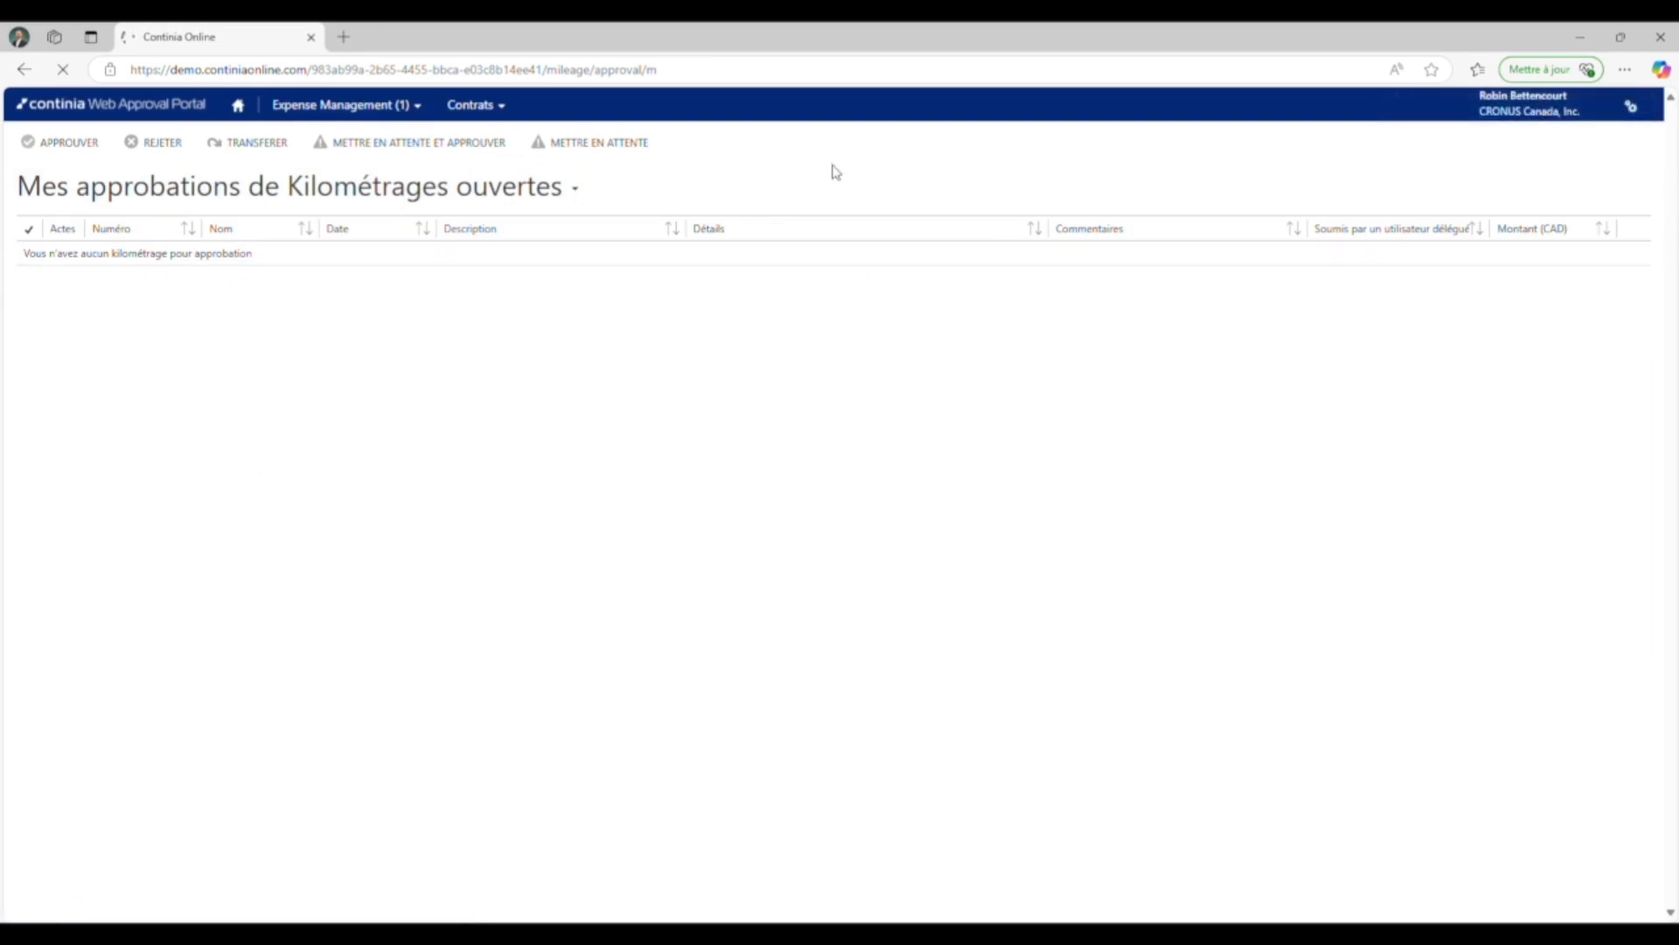
{"action": "left_click", "coordinate": [390, 107]}
{"action": "left_click", "coordinate": [454, 213]}
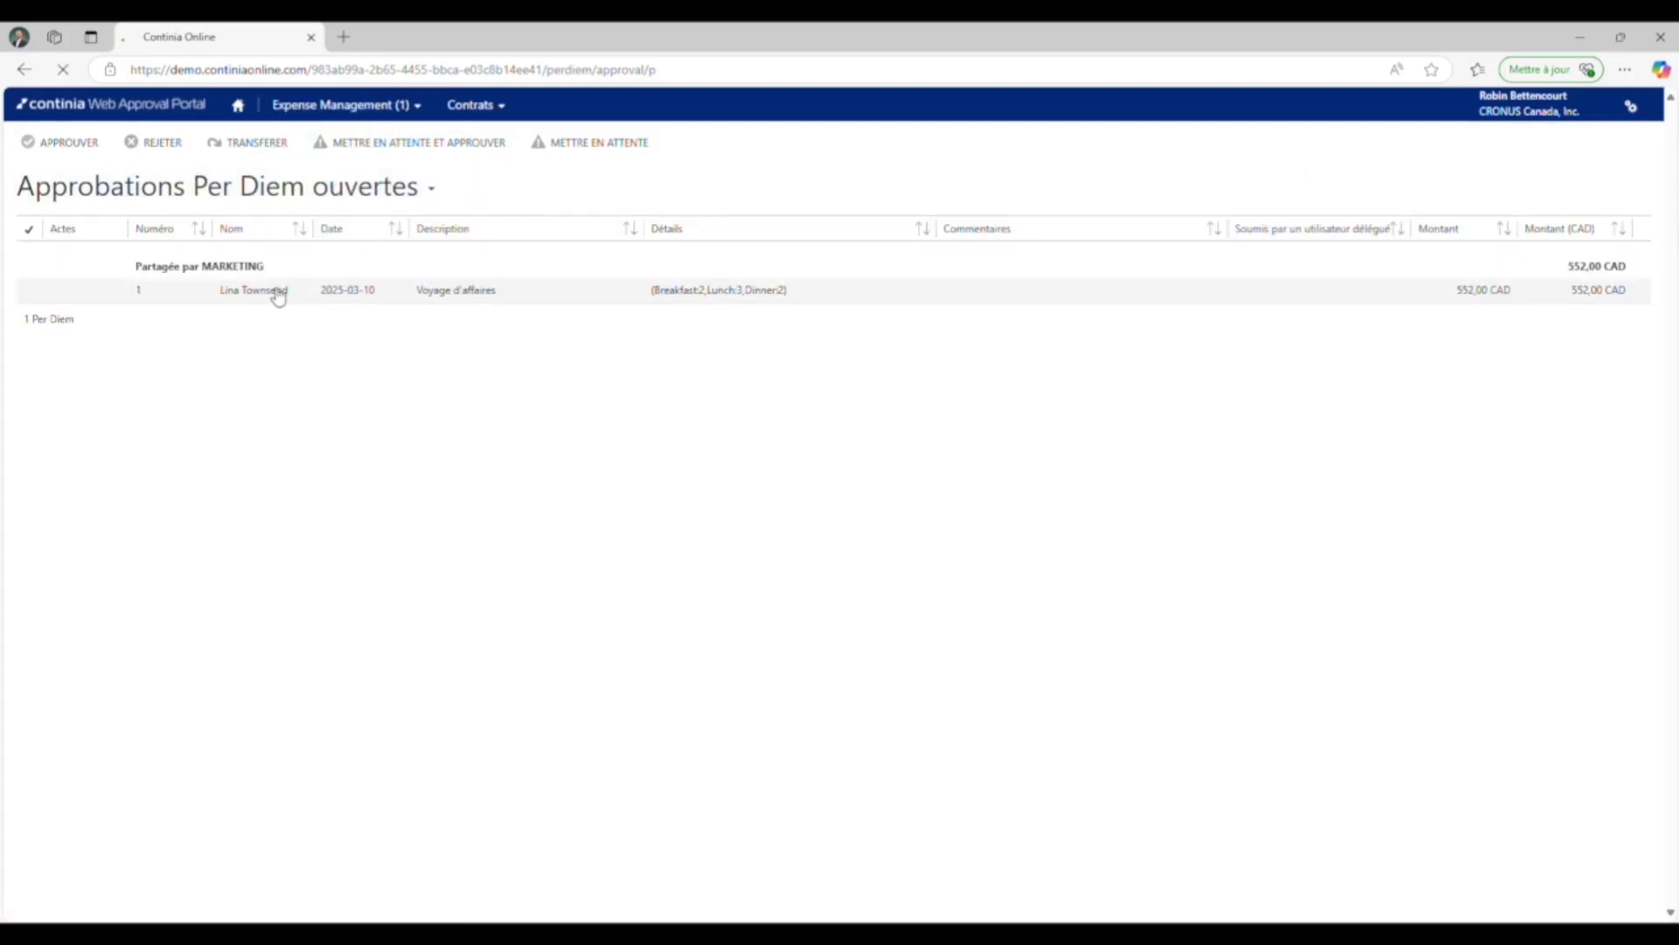
{"action": "left_click", "coordinate": [250, 302]}
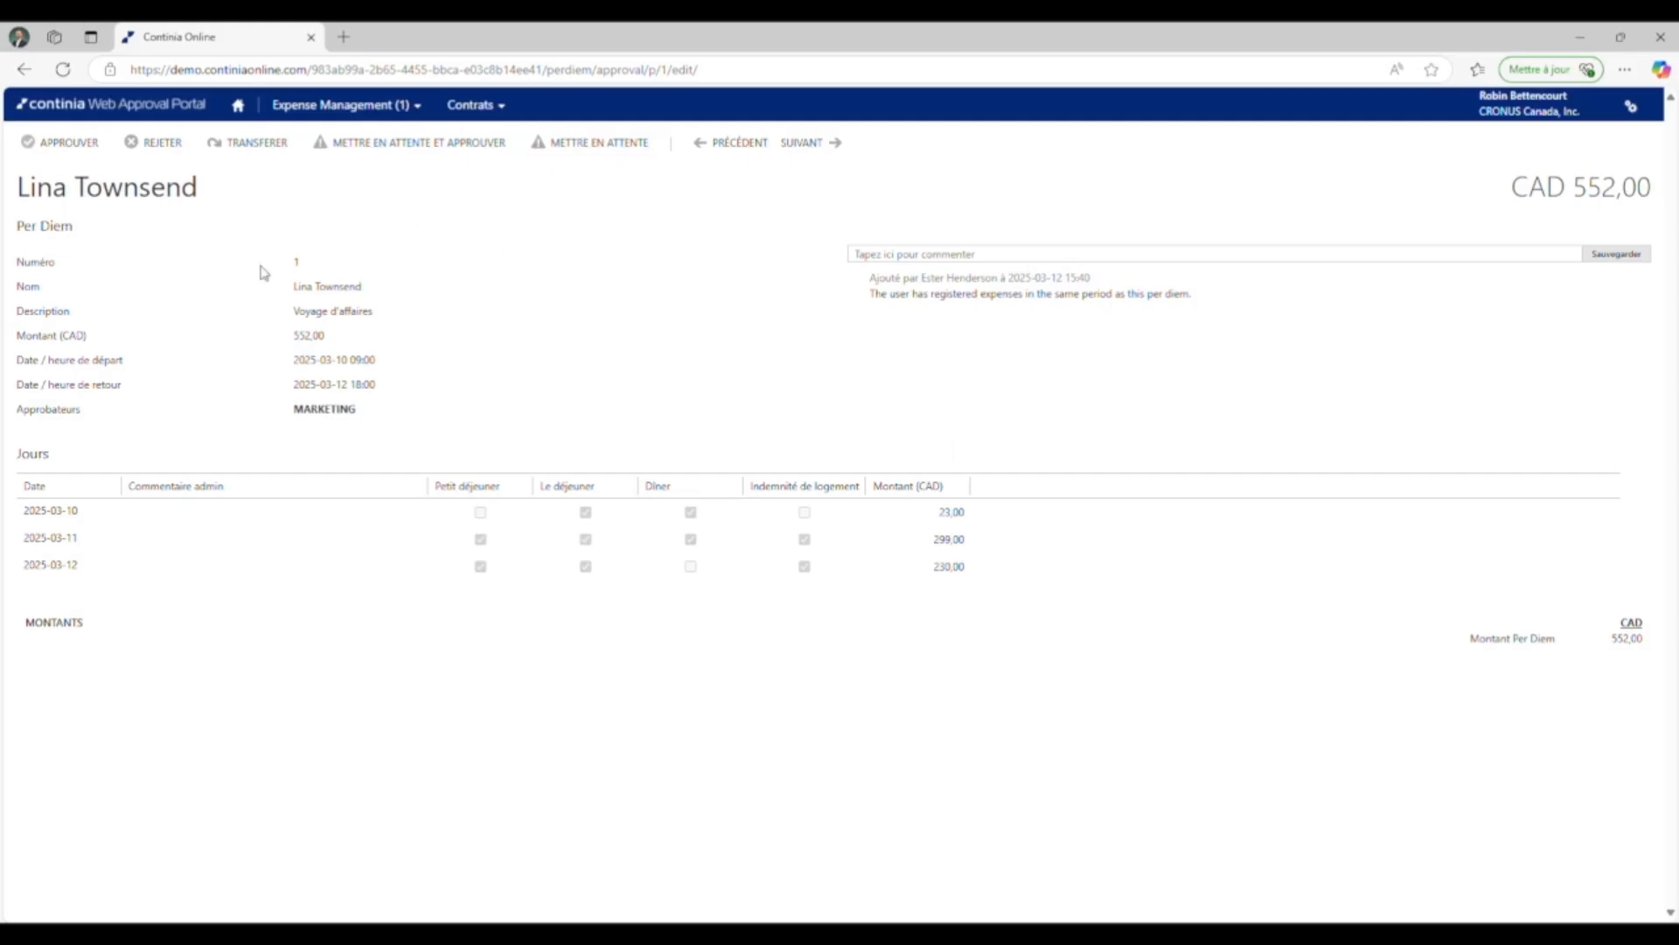
{"action": "left_click", "coordinate": [71, 144]}
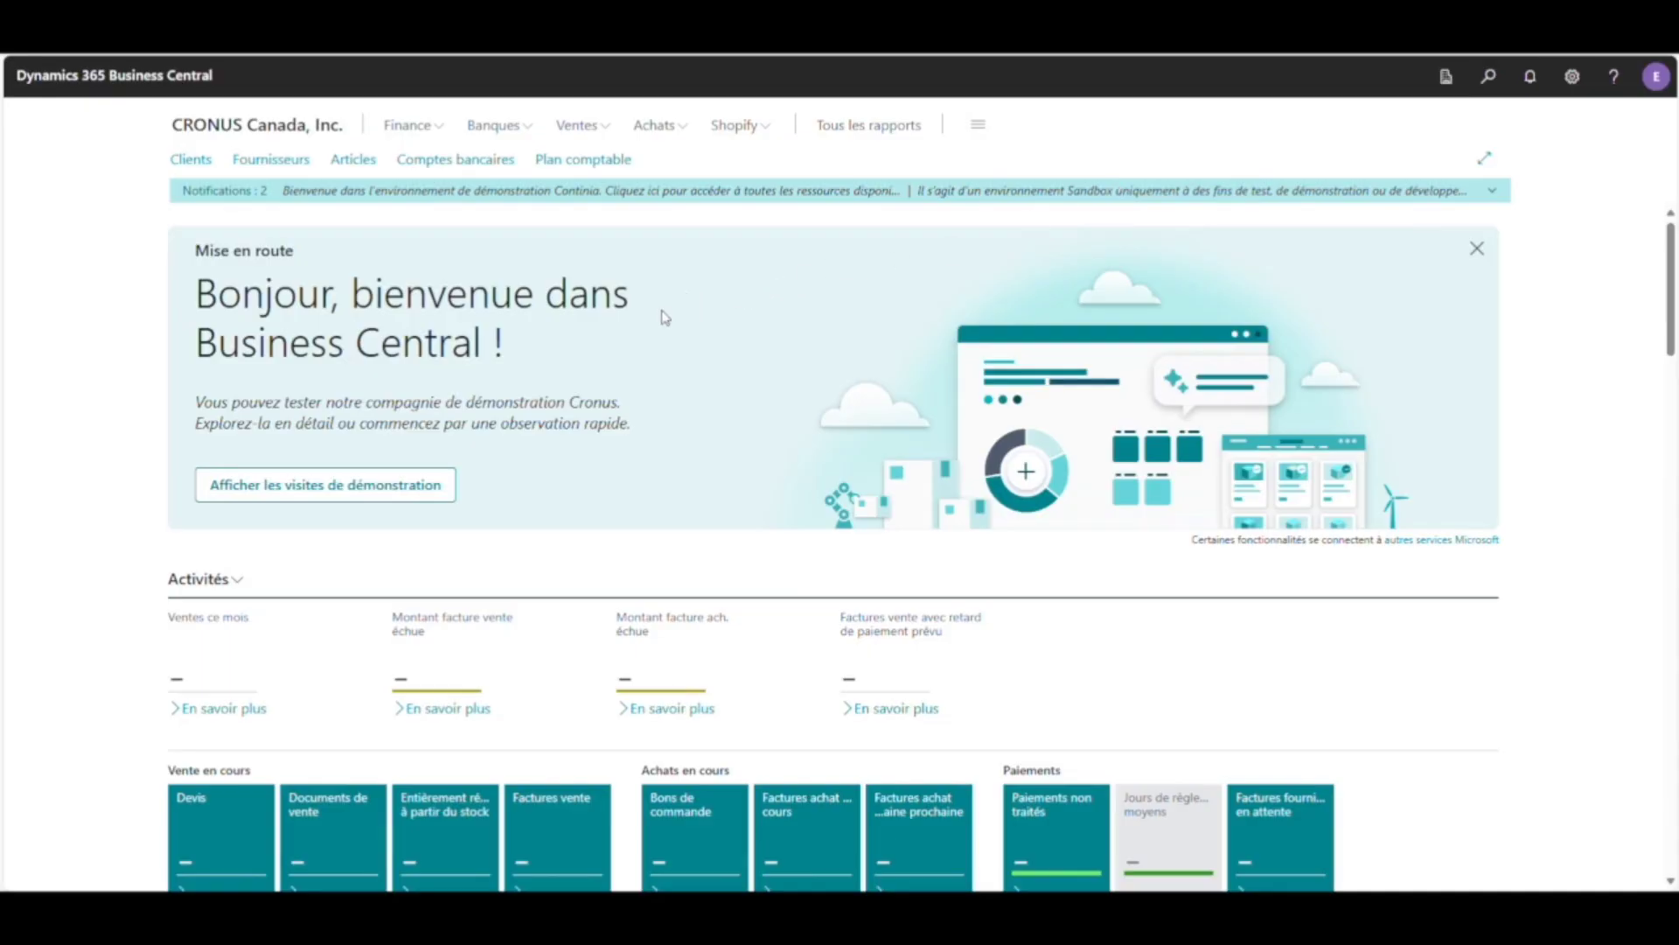
Step: Switch to Dynamics 365 Business Central and synchronize the Continia Expense Management activities with Continia Online
{"action": "scroll", "coordinate": [665, 317], "scroll_direction": "down", "scroll_amount": 1}
{"action": "scroll", "coordinate": [665, 317], "scroll_direction": "down", "scroll_amount": 10}
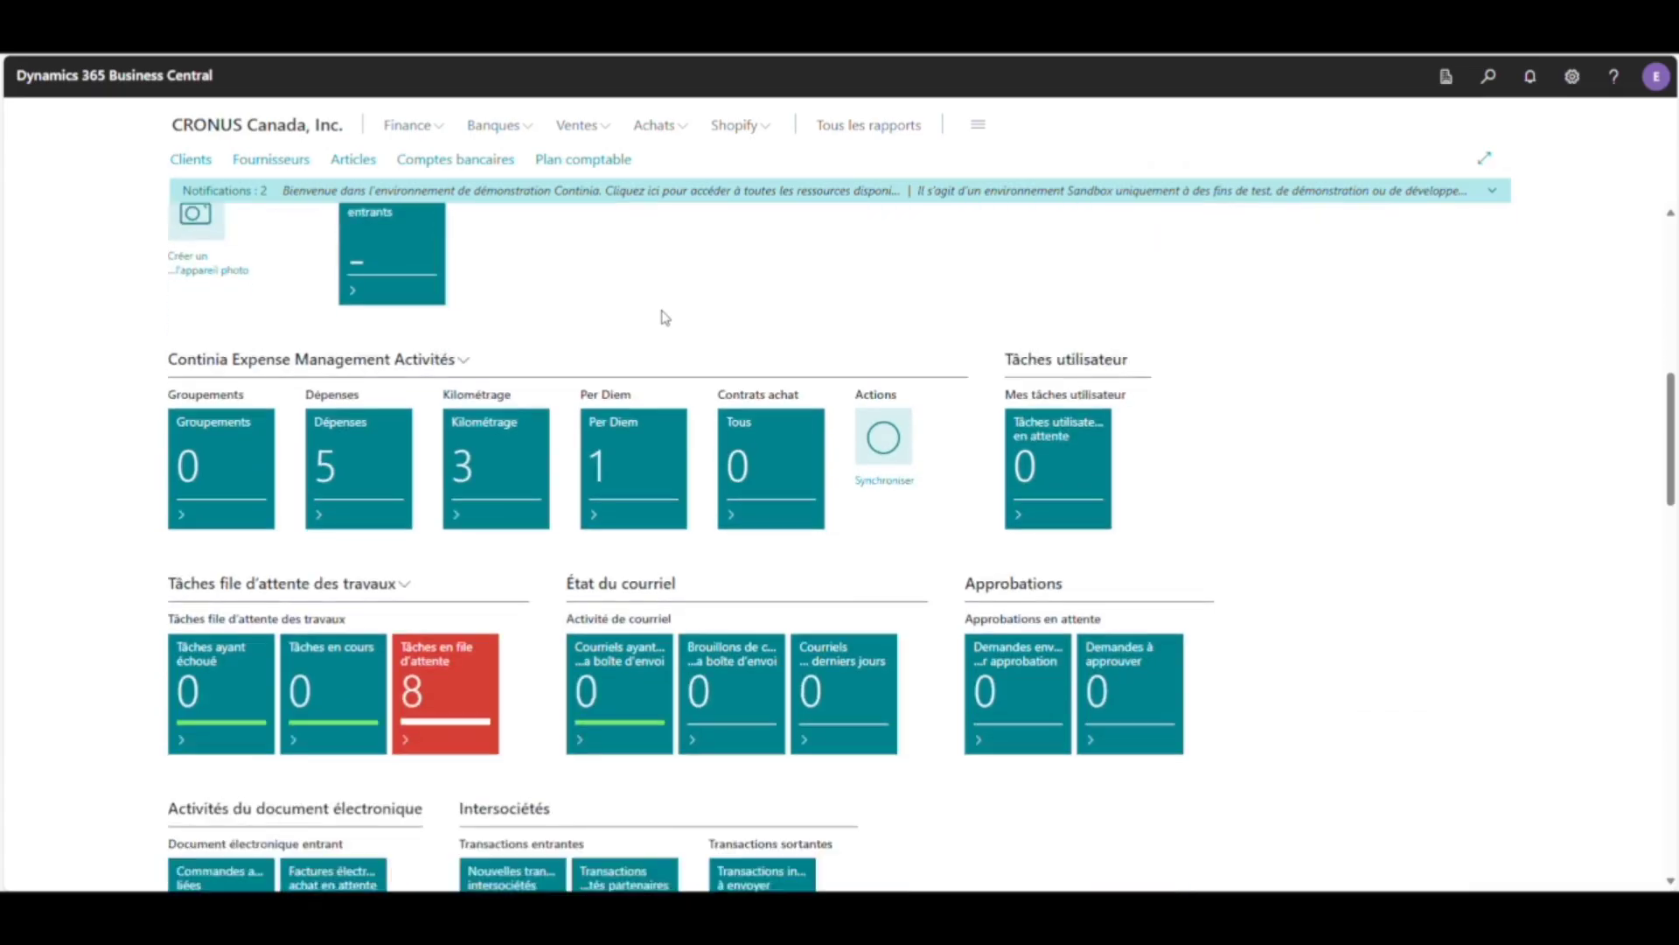
{"action": "scroll", "coordinate": [665, 316], "scroll_direction": "up", "scroll_amount": 1}
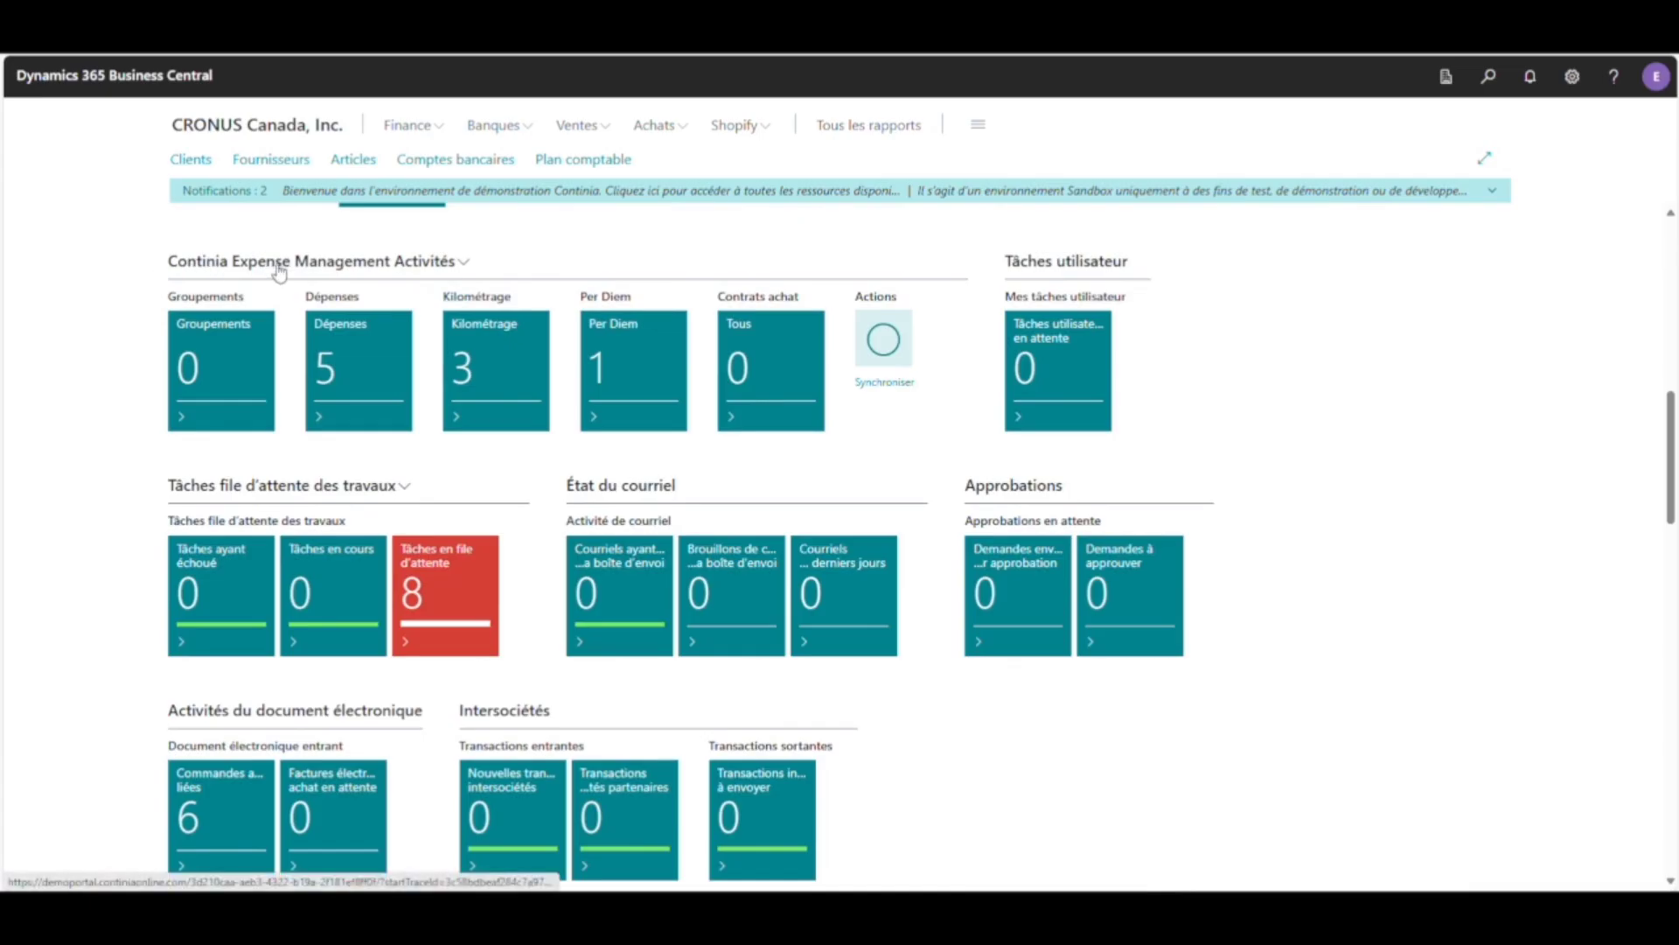
{"action": "left_click", "coordinate": [884, 343]}
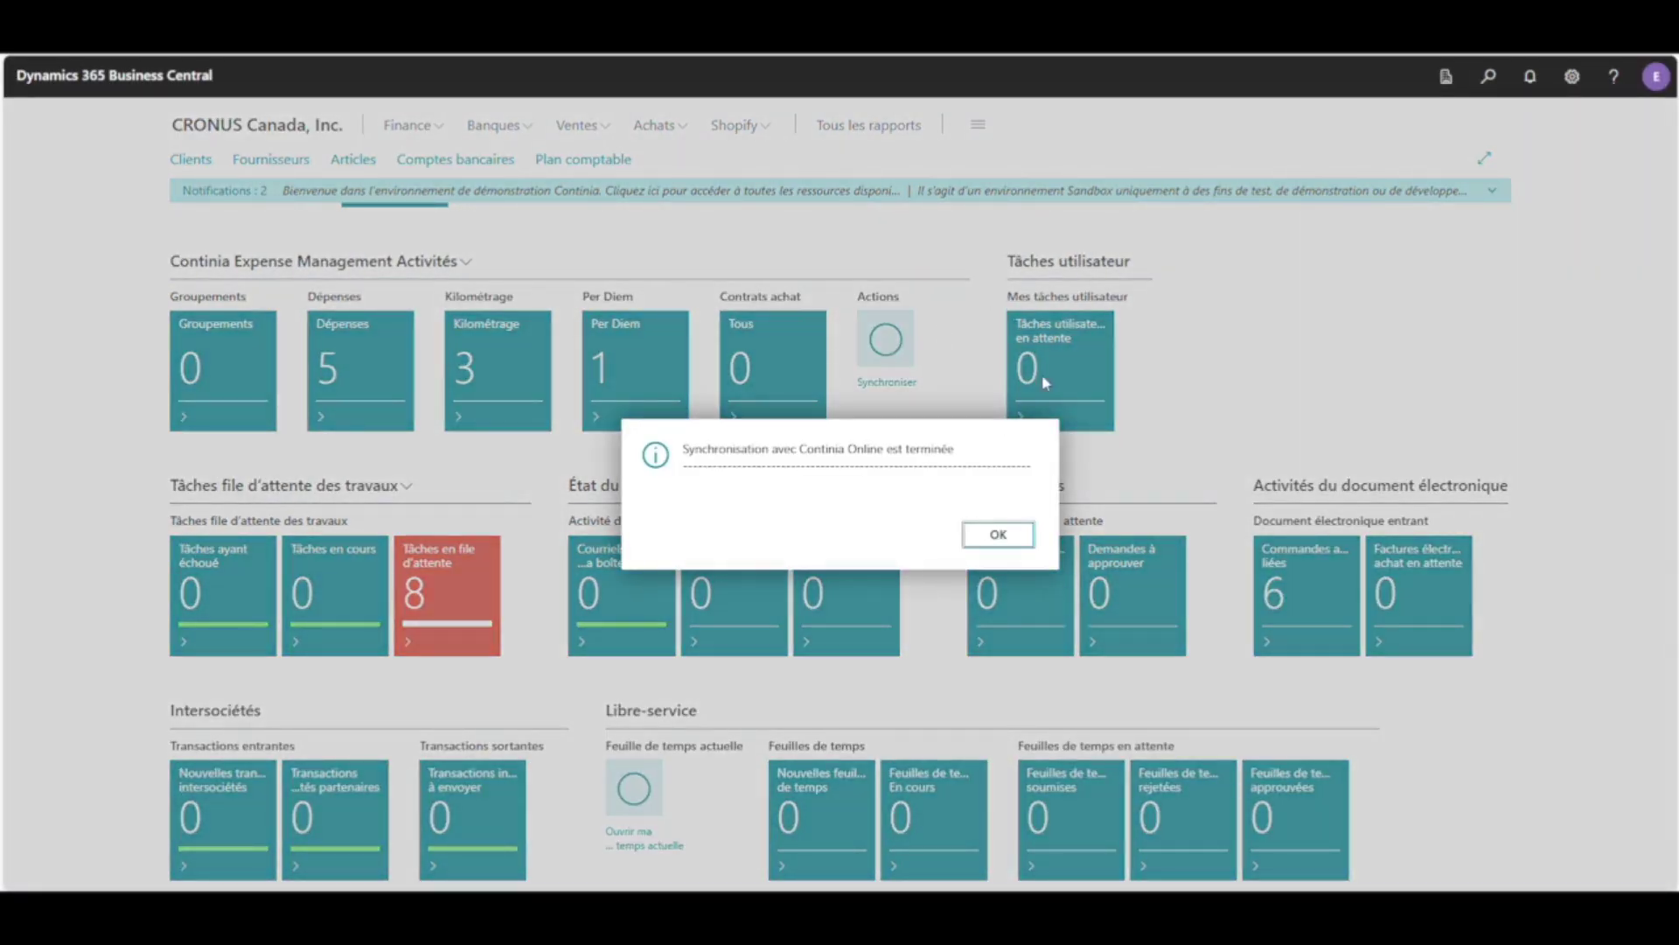
{"action": "left_click", "coordinate": [1018, 535]}
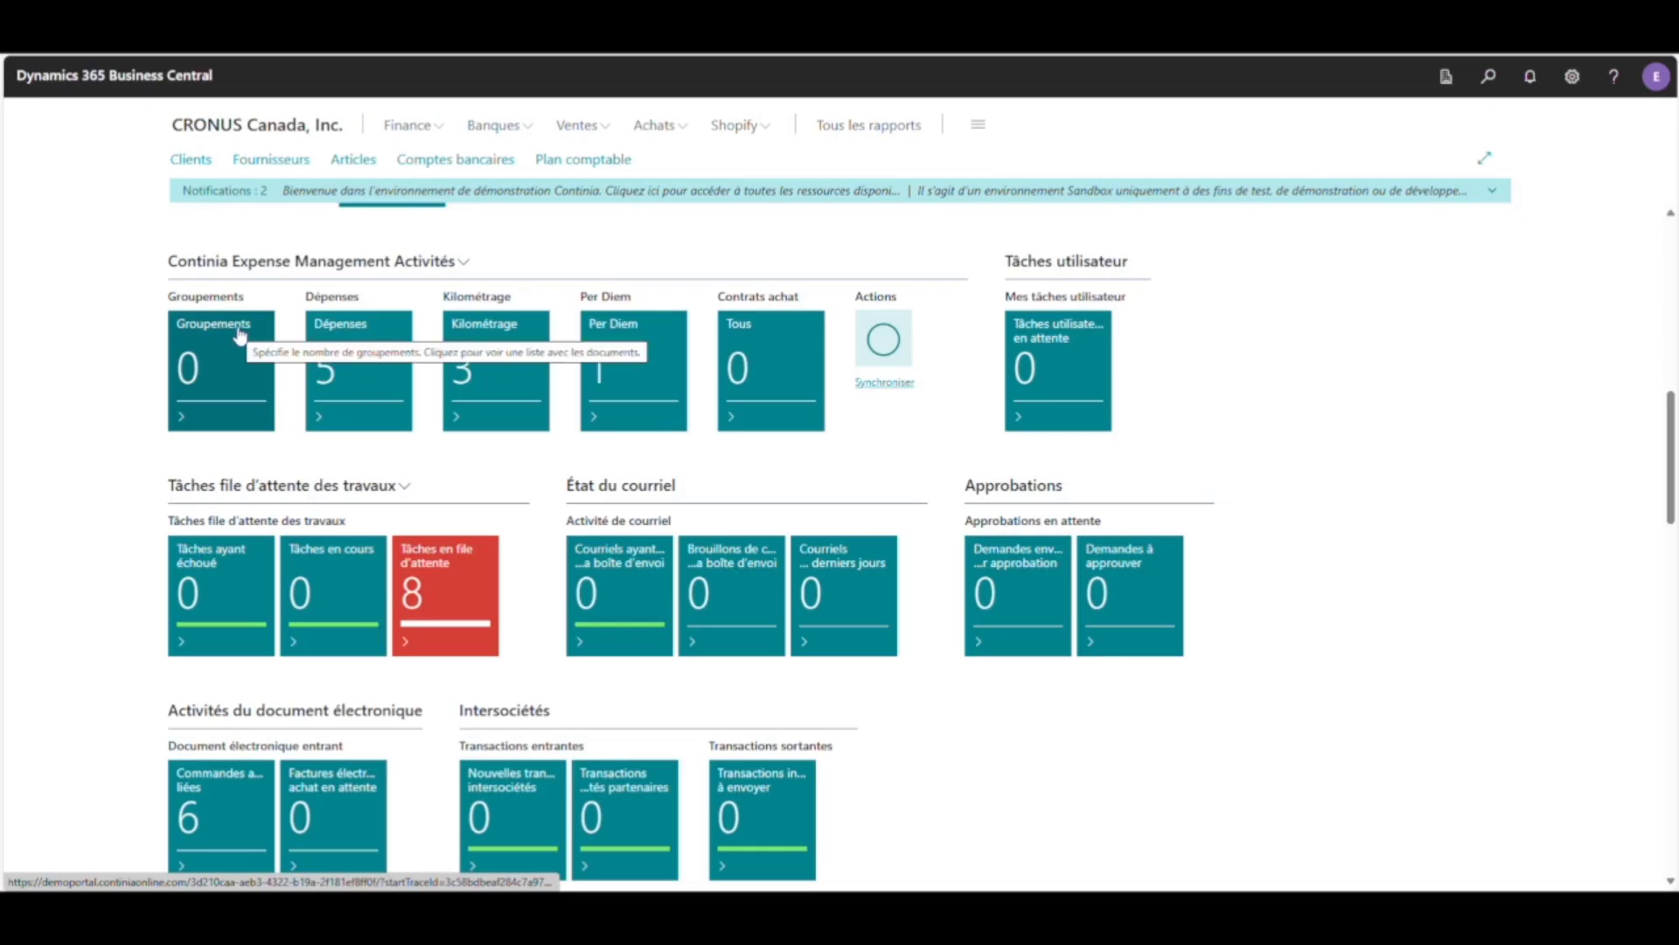
Step: Open the expenses list, check its administration actions, and review the Apple Green Hills expense card before returning to the list
{"action": "left_click", "coordinate": [376, 355]}
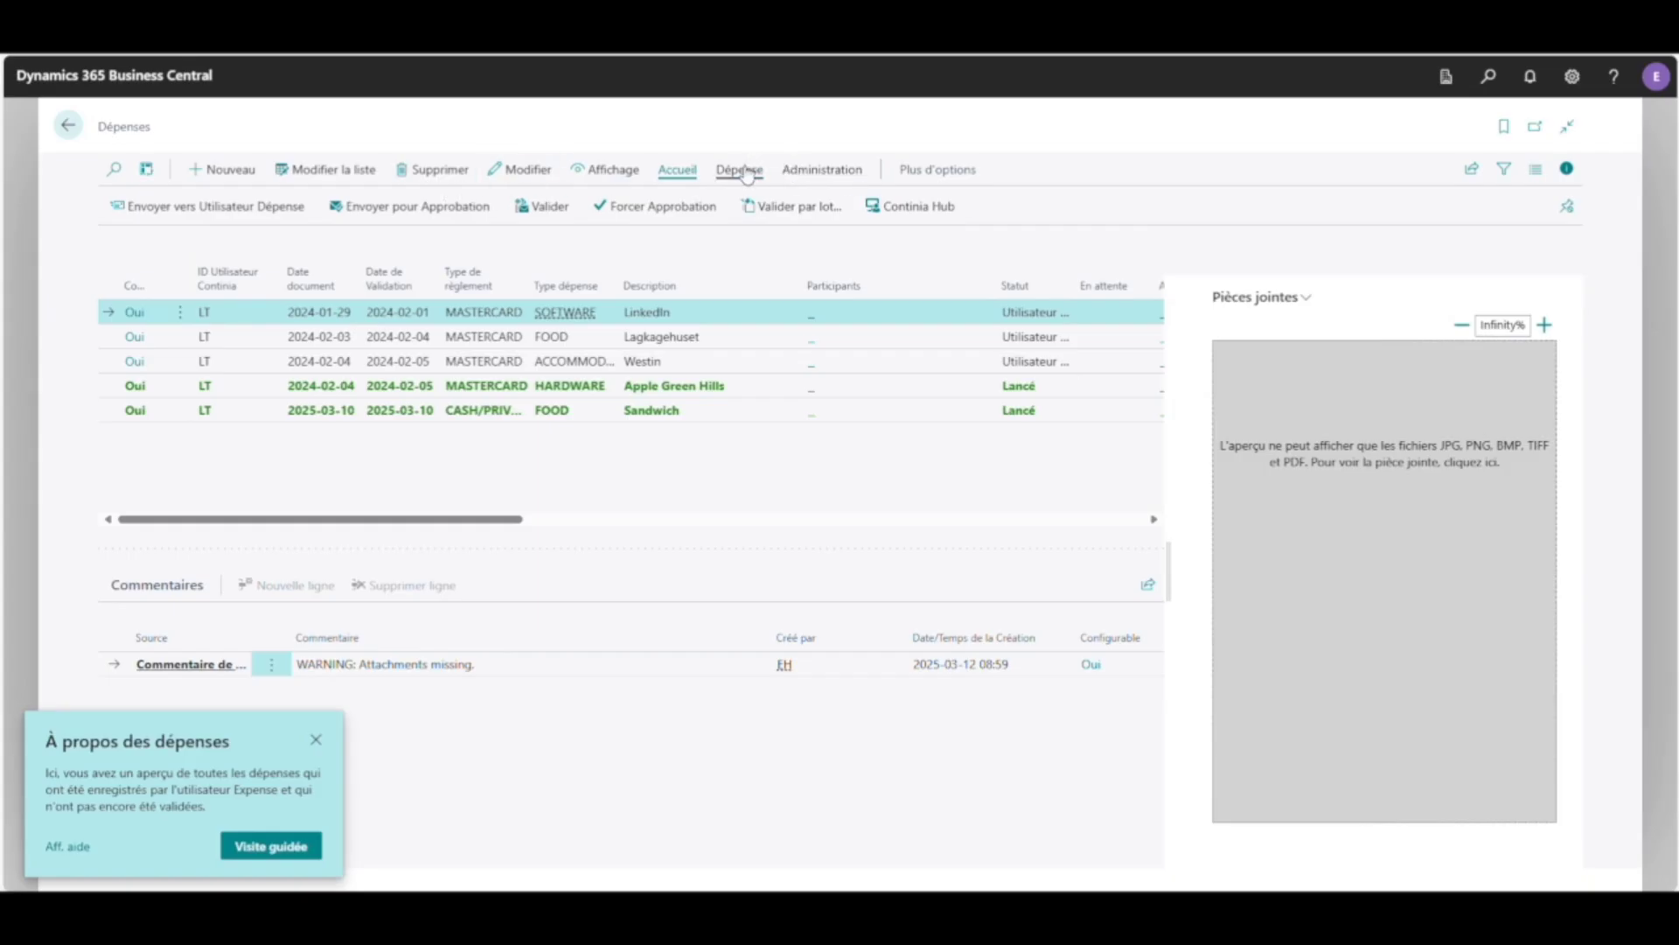
{"action": "left_click", "coordinate": [820, 171]}
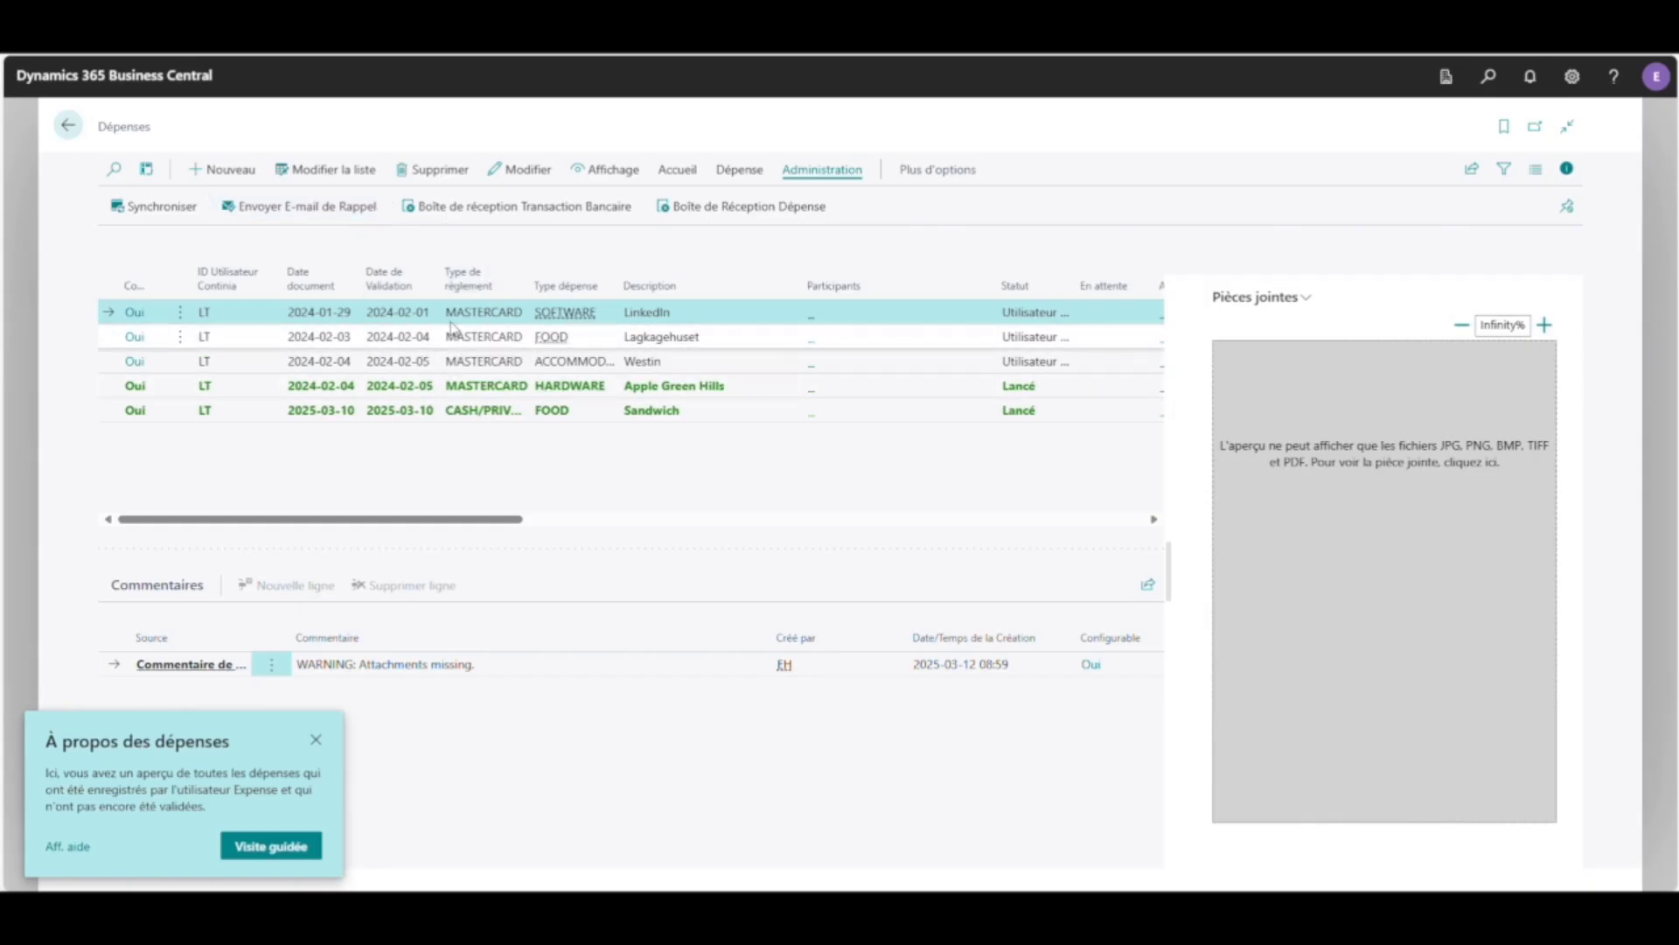
{"action": "left_click", "coordinate": [677, 169]}
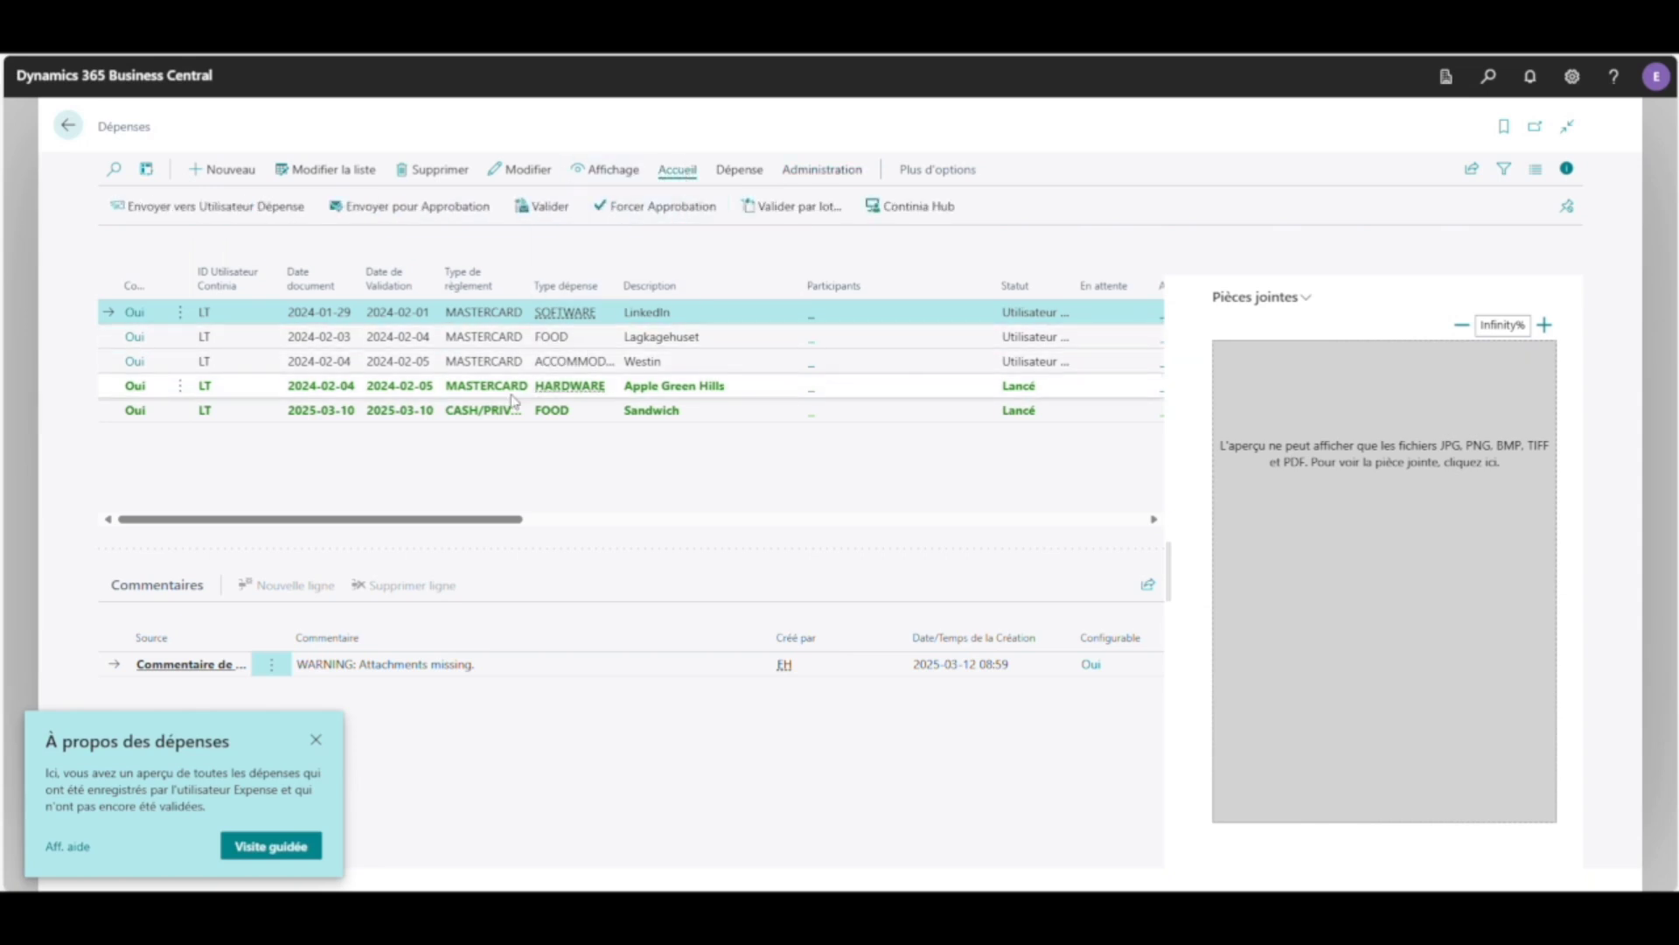
{"action": "left_click", "coordinate": [144, 385]}
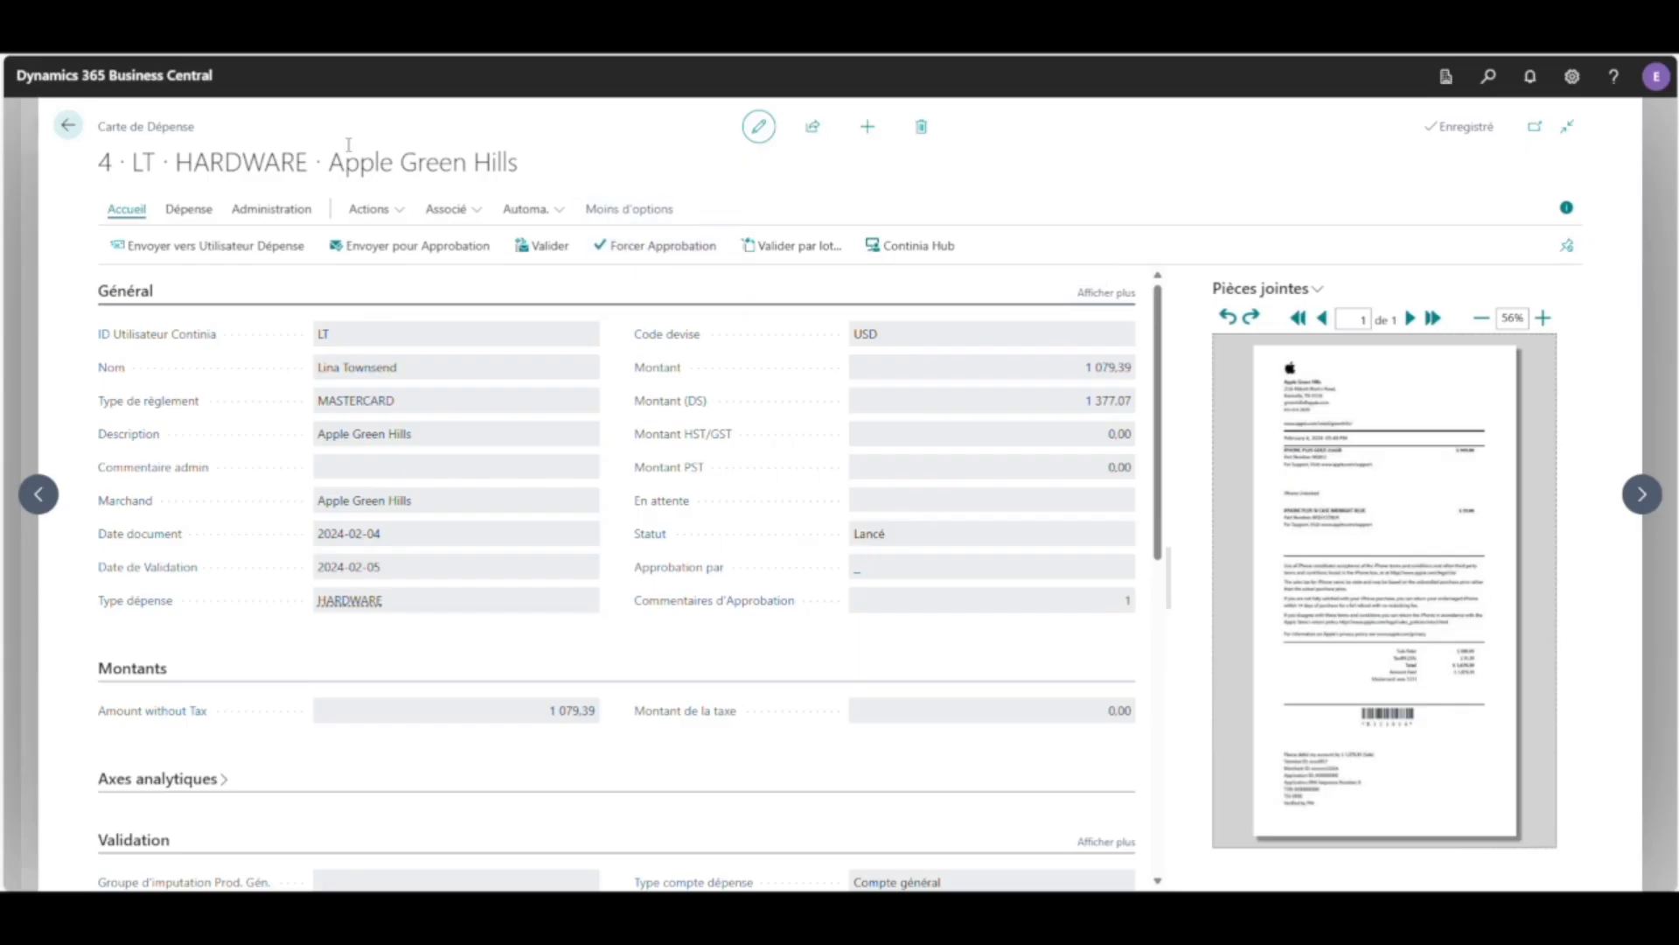
{"action": "left_click", "coordinate": [68, 128]}
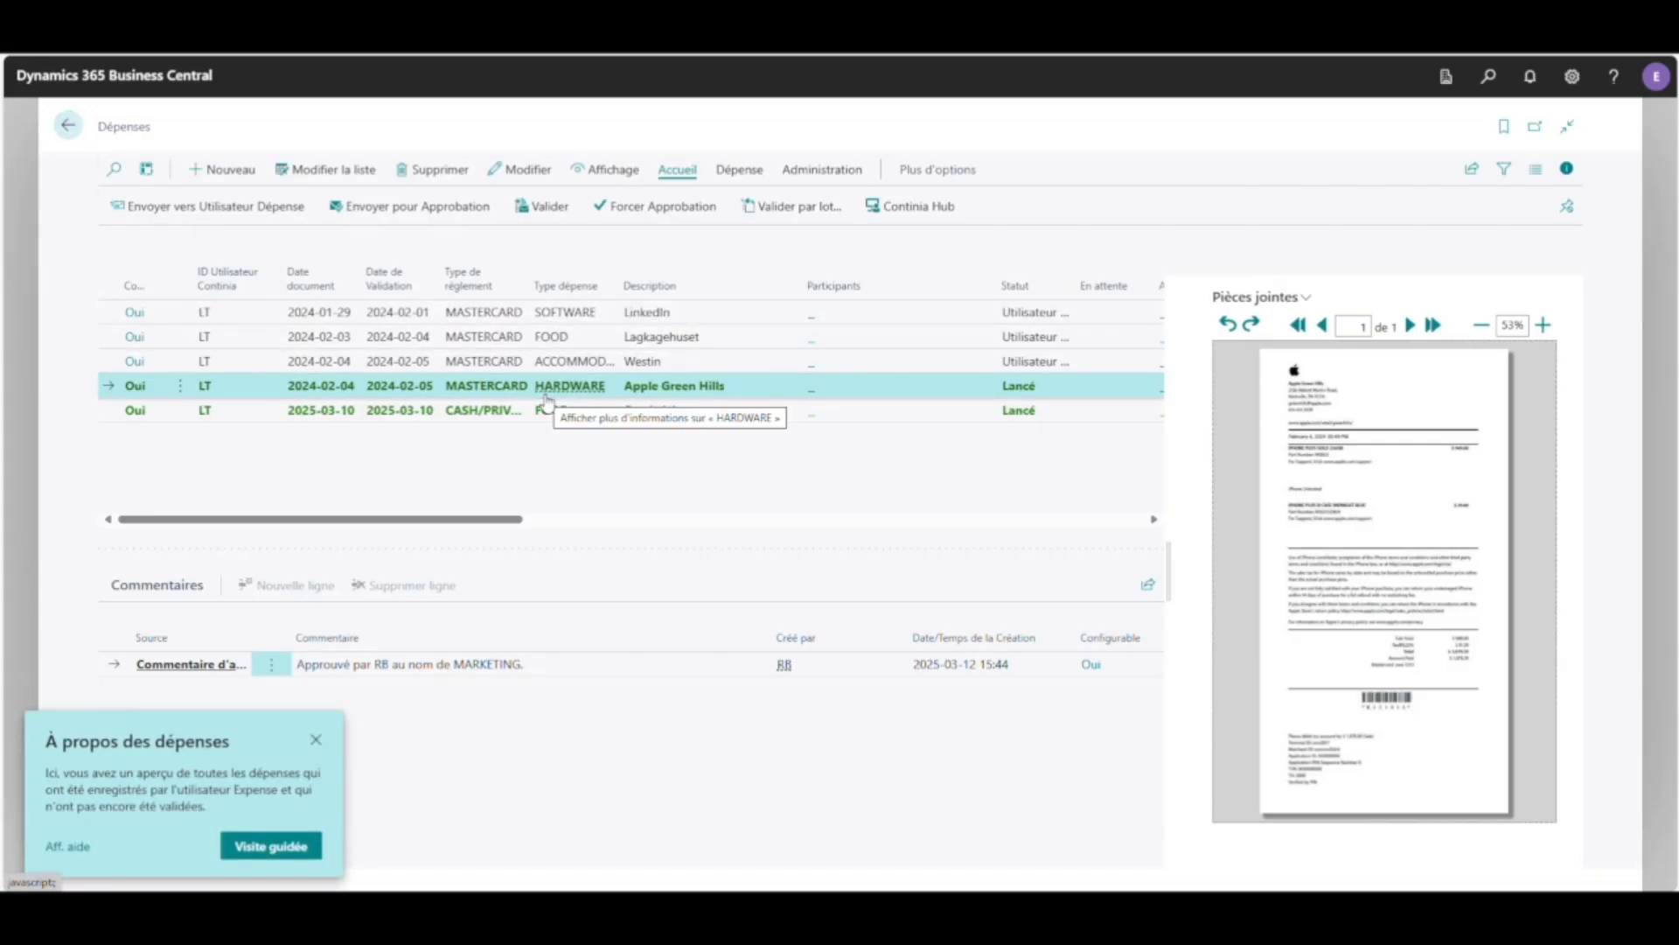
Step: Start batch posting of the expenses (Valider Dépenses En Lot) and add a filter on Statut
{"action": "left_click", "coordinate": [793, 208]}
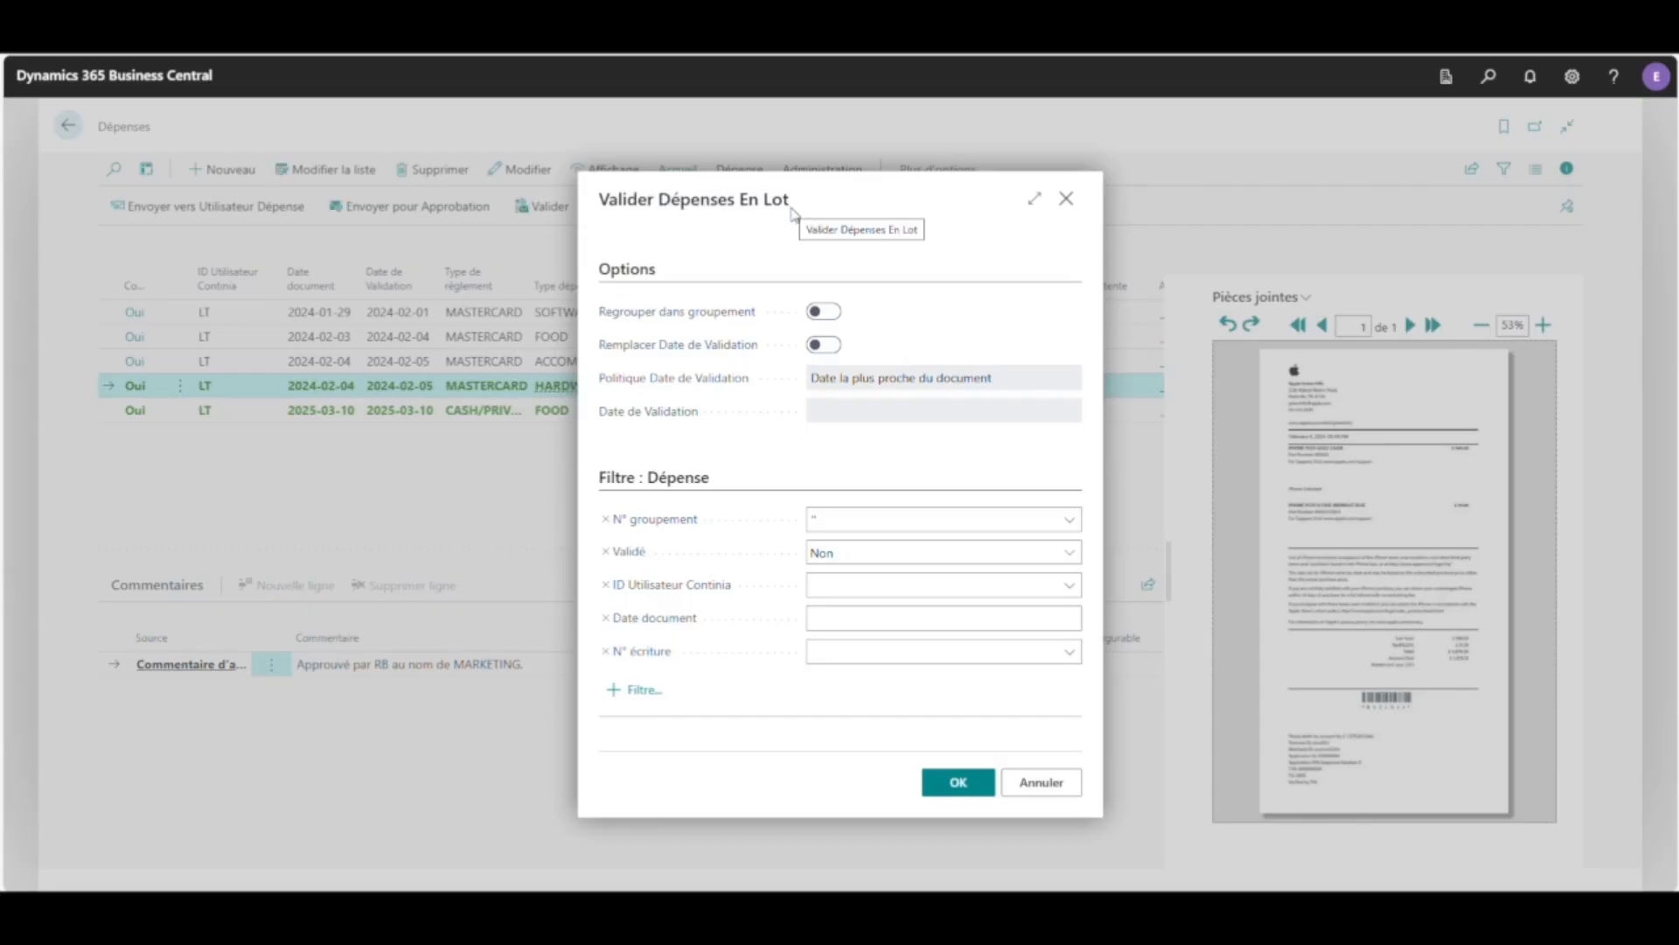
{"action": "left_click", "coordinate": [638, 690]}
{"action": "left_click", "coordinate": [1047, 458]}
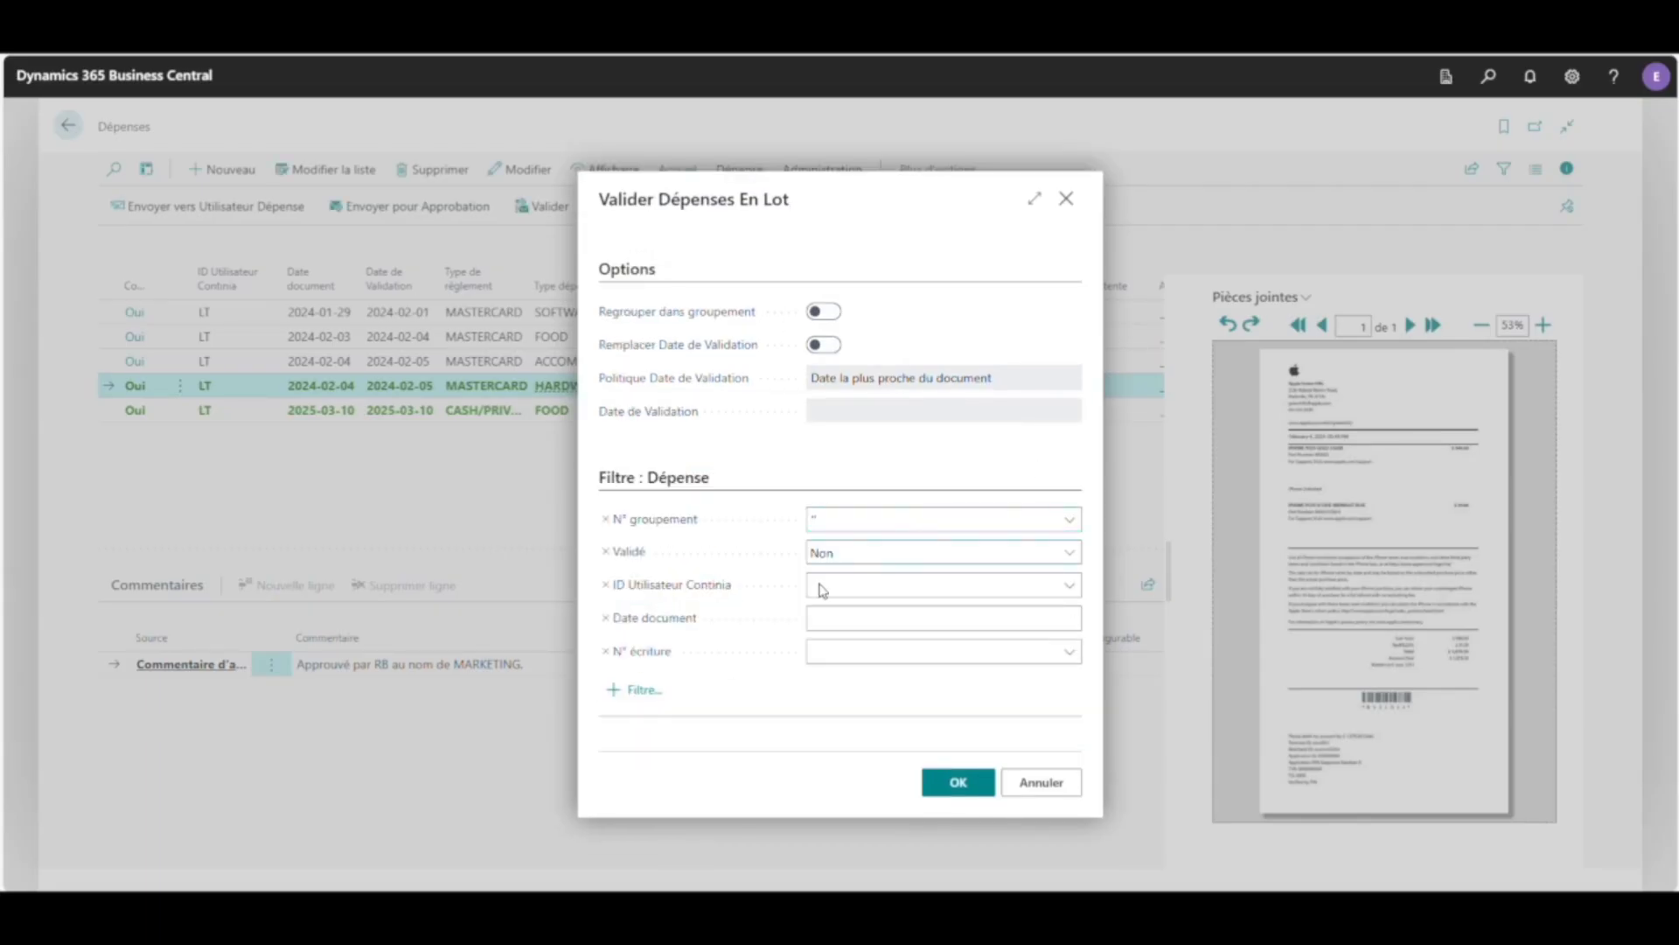
{"action": "left_click", "coordinate": [648, 705]}
{"action": "scroll", "coordinate": [753, 551], "scroll_direction": "down", "scroll_amount": 9}
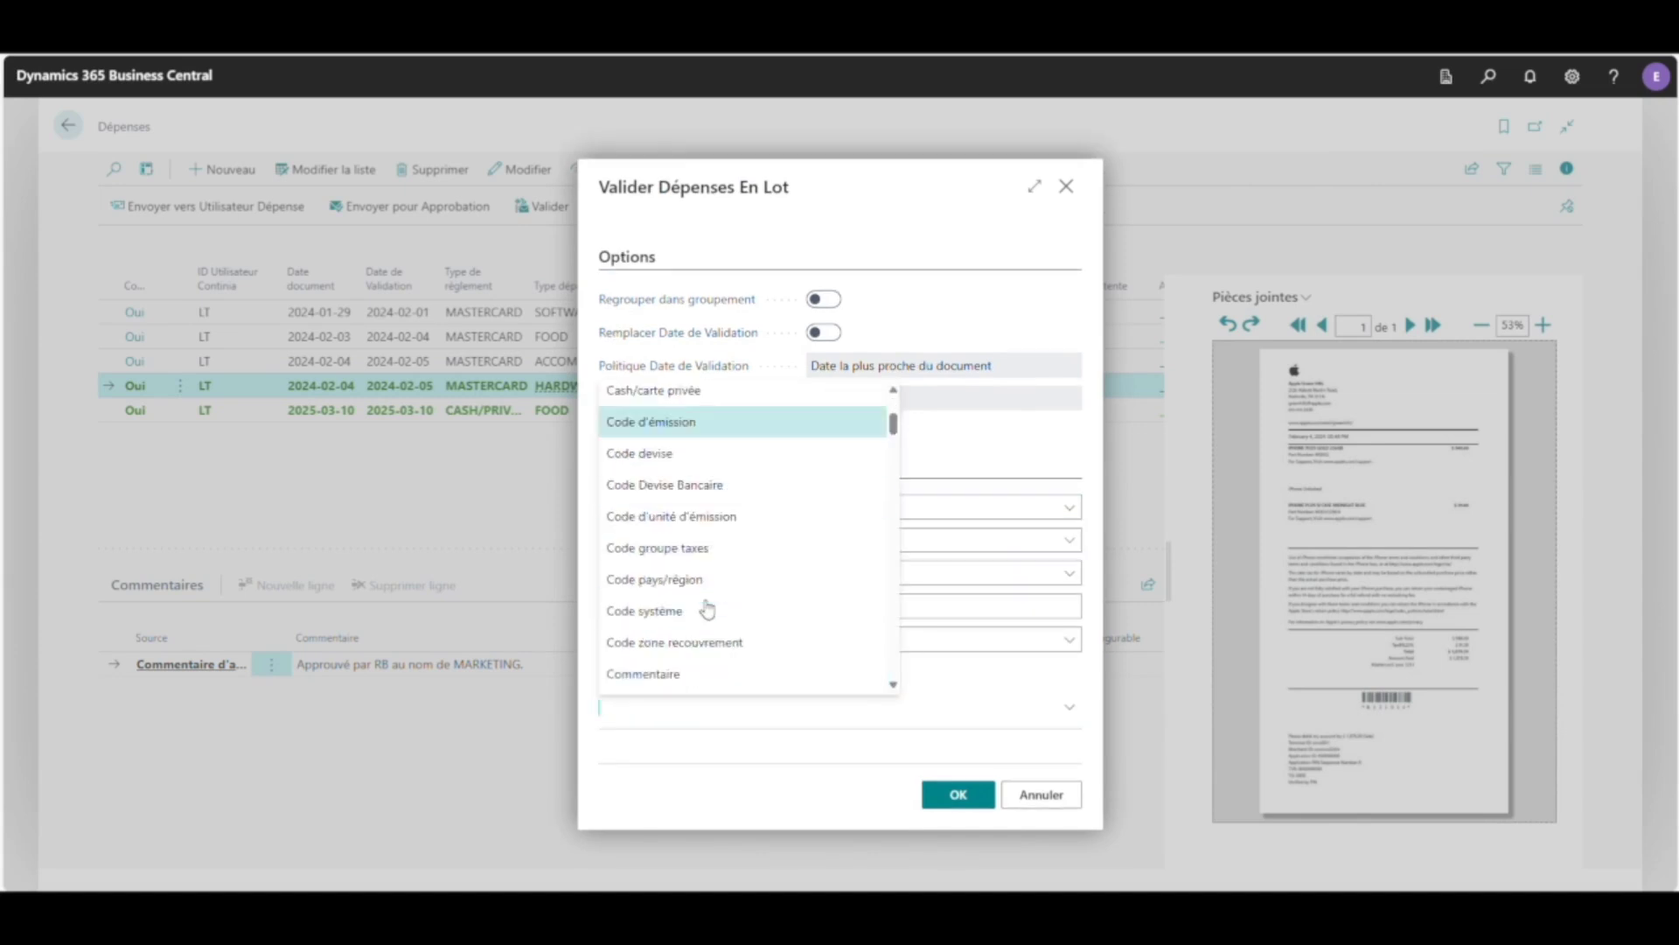
{"action": "scroll", "coordinate": [711, 625], "scroll_direction": "down", "scroll_amount": 15}
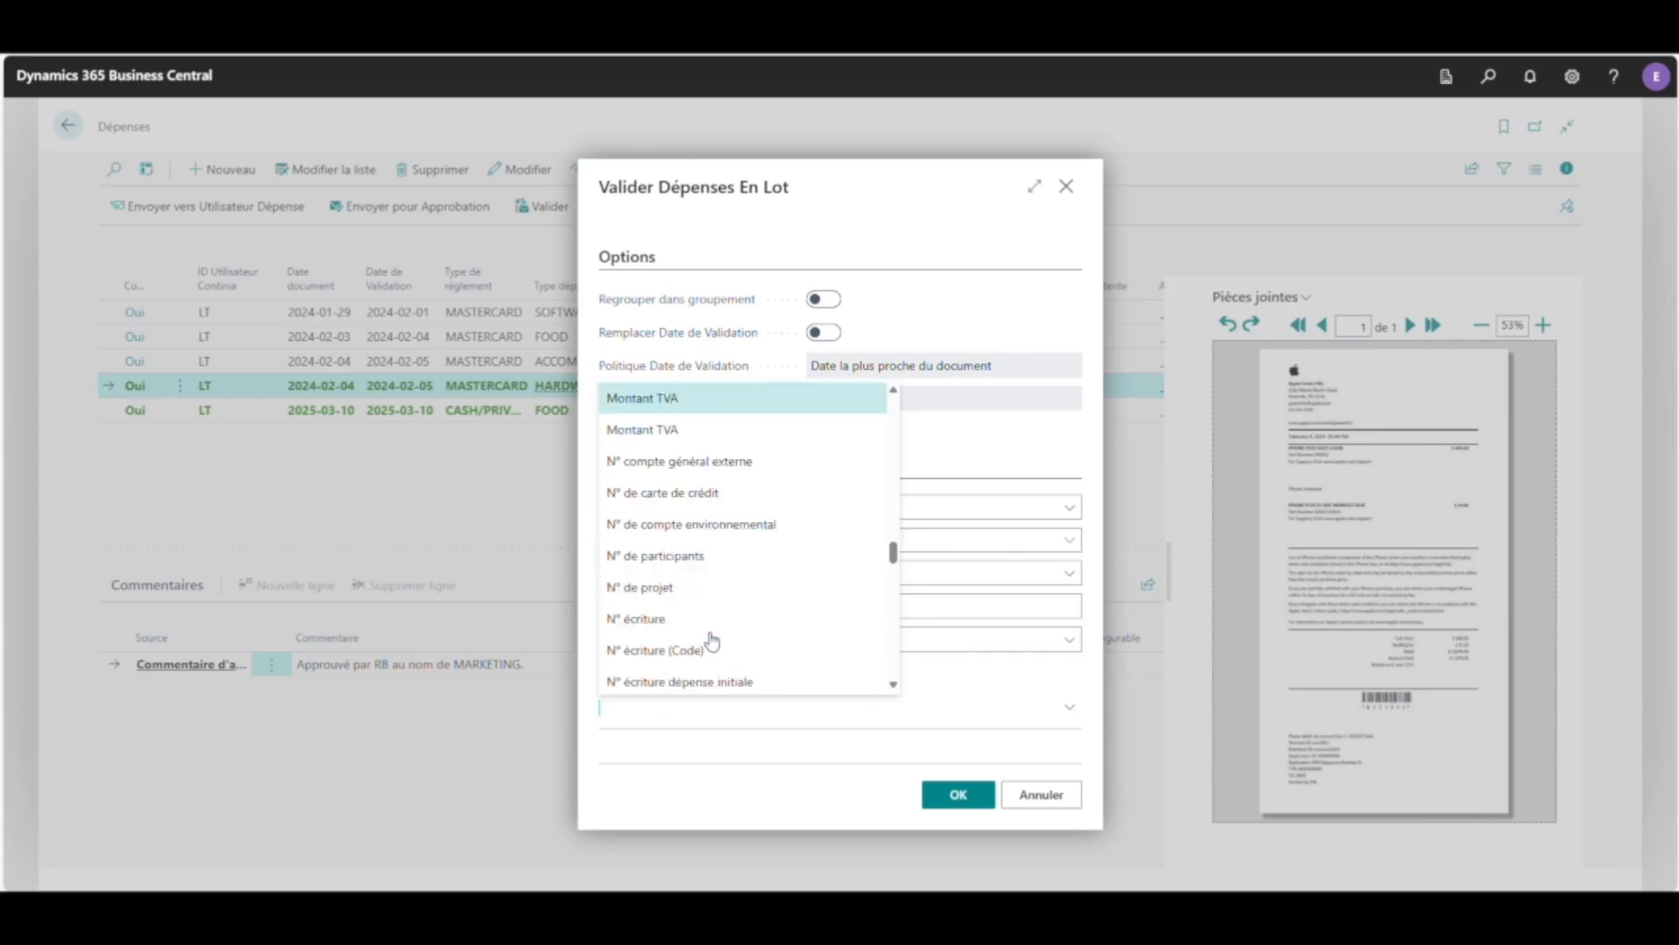
{"action": "scroll", "coordinate": [711, 663], "scroll_direction": "down", "scroll_amount": 6}
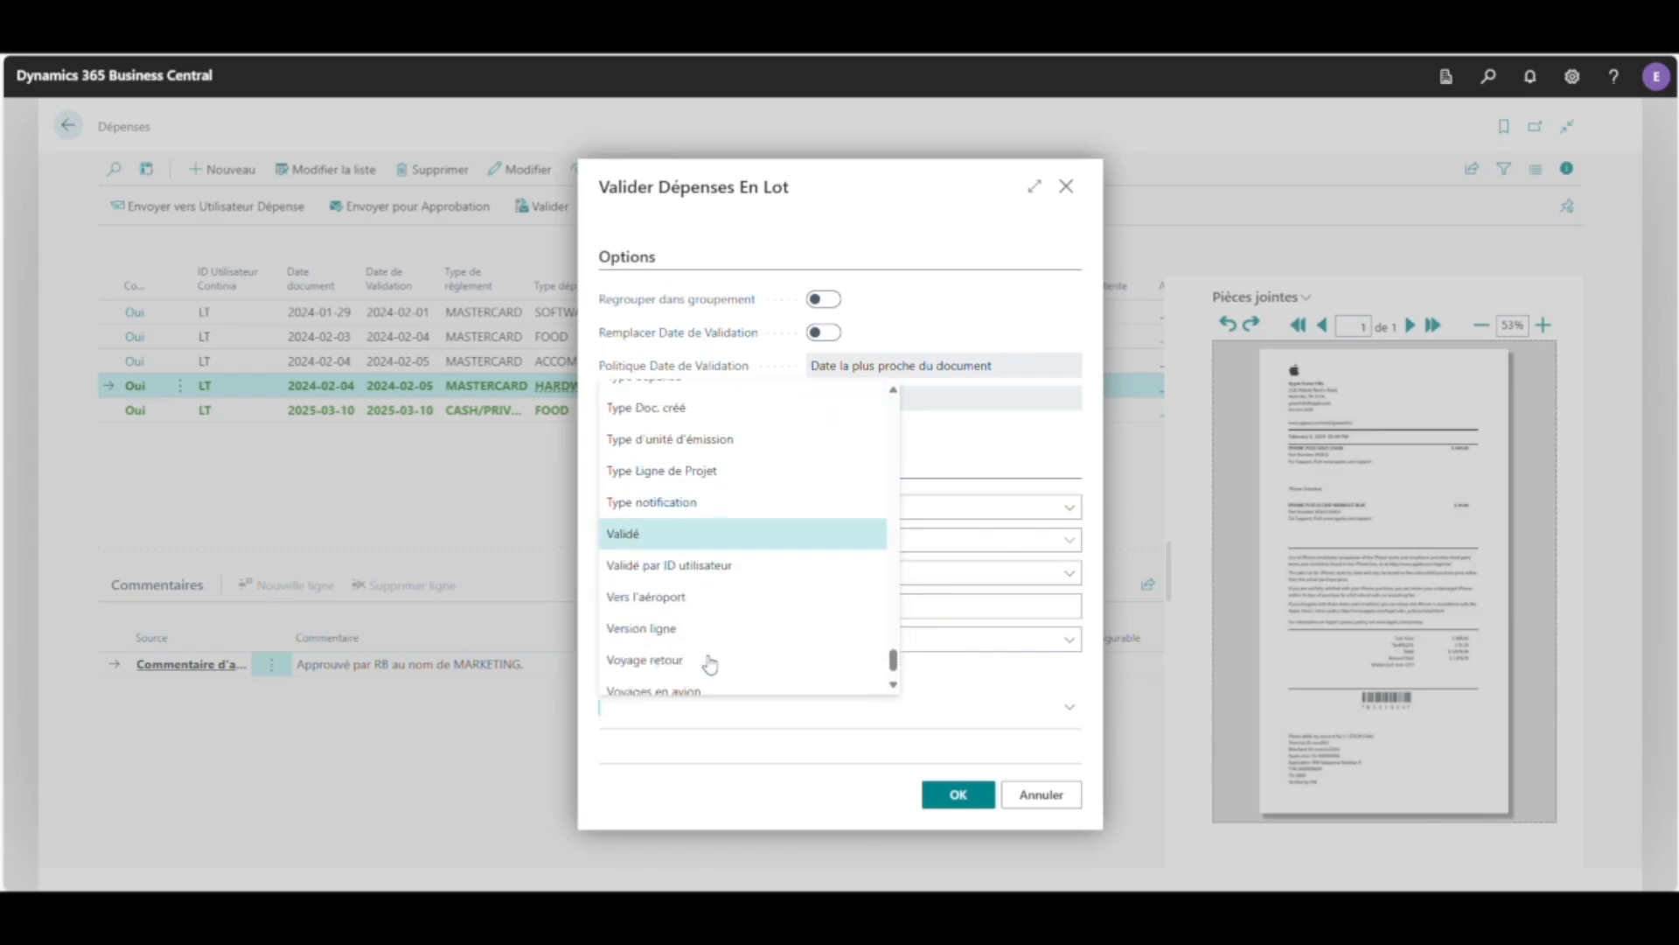
{"action": "scroll", "coordinate": [711, 663], "scroll_direction": "up", "scroll_amount": 6}
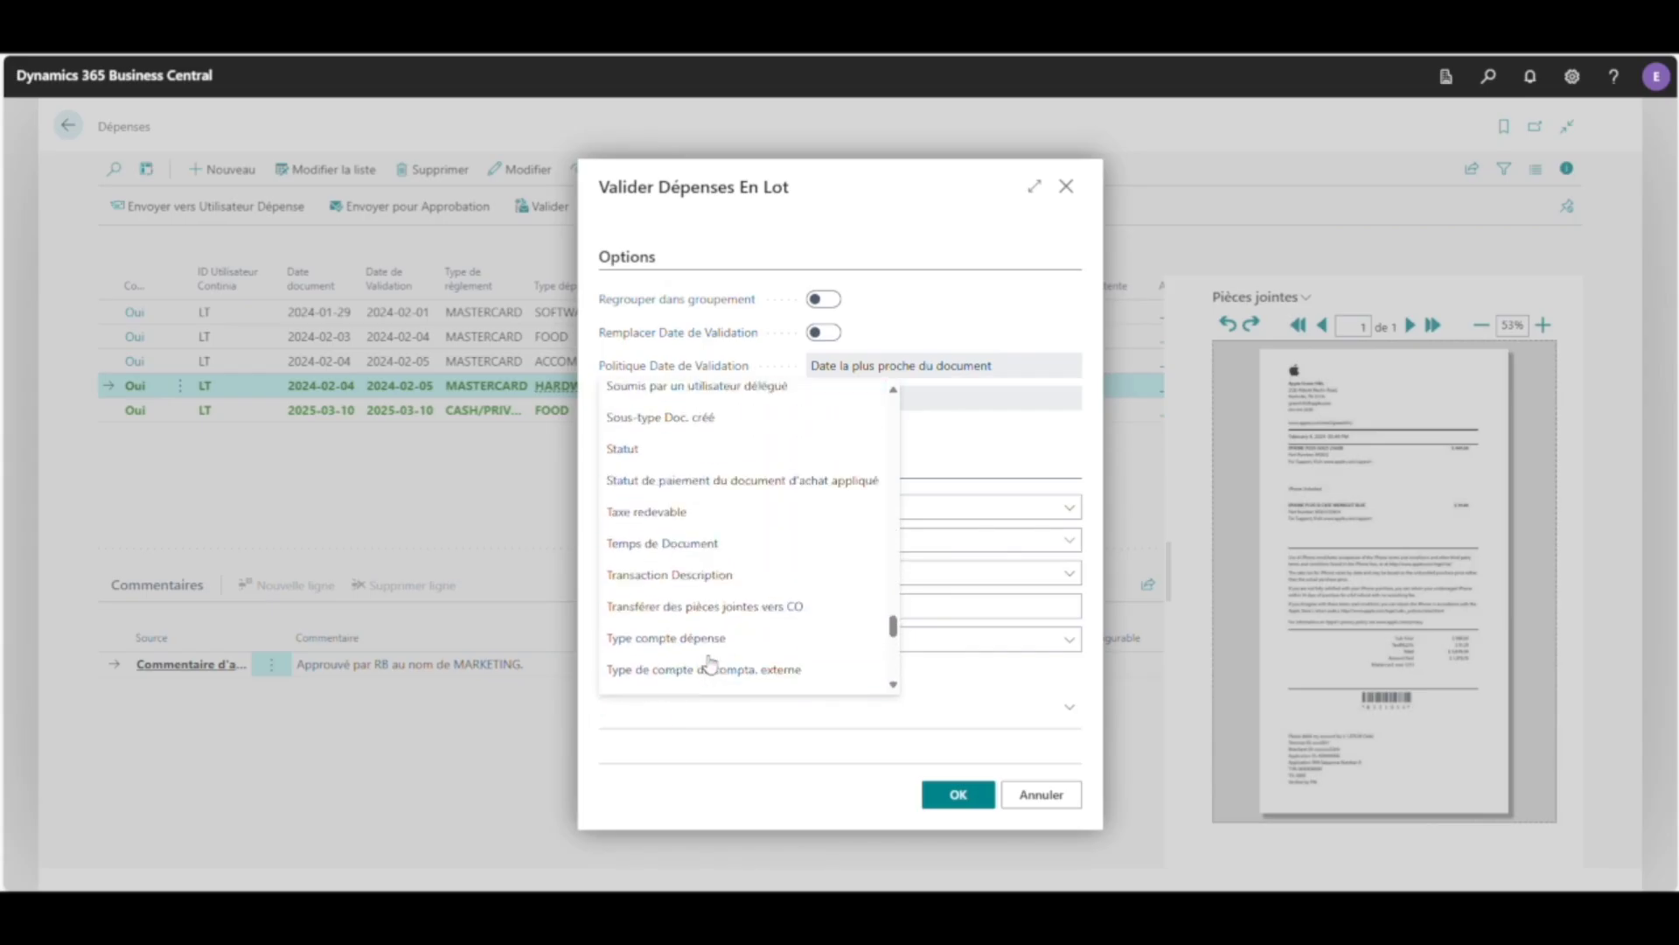
{"action": "left_click", "coordinate": [672, 538]}
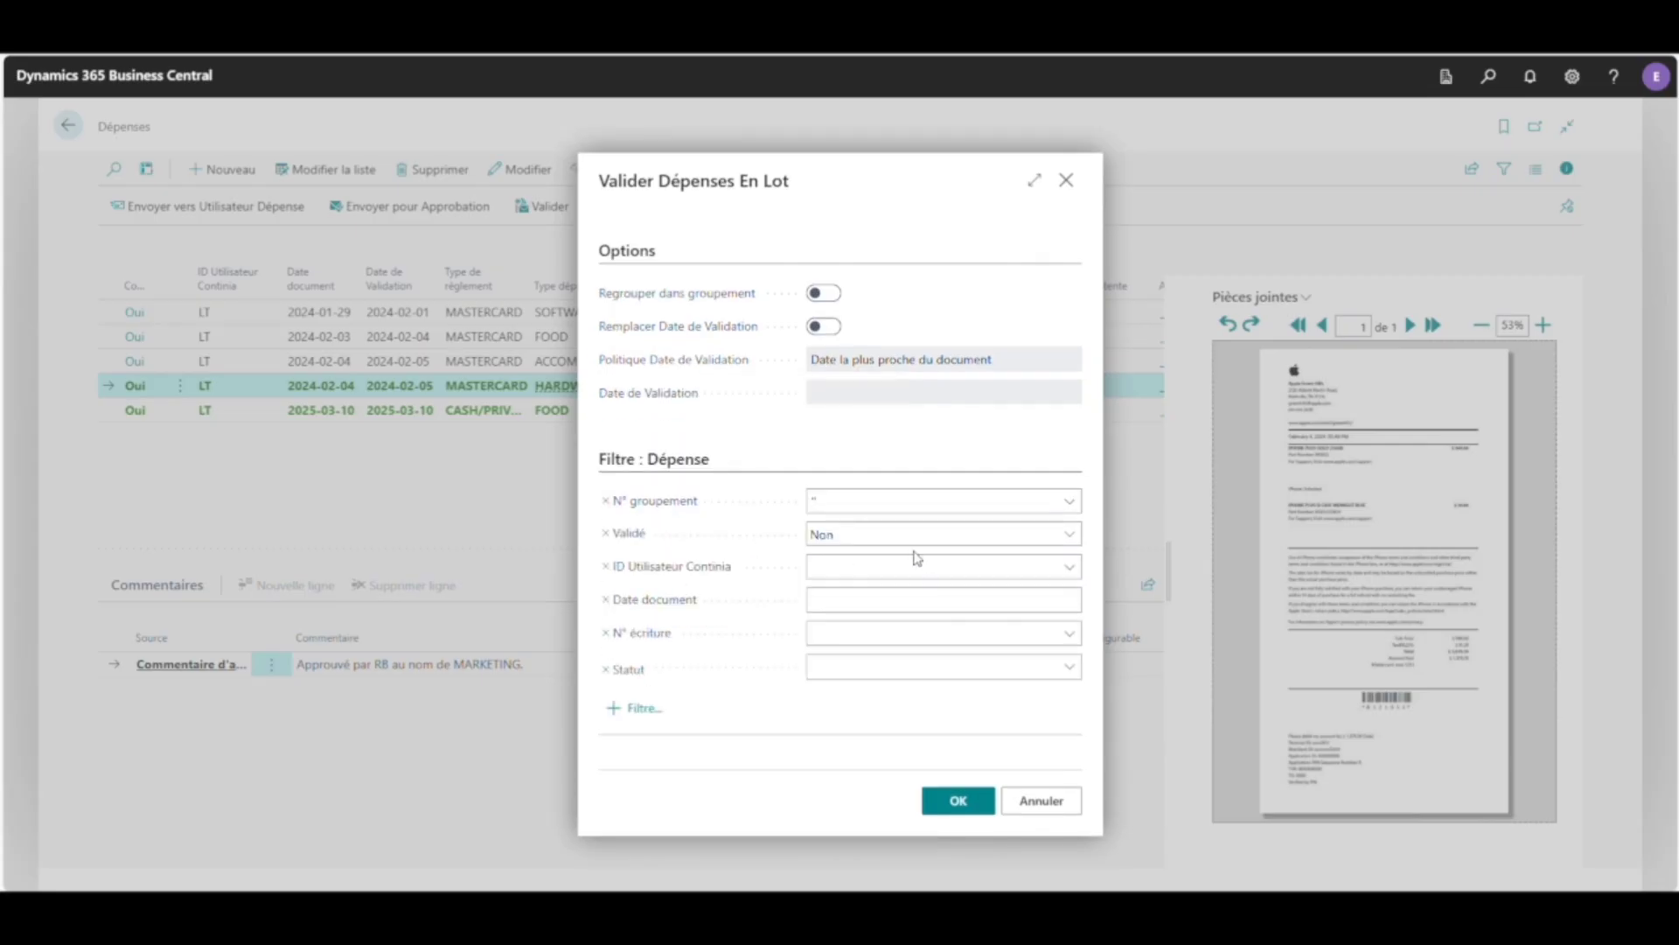
Step: Set the Statut filter to Lancé, run the batch posting of expenses and dismiss the completion notice
{"action": "left_click", "coordinate": [943, 670]}
{"action": "left_click", "coordinate": [826, 789]}
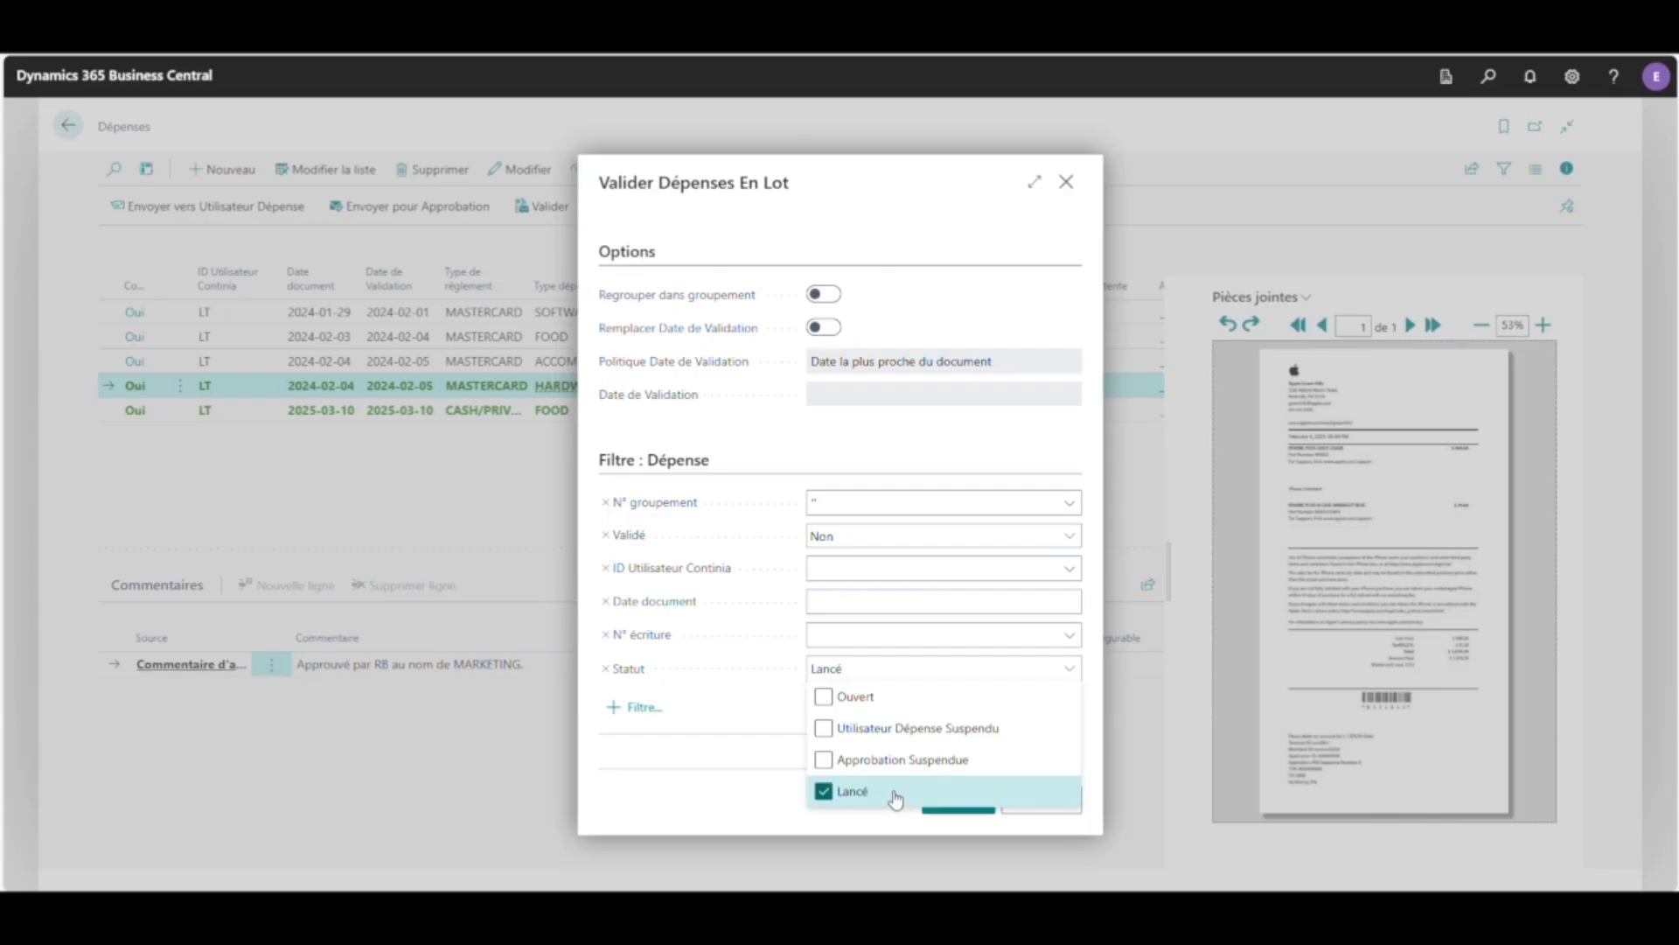
{"action": "left_click", "coordinate": [768, 771]}
{"action": "left_click", "coordinate": [961, 805]}
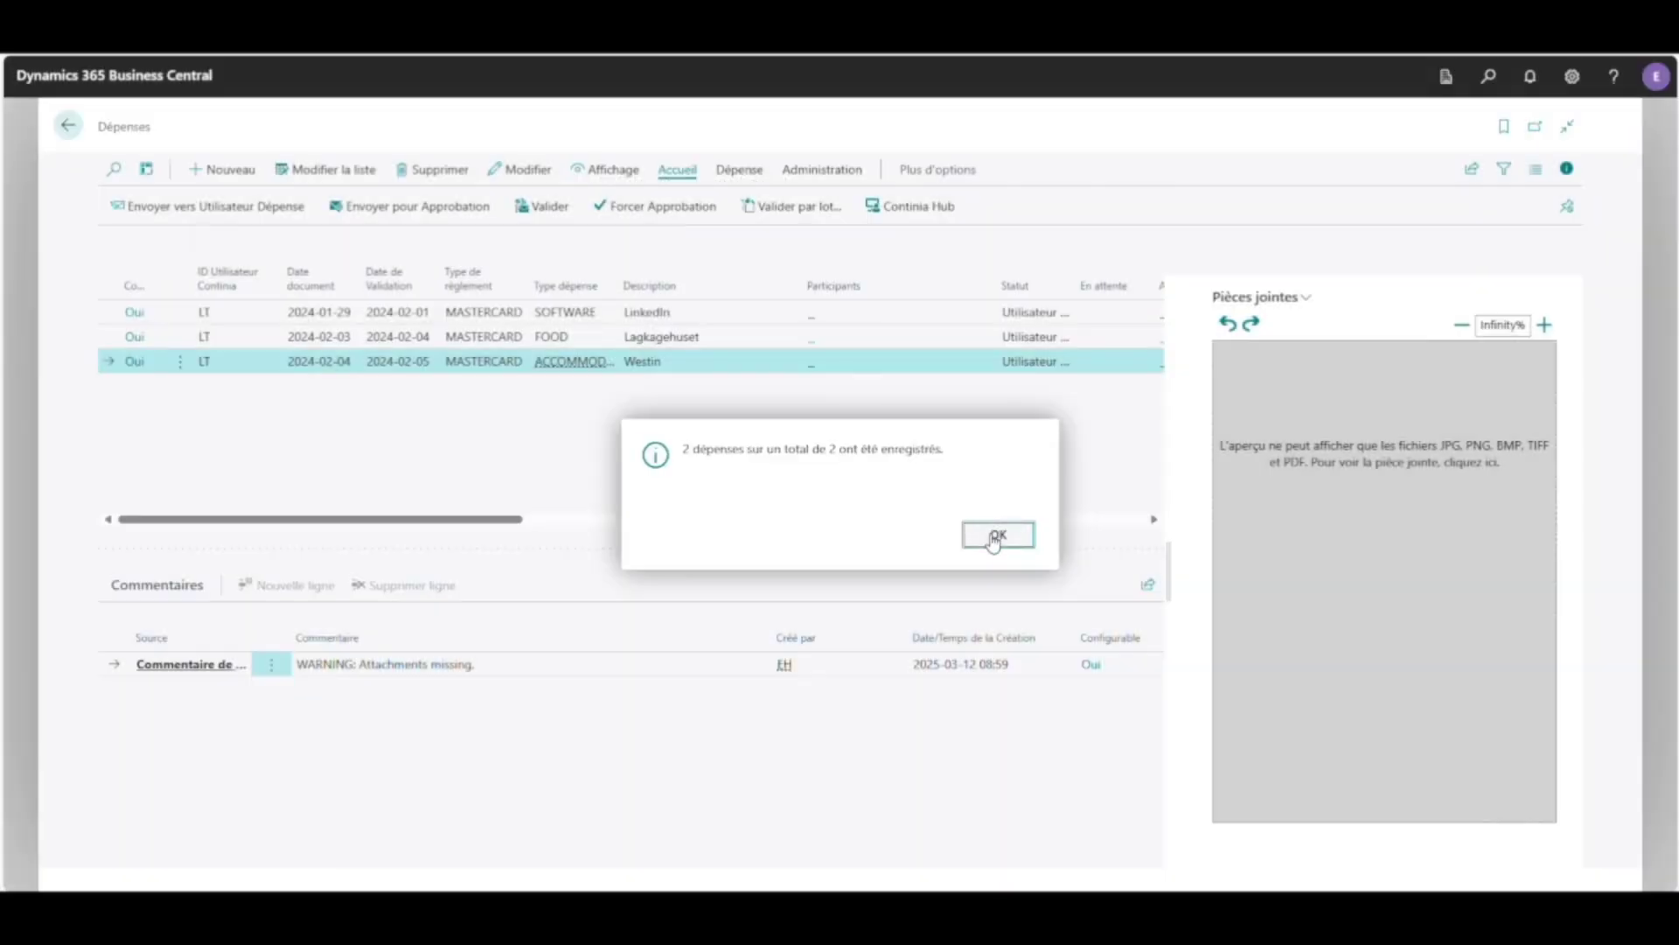
{"action": "left_click", "coordinate": [983, 531]}
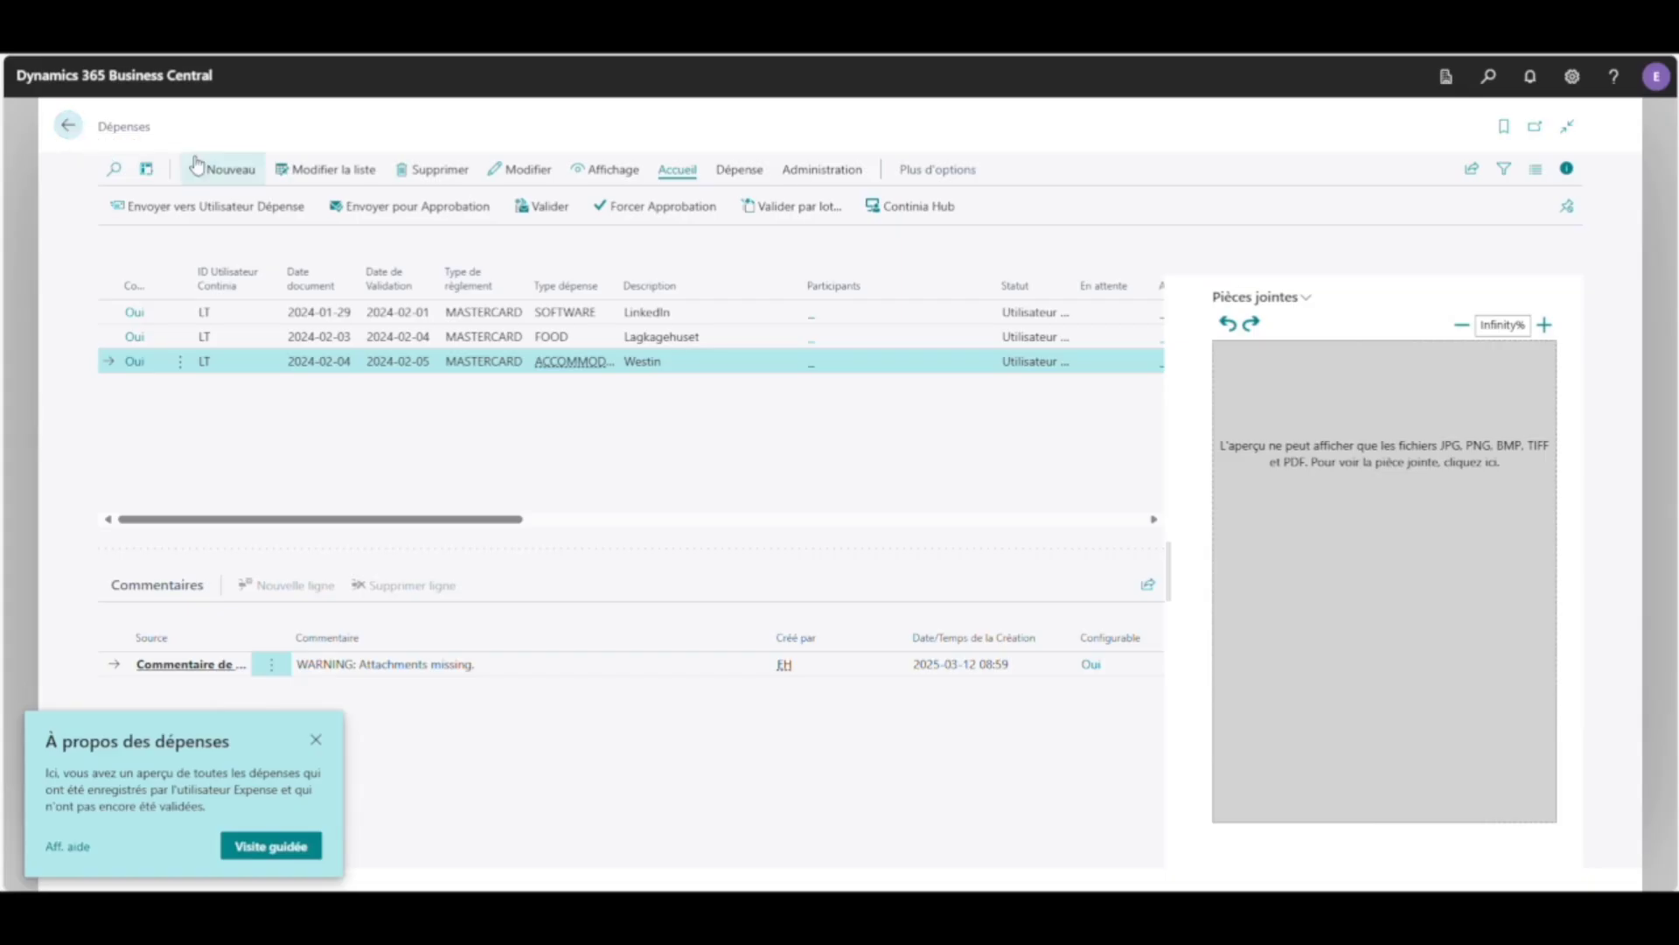
Step: Leave the expenses, examine the status and comments in the mileage list, and return to the Expense Management activities
{"action": "left_click", "coordinate": [68, 125]}
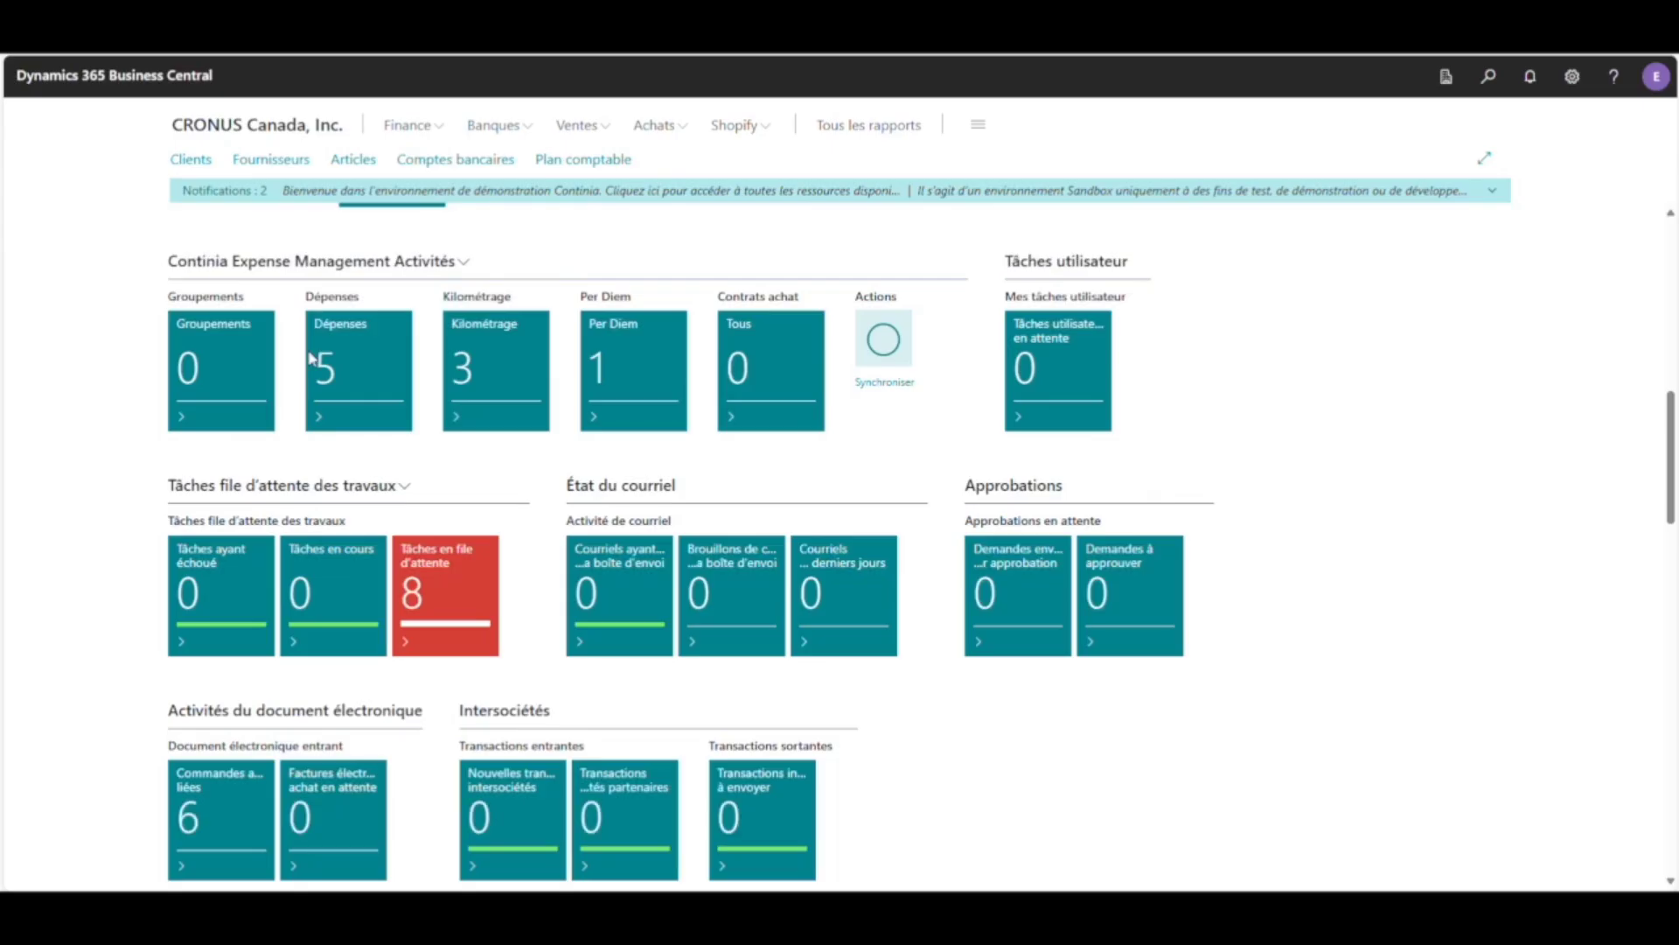
{"action": "left_click", "coordinate": [479, 367]}
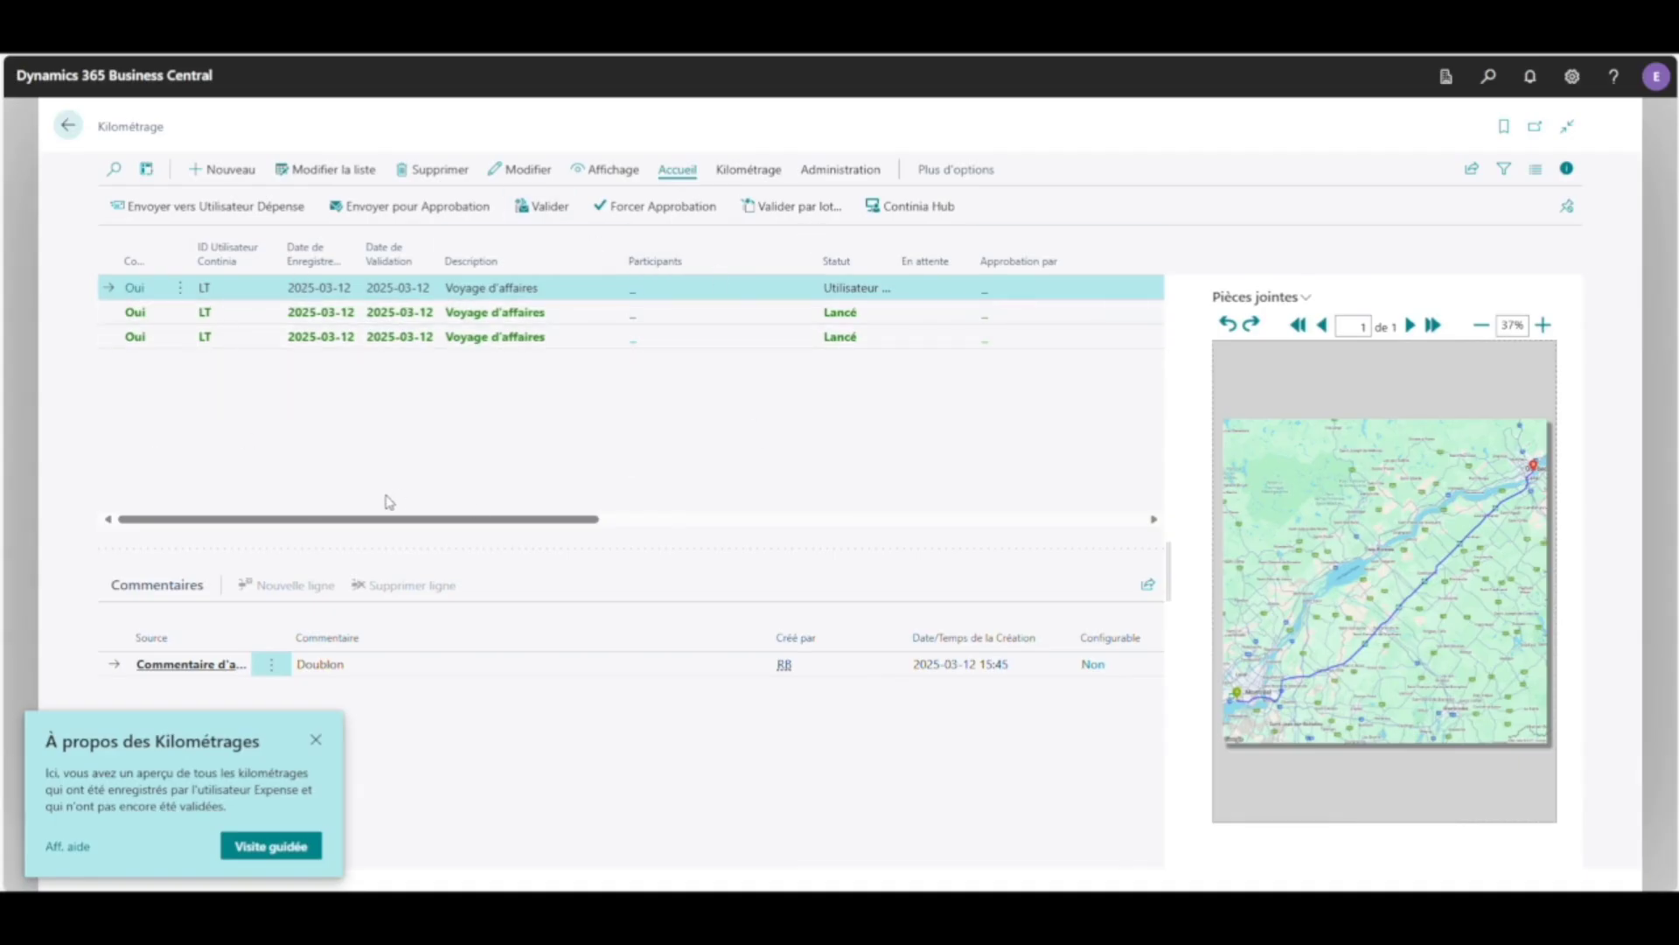
{"action": "left_click", "coordinate": [68, 125]}
Step: Open the per diem list and review the general, posting and comment details on the "Voyage d'affaires" per diem card
{"action": "left_click", "coordinate": [604, 369]}
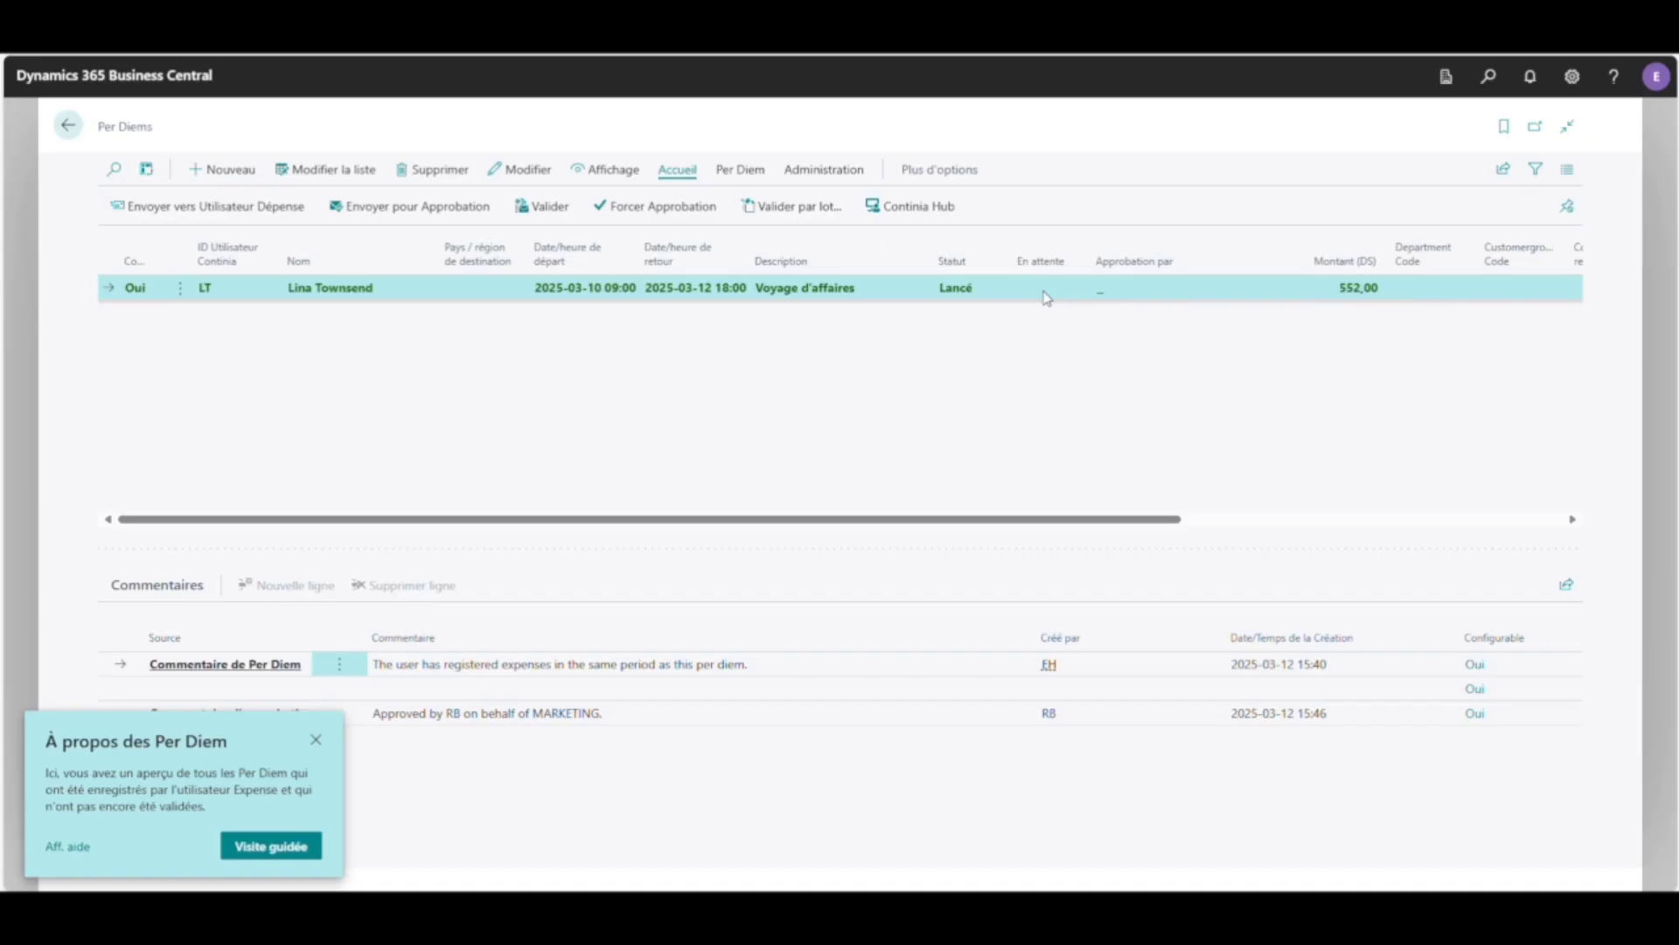
{"action": "left_click", "coordinate": [131, 294]}
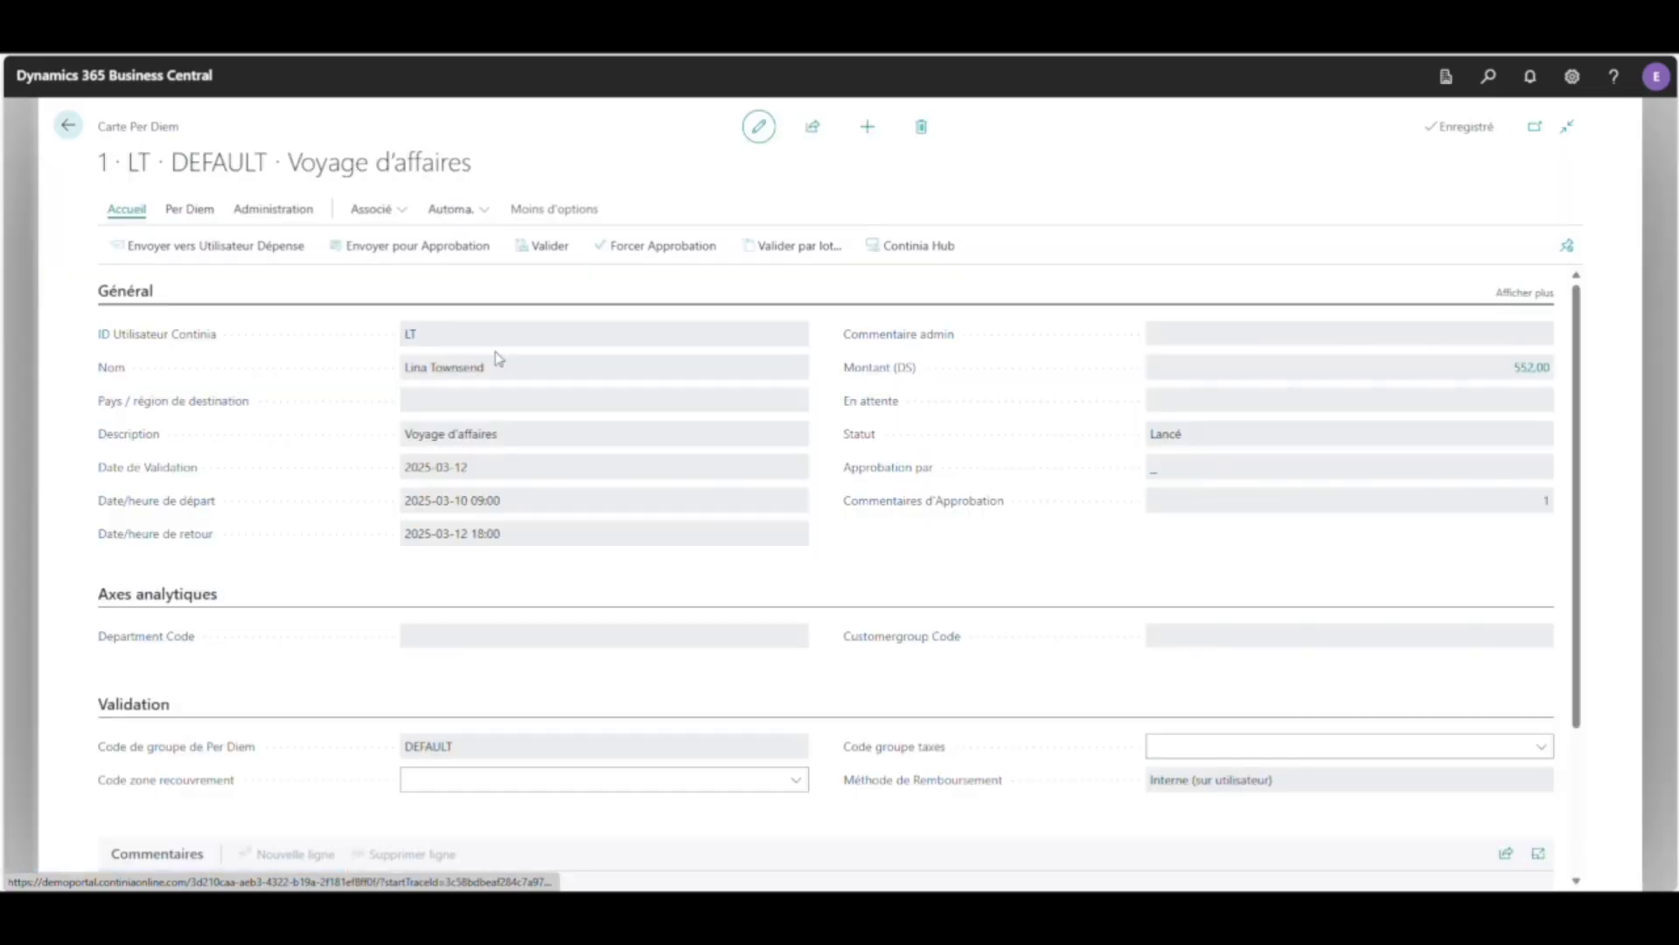
{"action": "scroll", "coordinate": [577, 630], "scroll_direction": "down", "scroll_amount": 3}
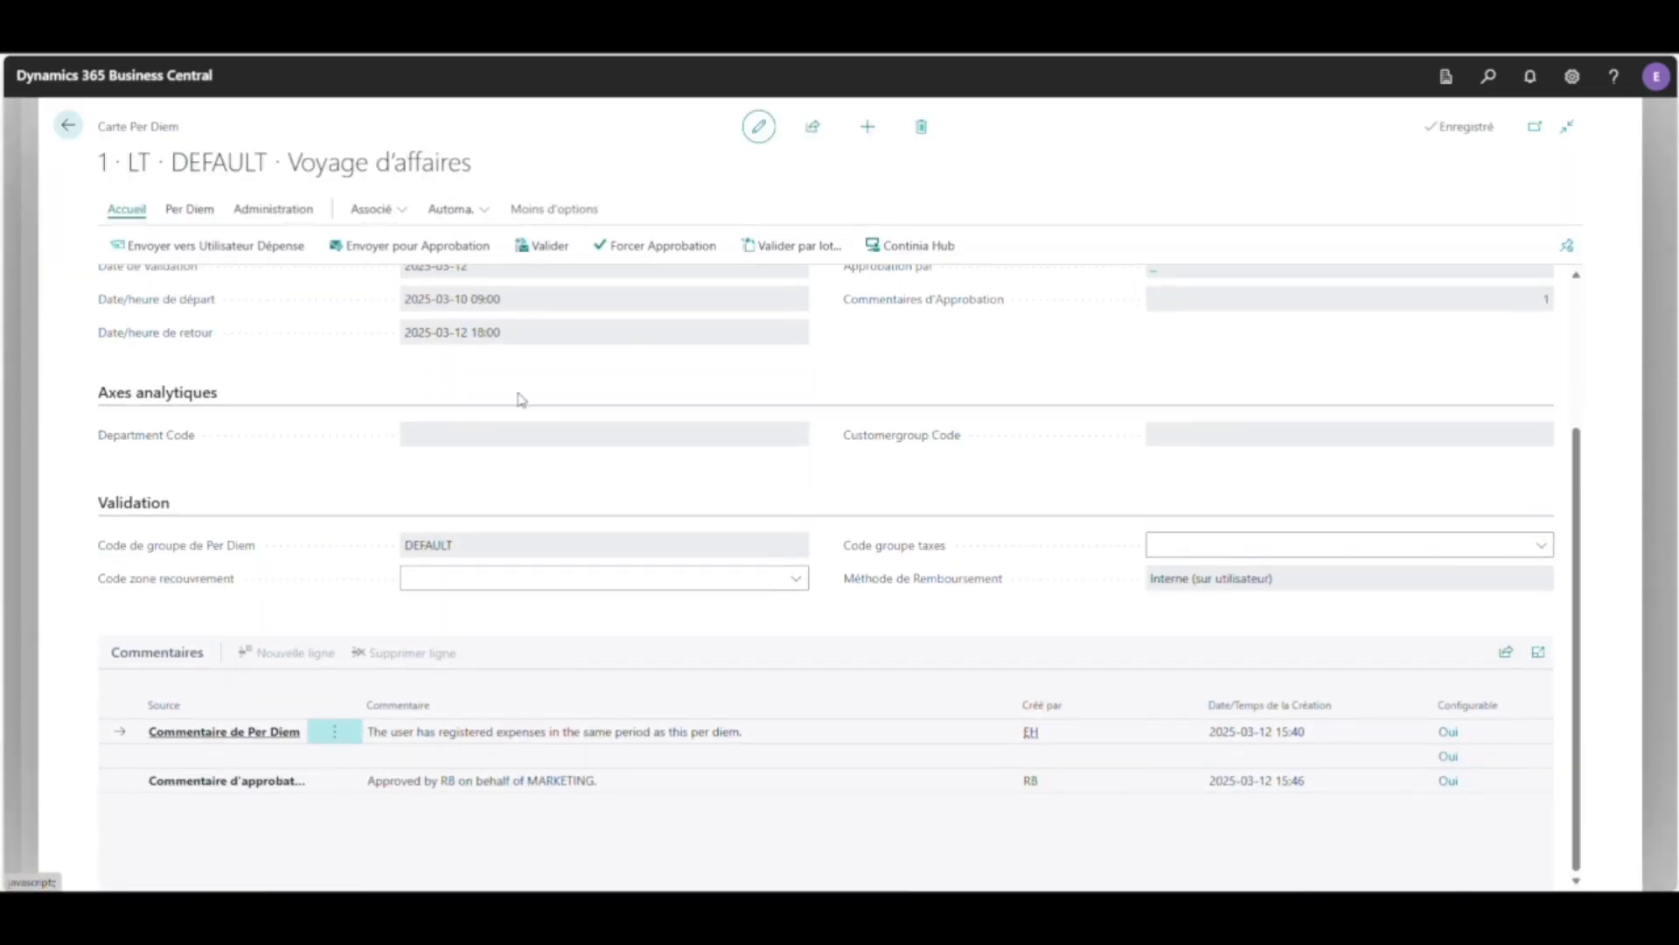
{"action": "scroll", "coordinate": [550, 442], "scroll_direction": "up", "scroll_amount": 3}
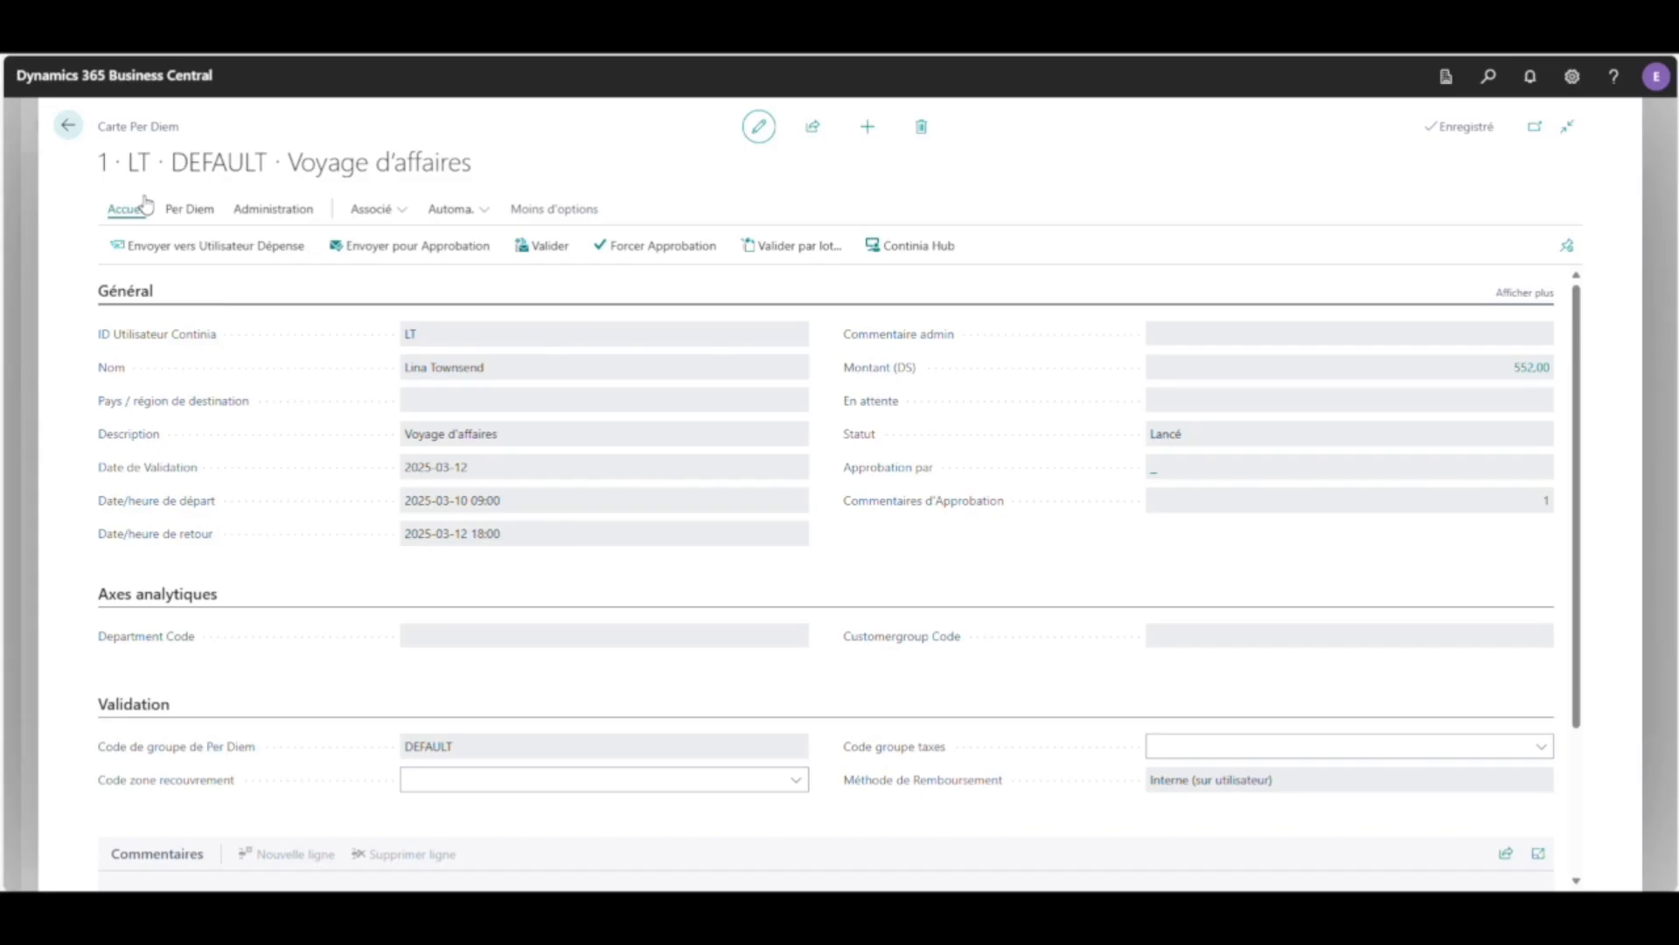
{"action": "scroll", "coordinate": [308, 453], "scroll_direction": "down", "scroll_amount": 1}
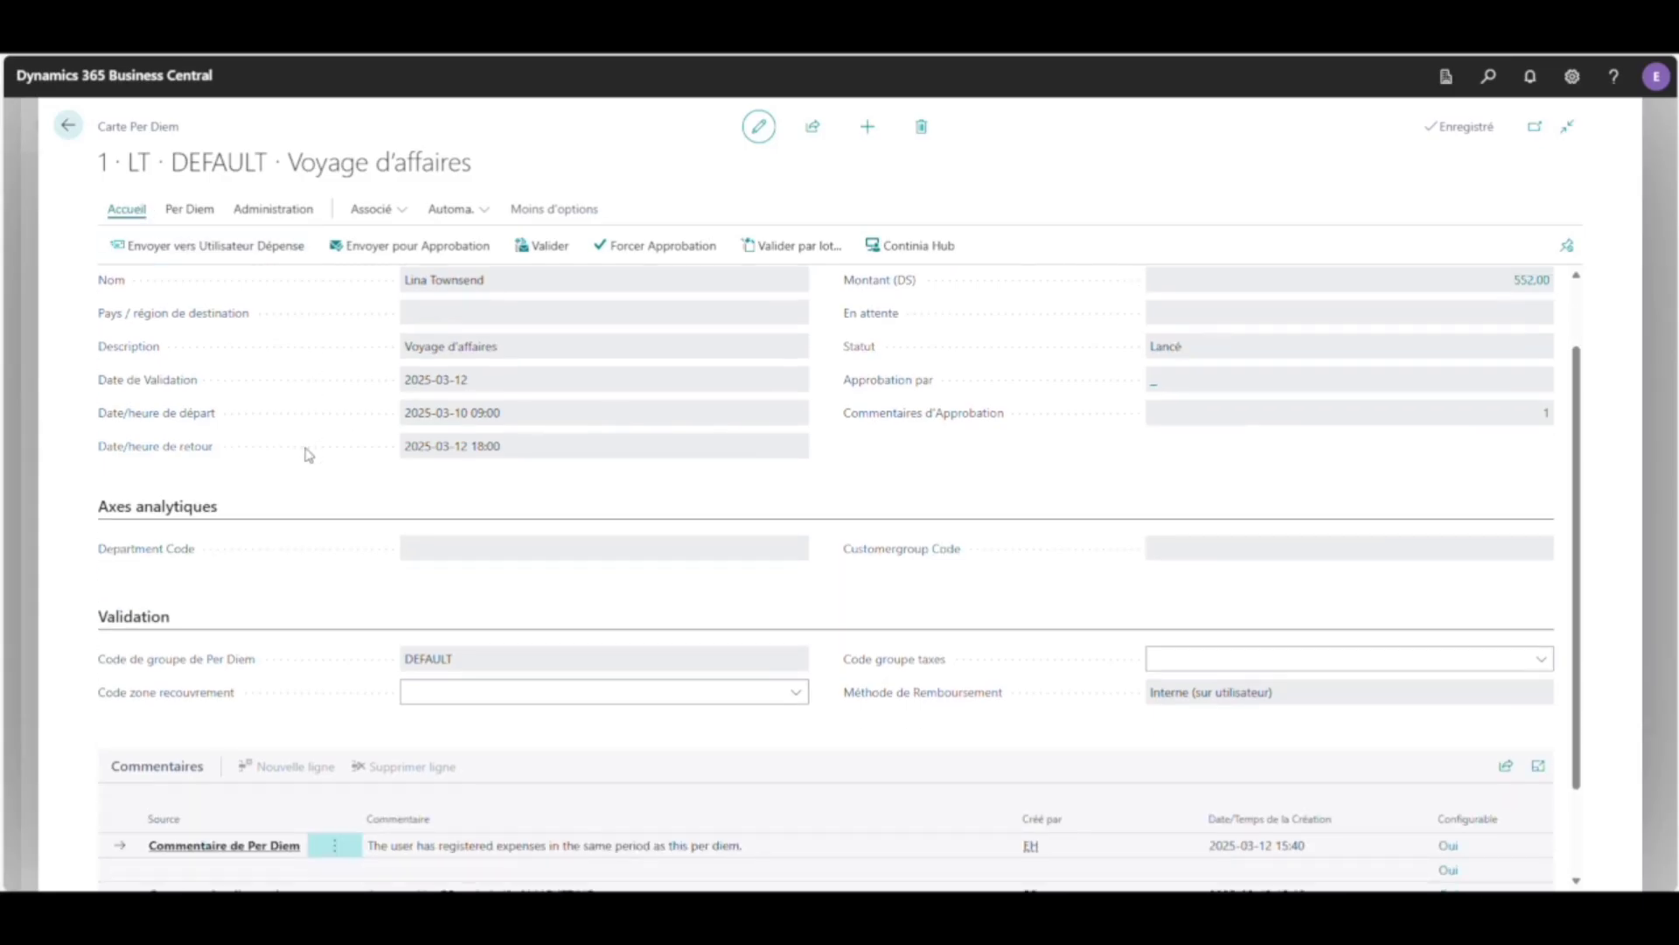